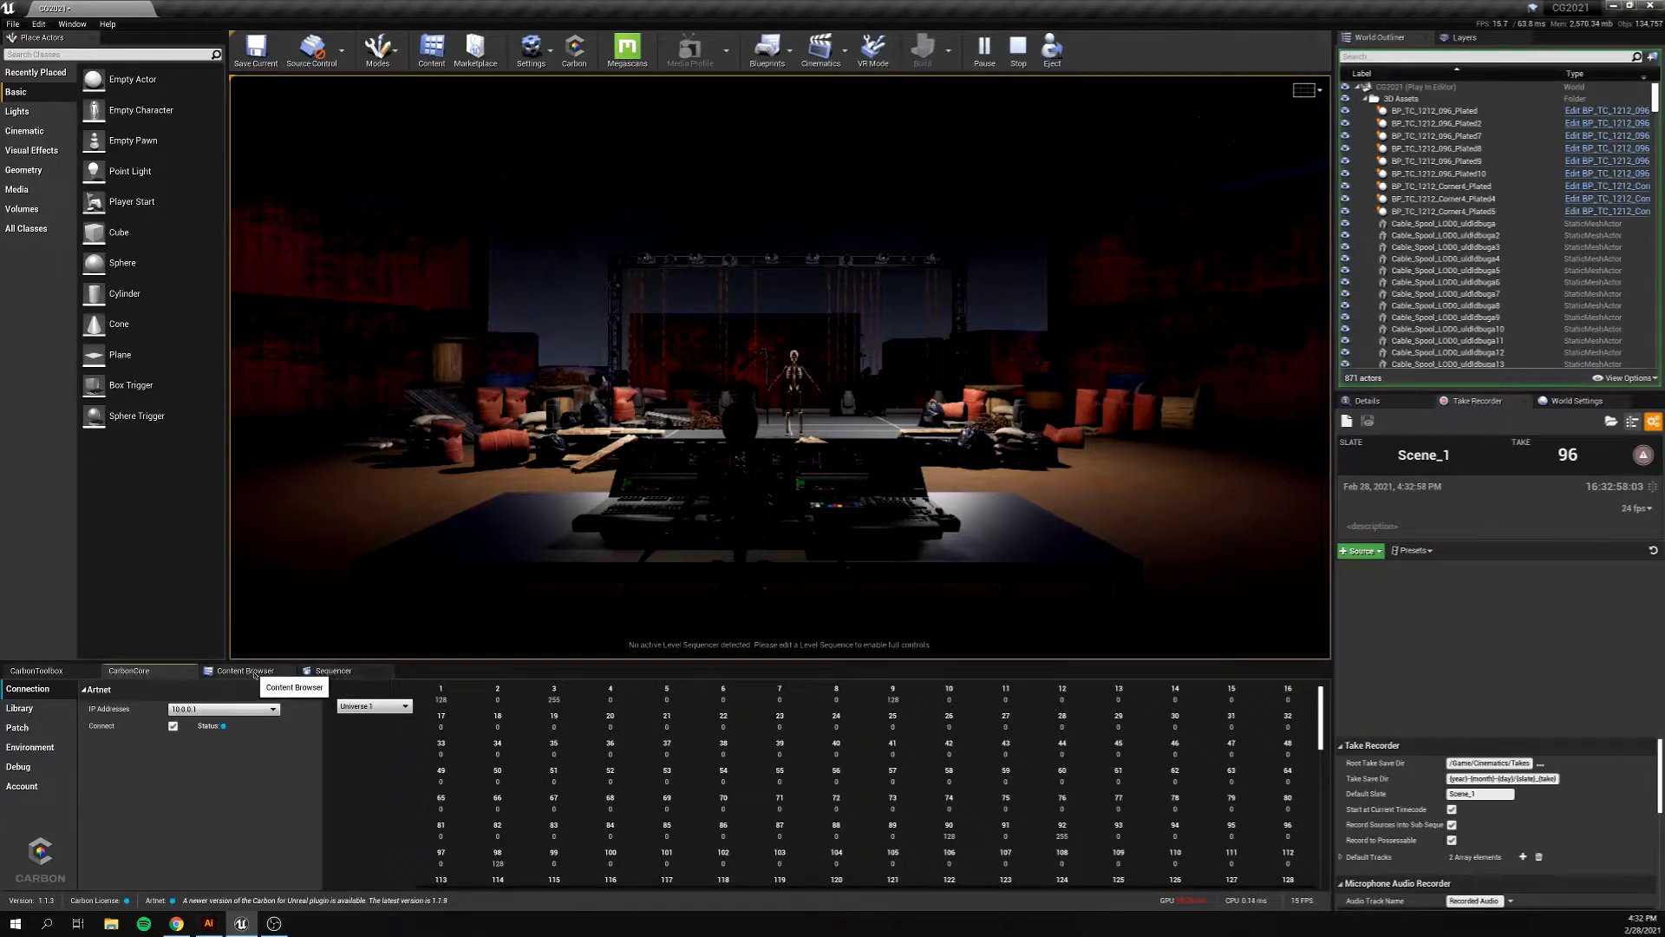
- Show the project's Content folder, collapse the 3D Assets folder in the outliner and stop the running play session
click(245, 671)
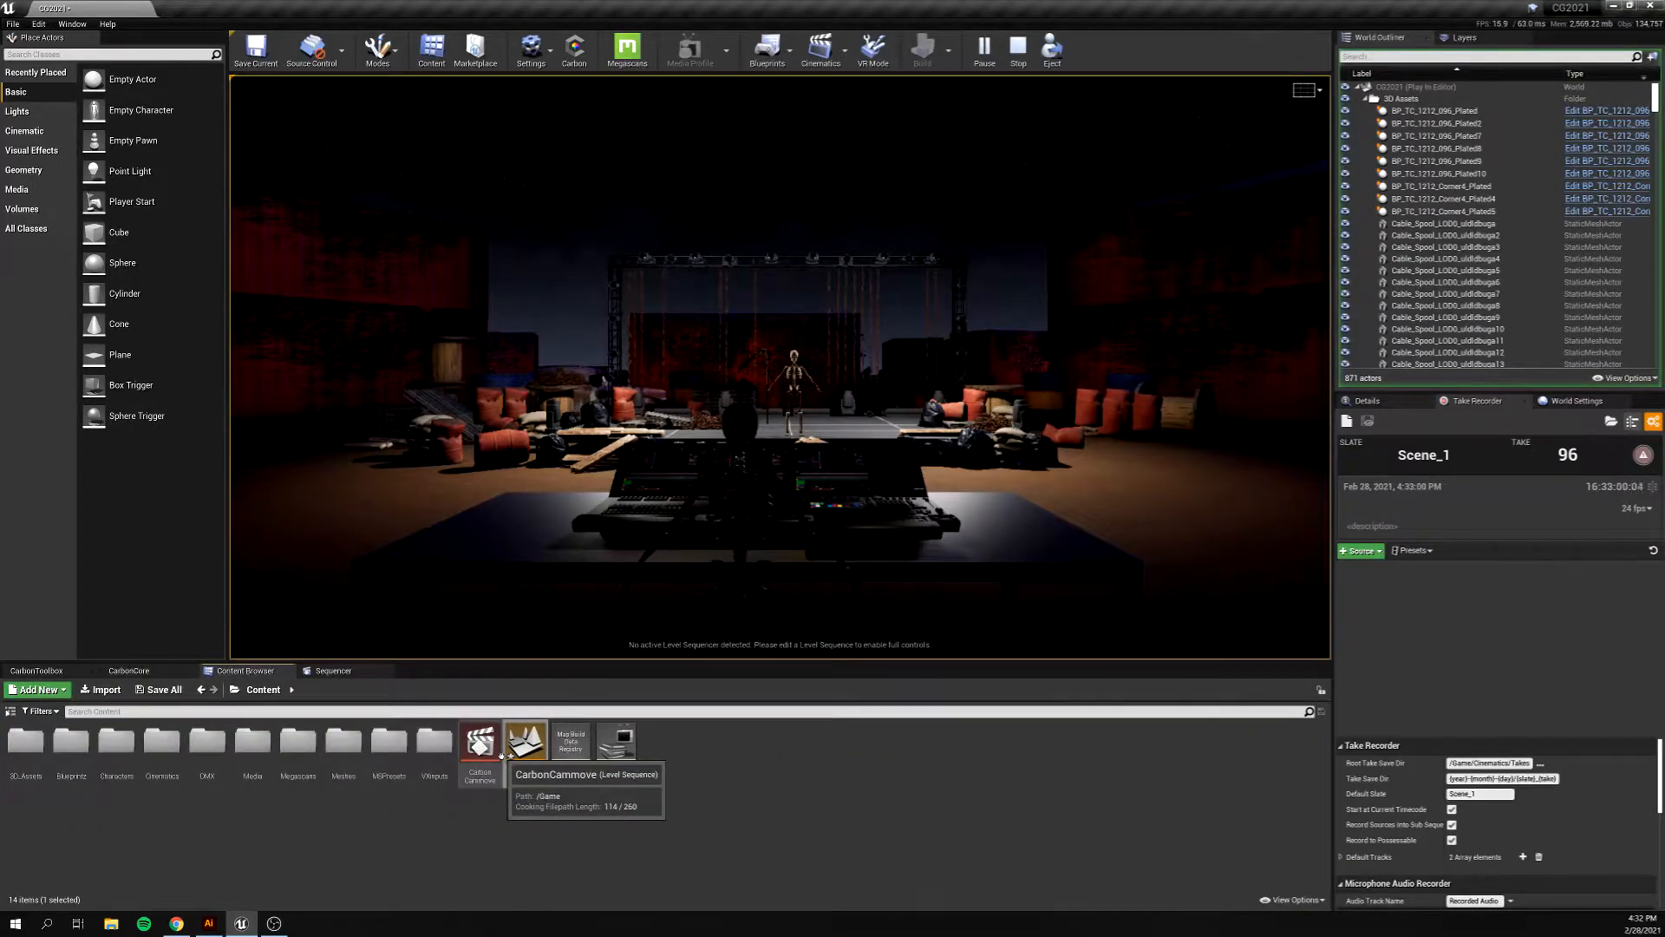
click(1366, 99)
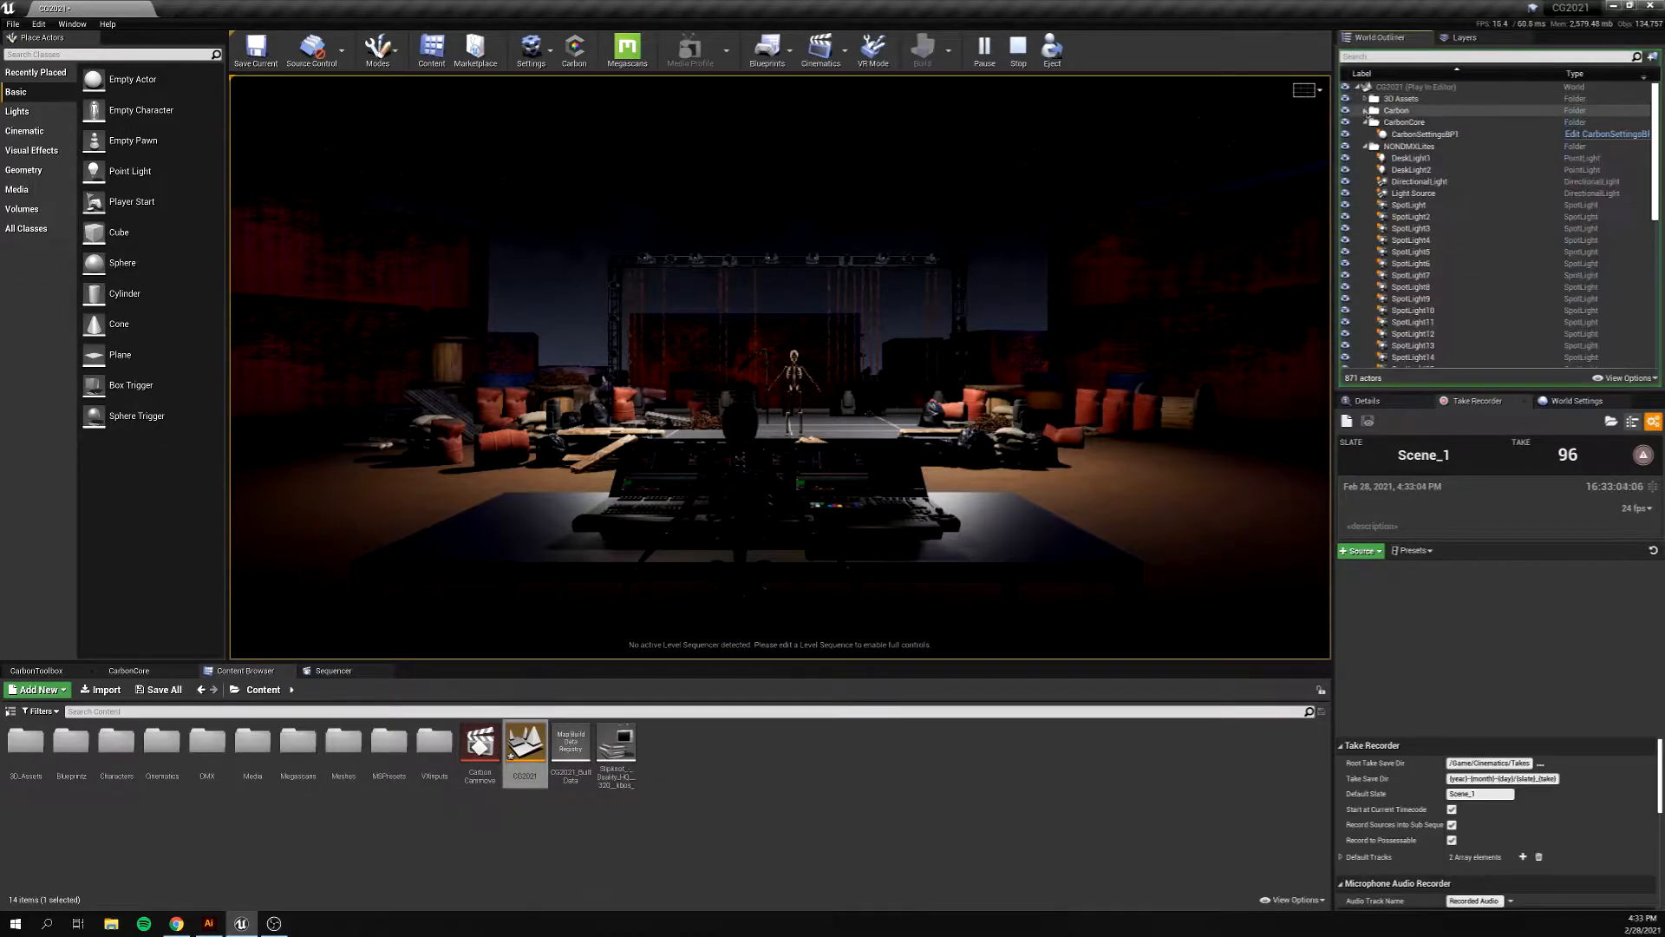
click(1018, 48)
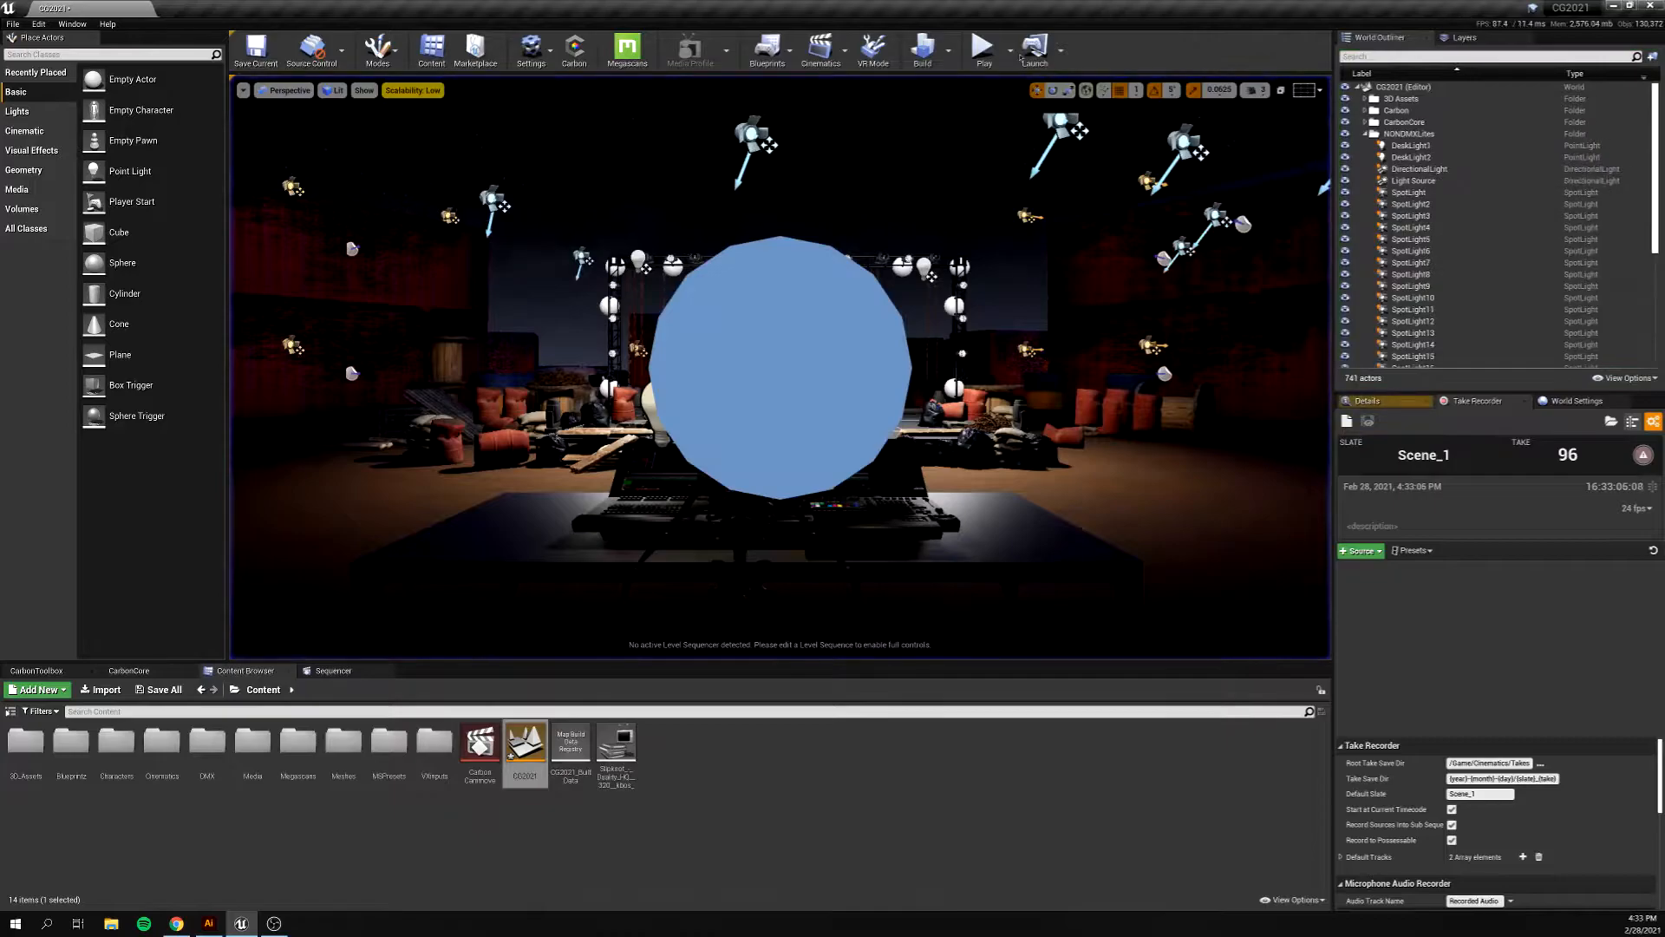
- Select the IMAGresCAM camera inside the VX-MEDIA folder of the level's actor list
click(1366, 134)
click(1366, 157)
click(1412, 169)
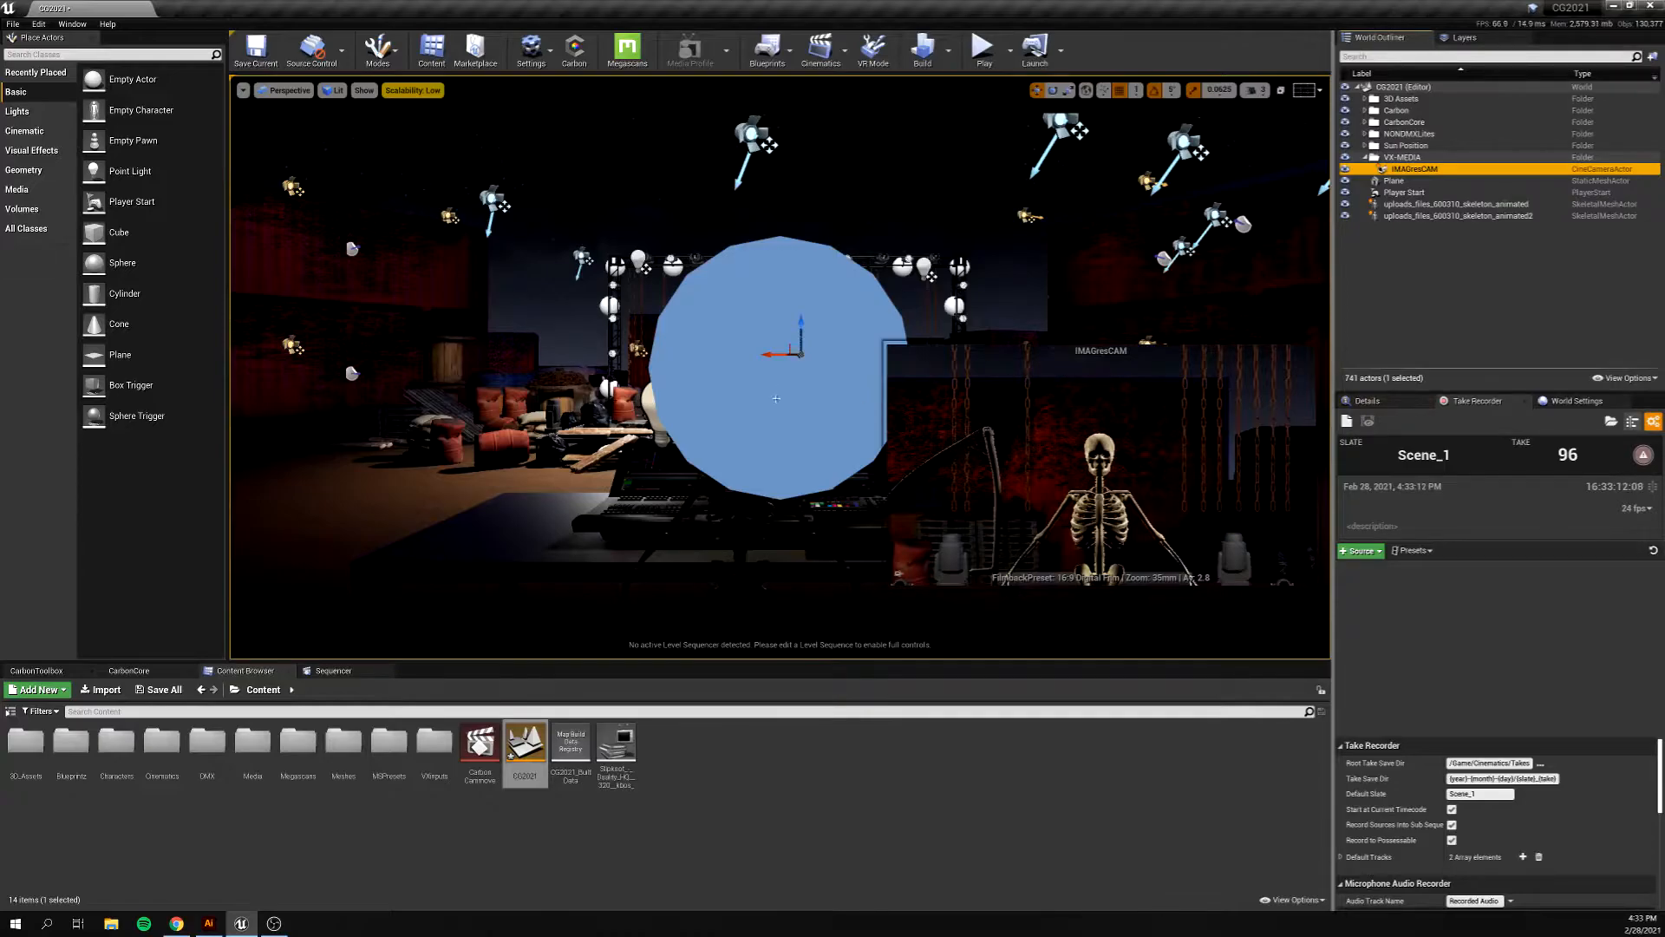
scroll(772, 413, up, 7)
scroll(772, 414, down, 6)
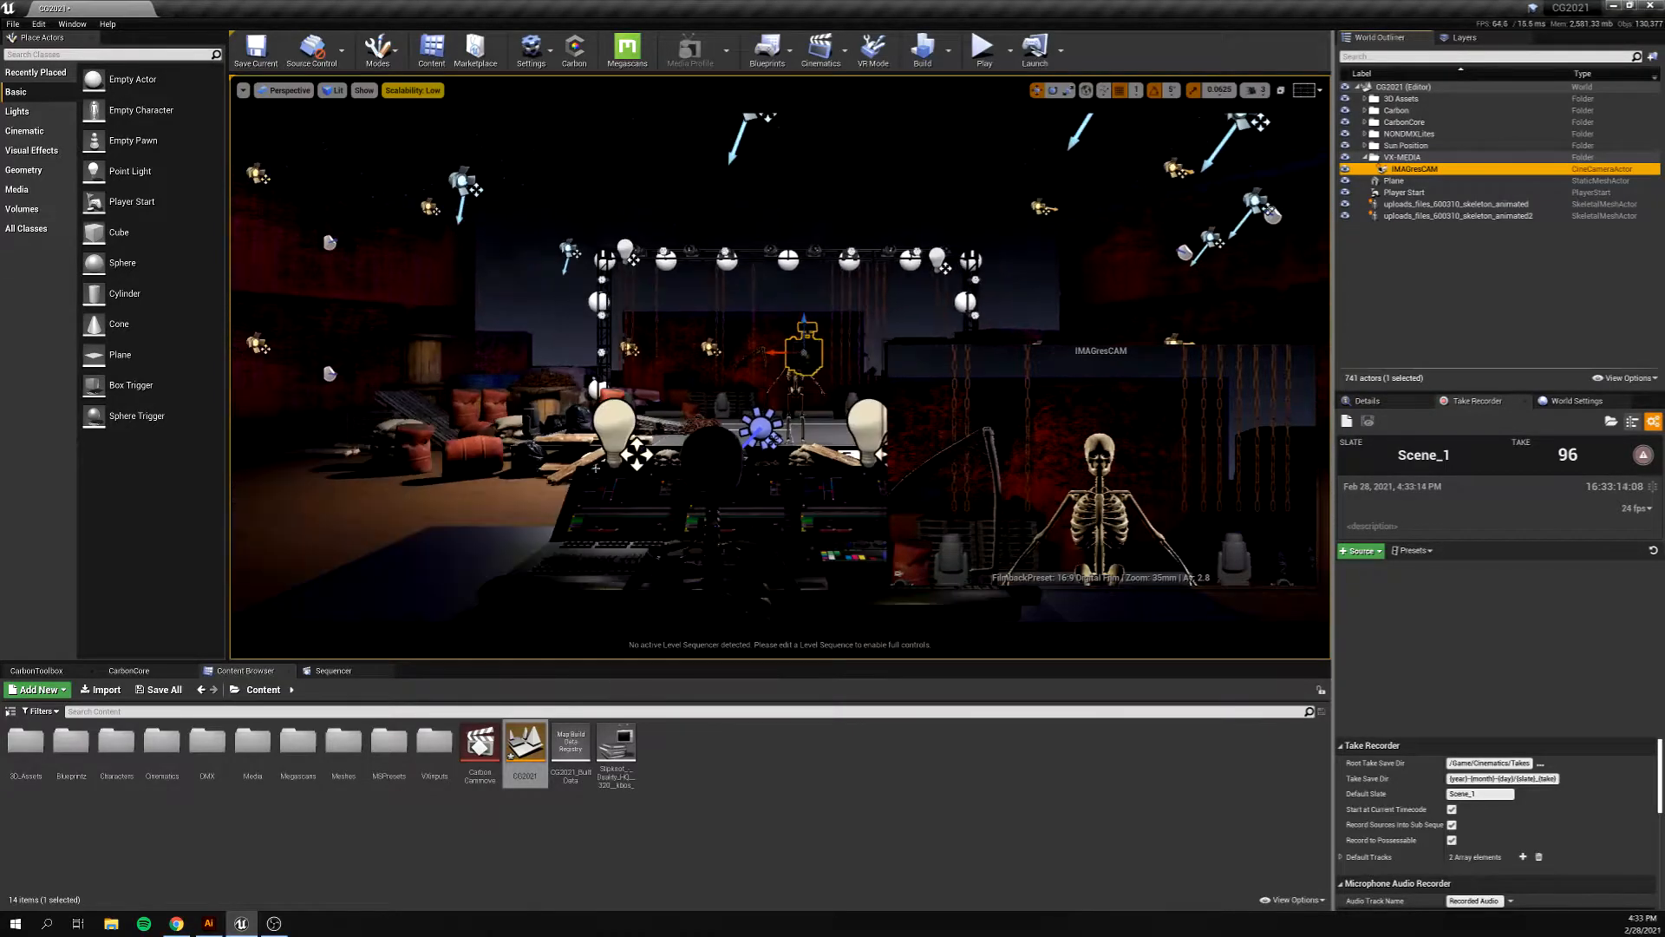
- Create a Level Sequence asset in the Content folder with its default name and open it for editing
right_click(696, 758)
mouse_move(719, 646)
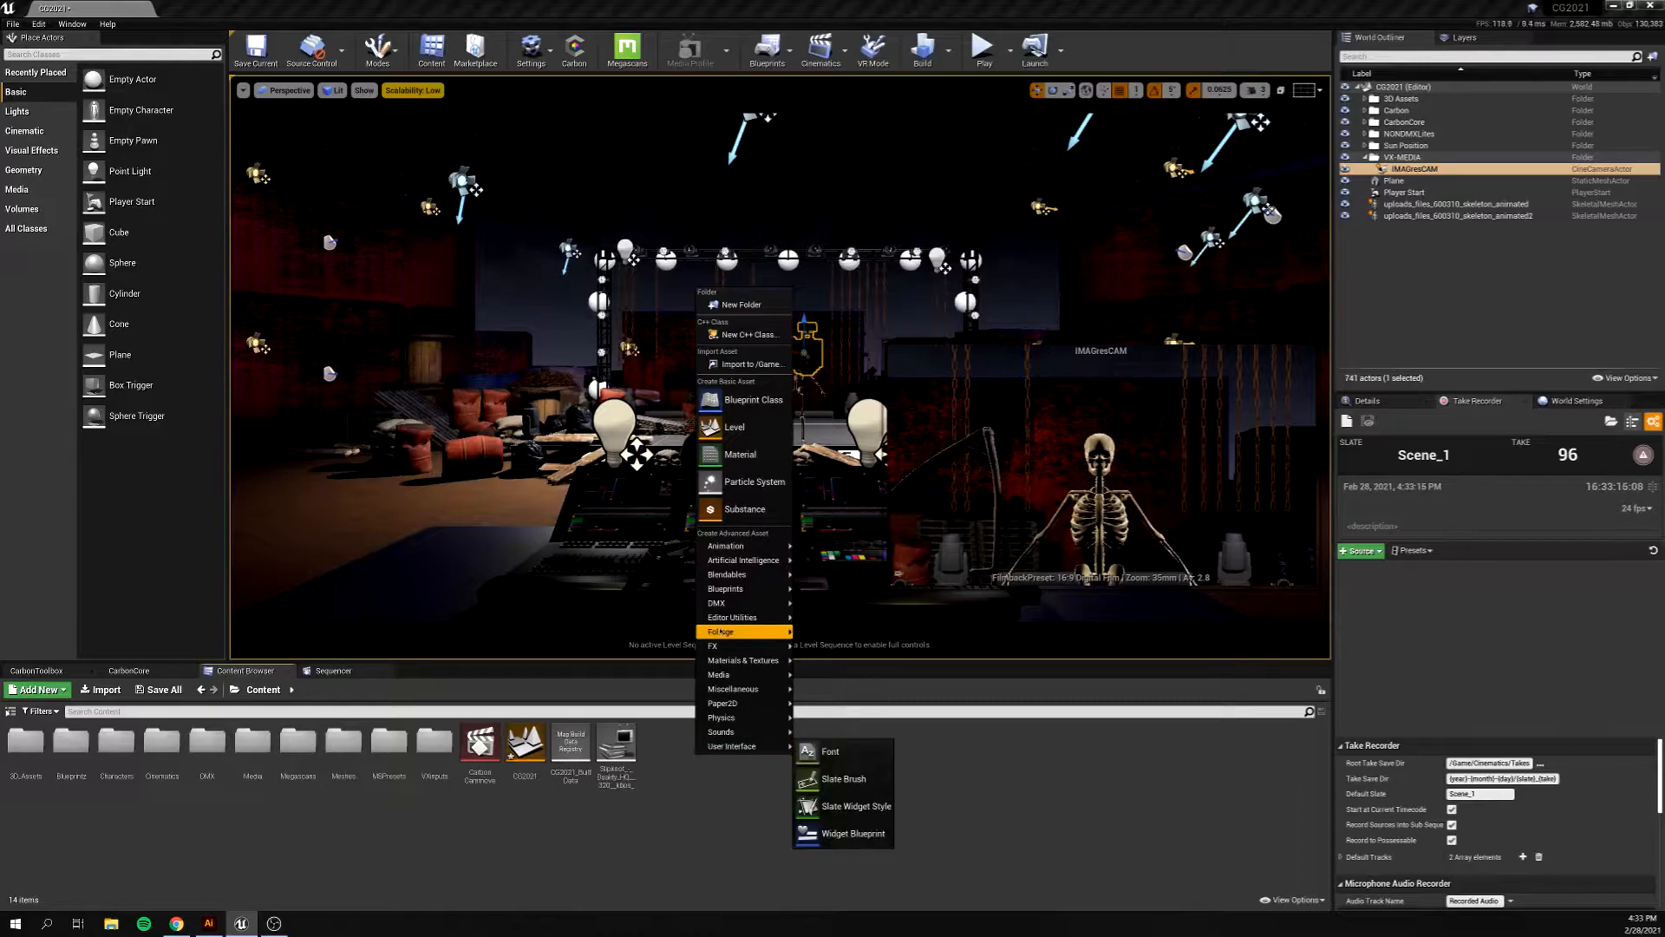
mouse_move(726, 545)
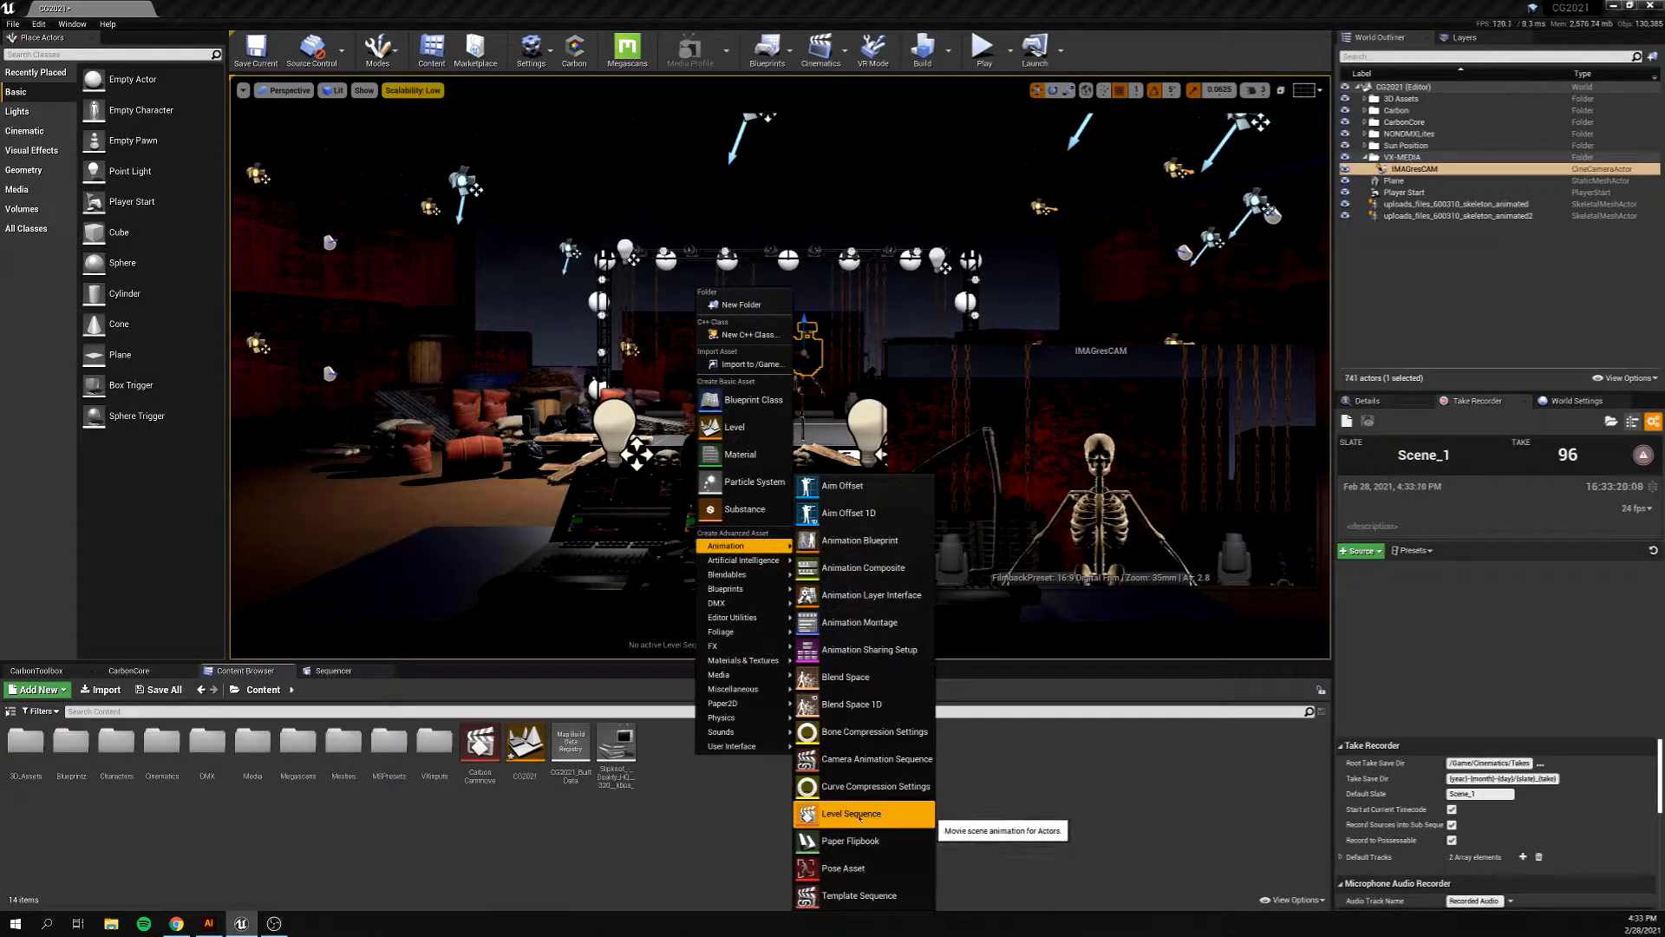
click(857, 815)
key(Return)
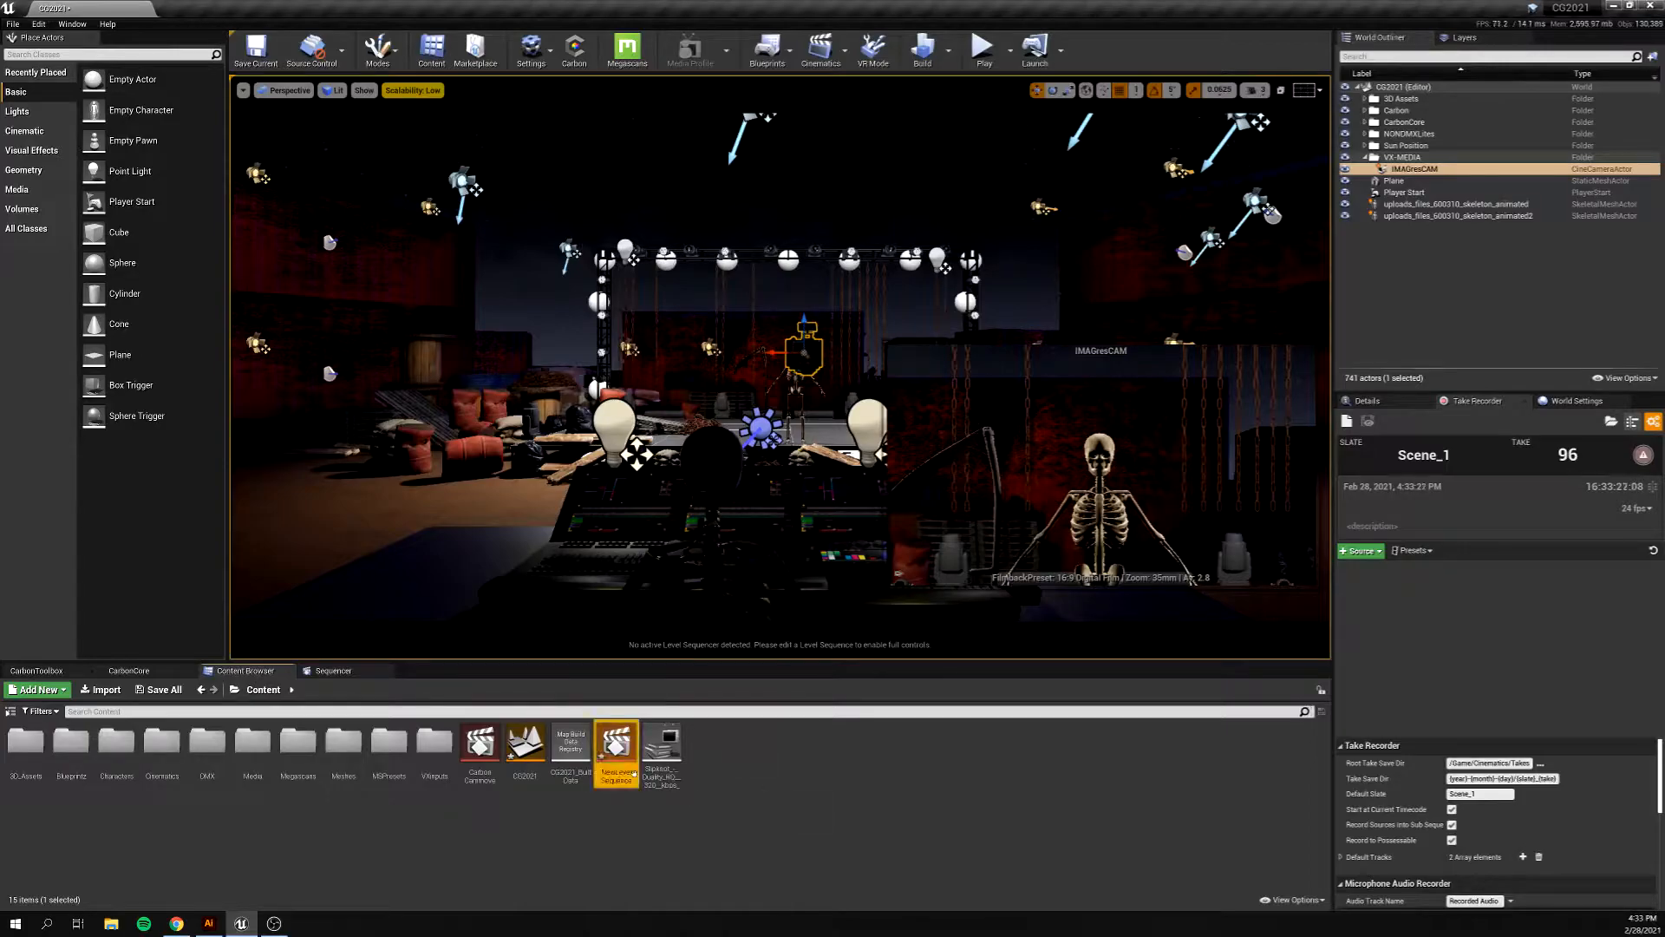
double_click(616, 744)
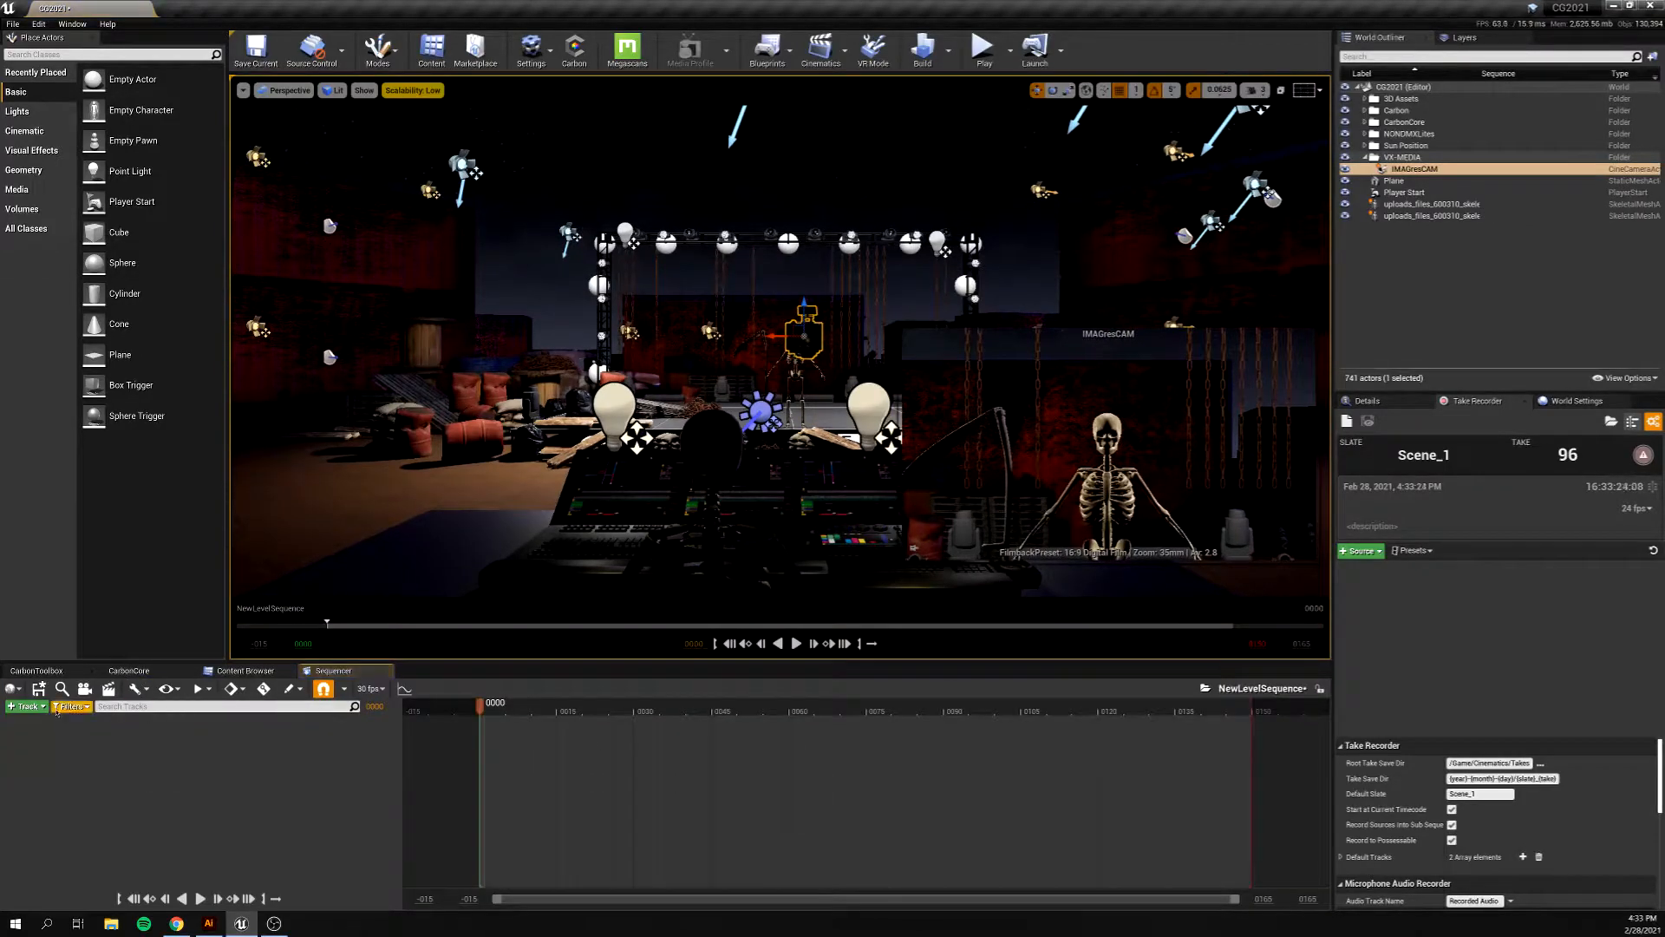
- Add the IMAGresCAM camera actor to the new level sequence as a track
click(26, 706)
mouse_move(45, 720)
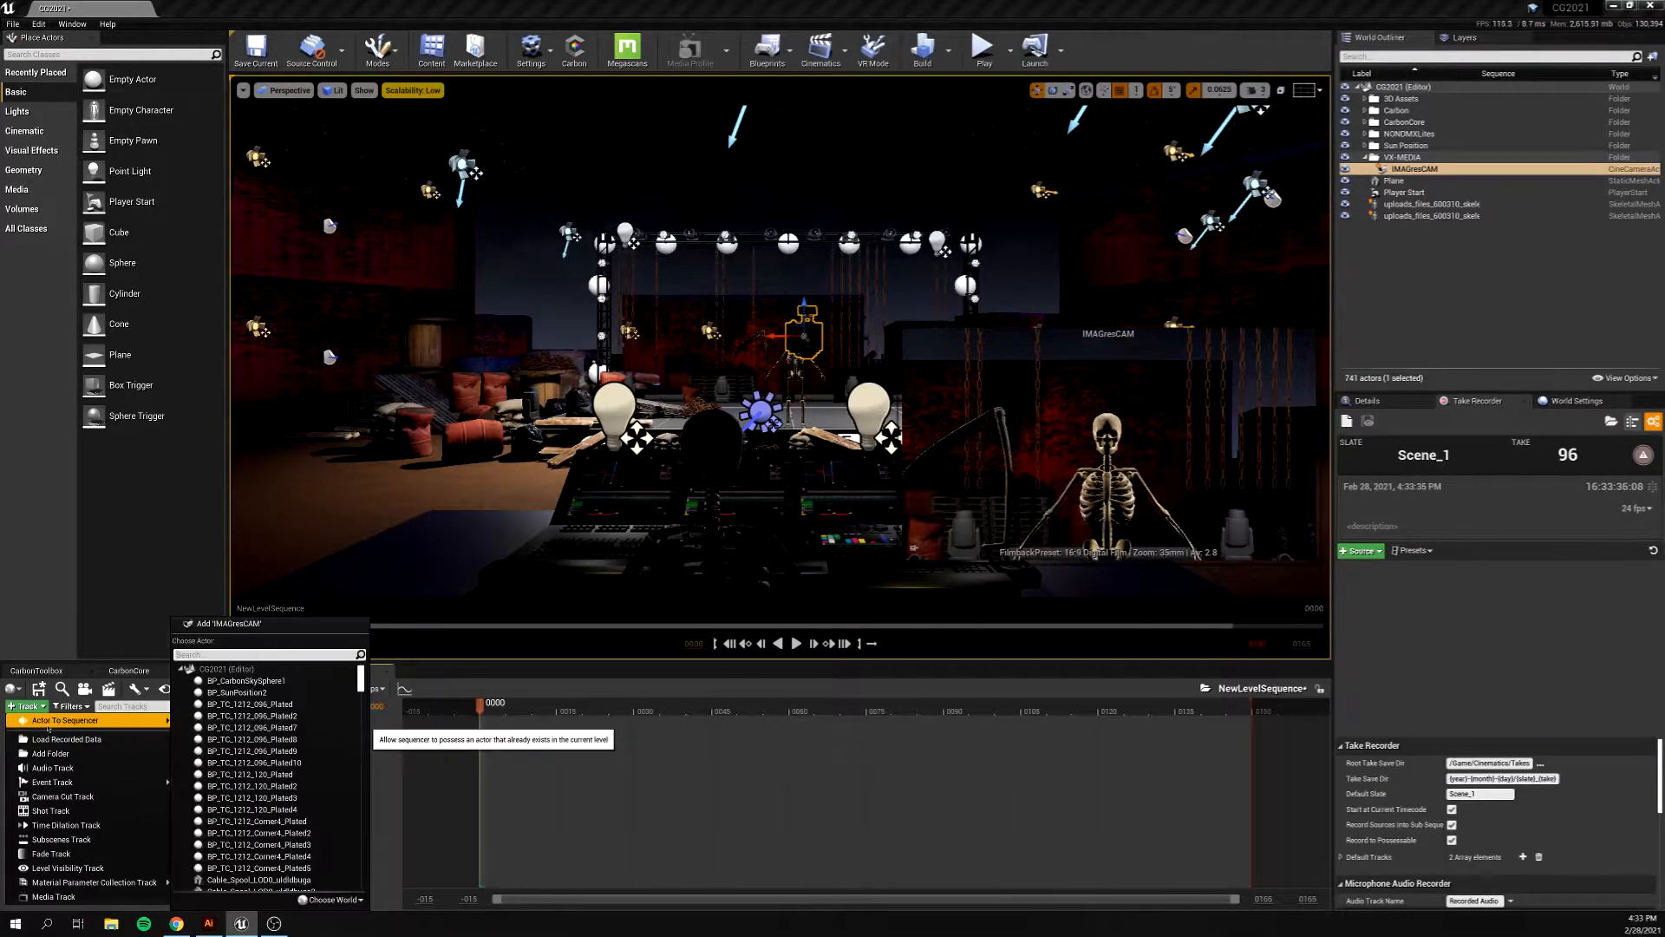
click(239, 625)
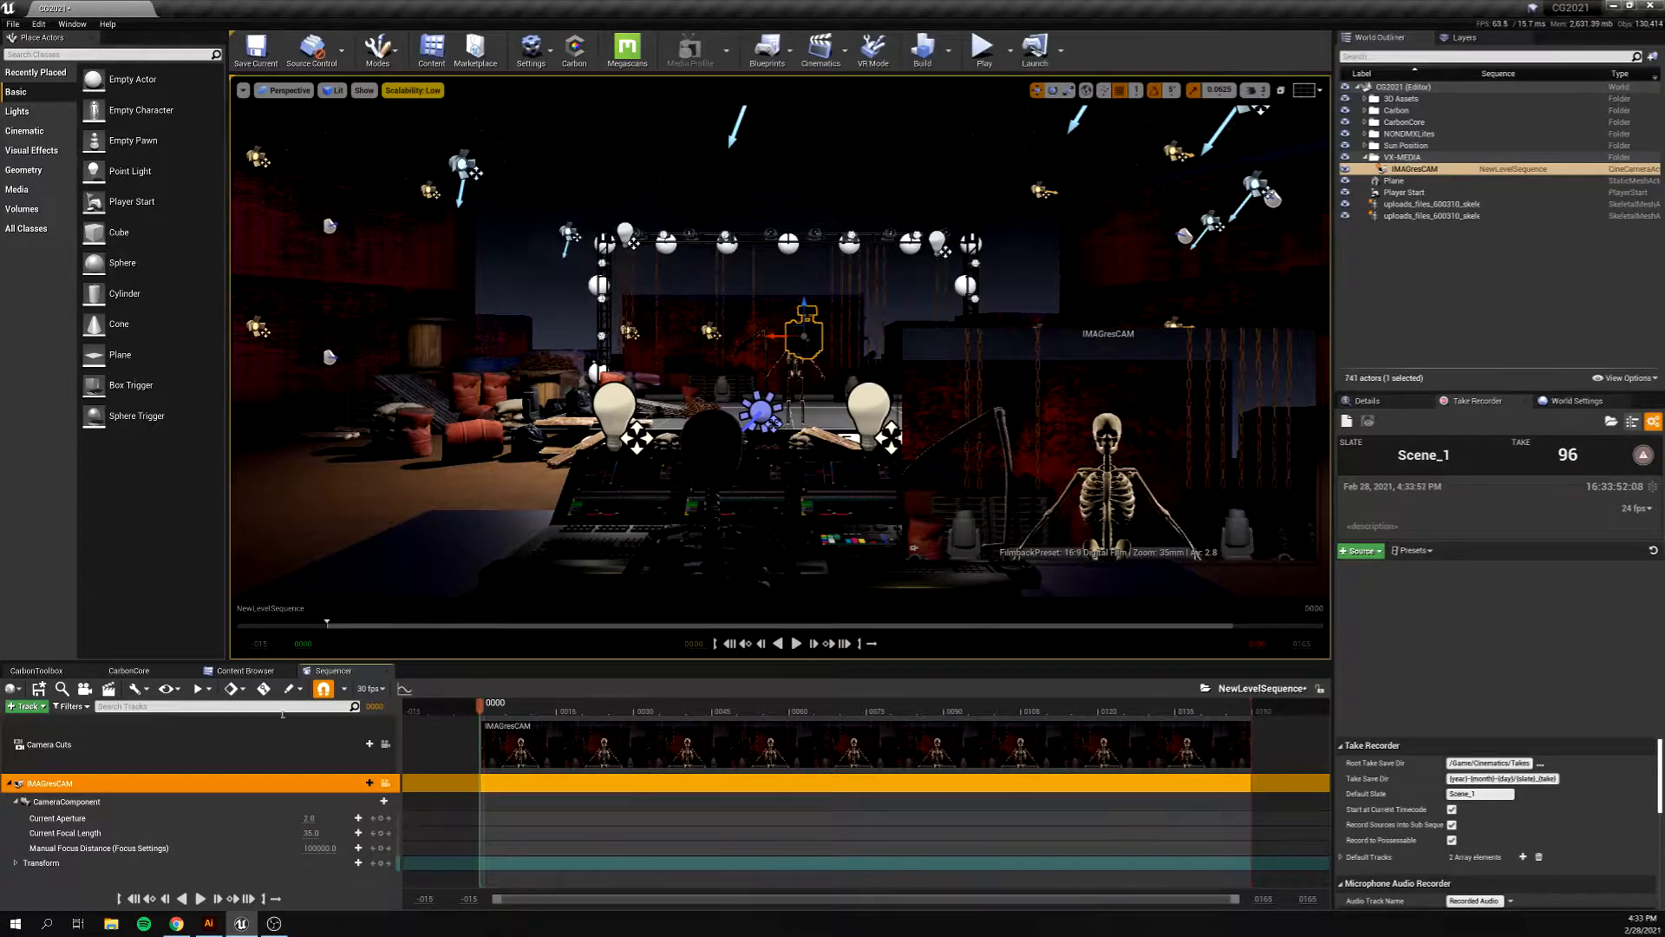
- Key the IMAGresCAM camera's transform at frame 0 and expand its location, rotation and scale channels
click(380, 863)
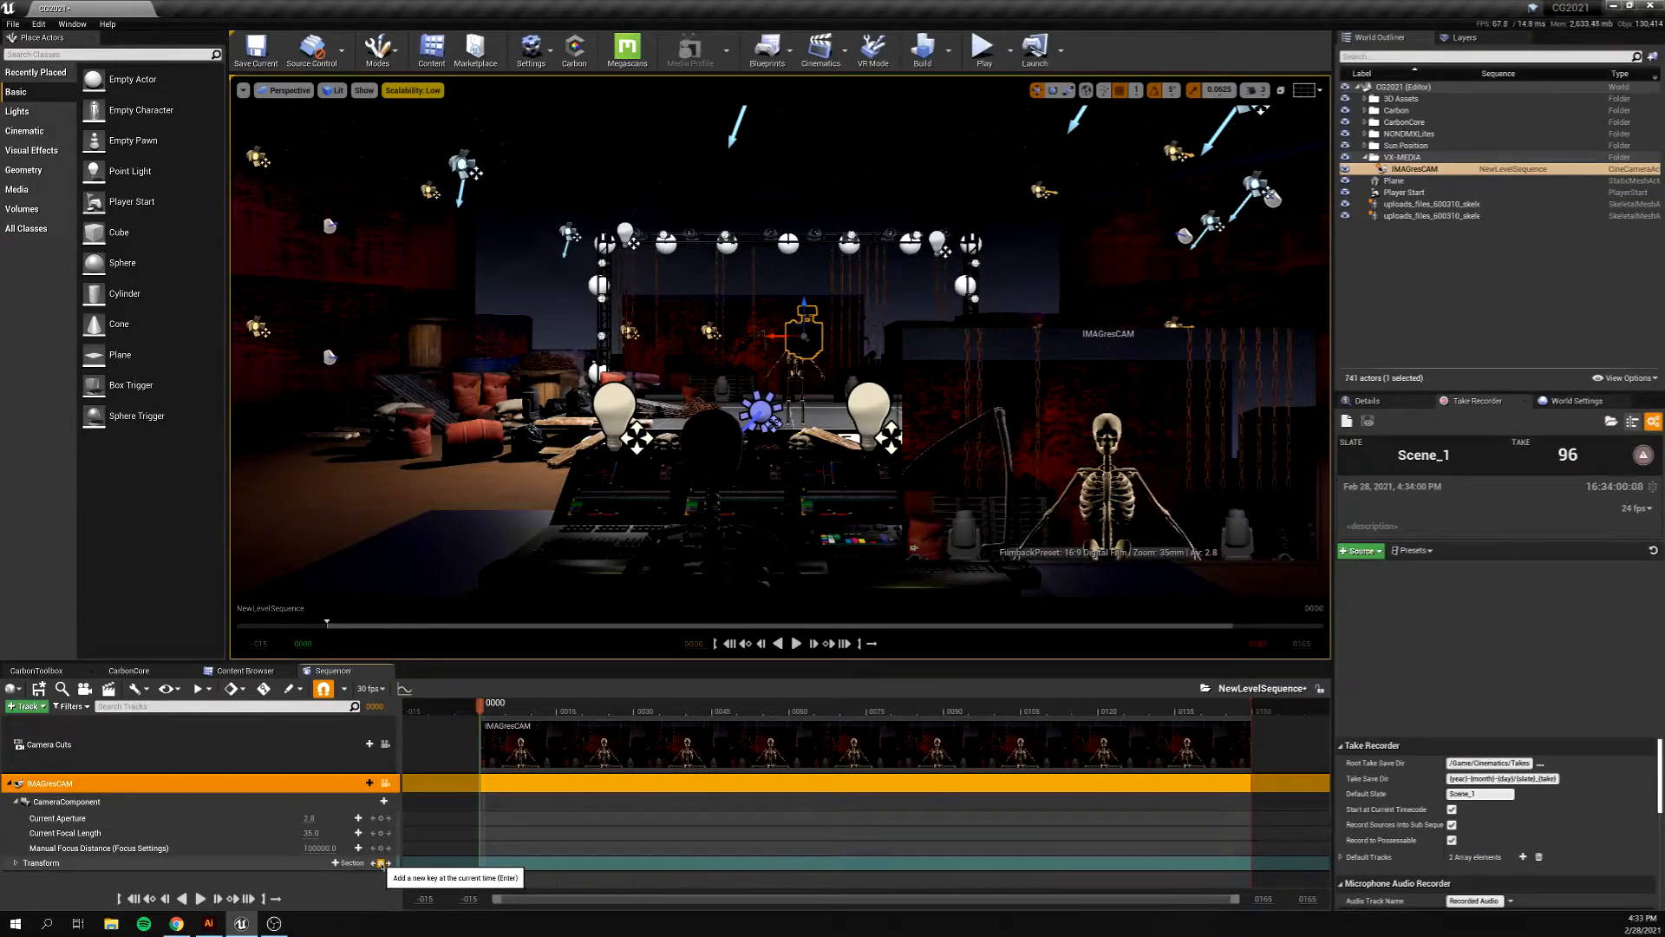
click(16, 863)
scroll(114, 868, down, 1)
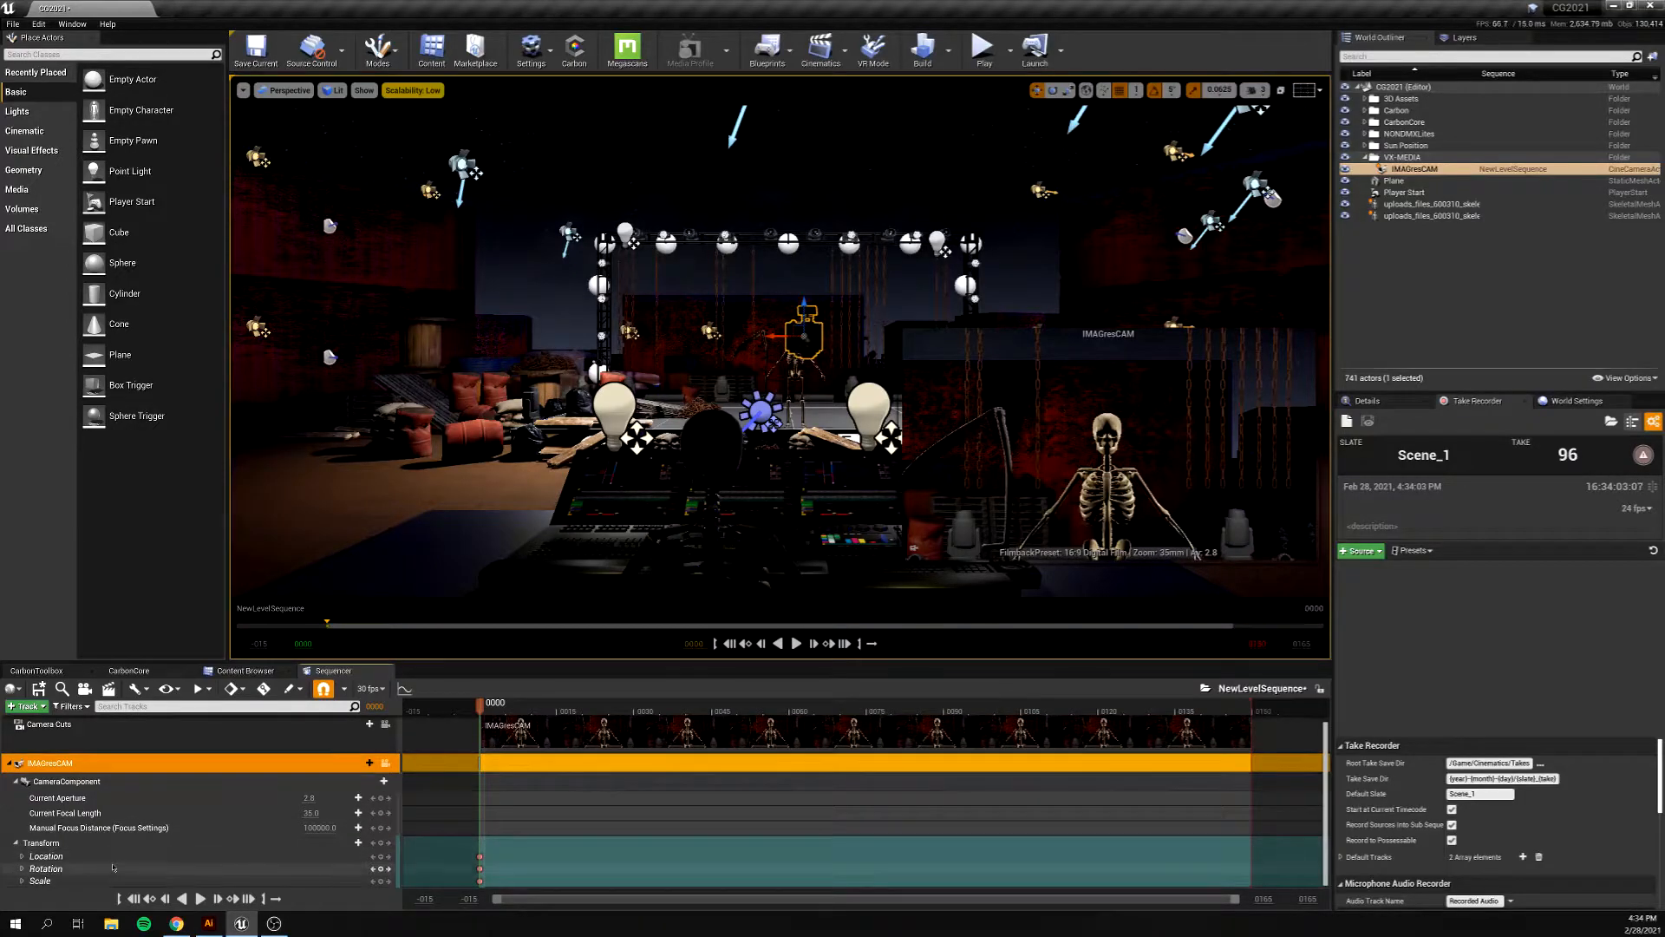
click(381, 842)
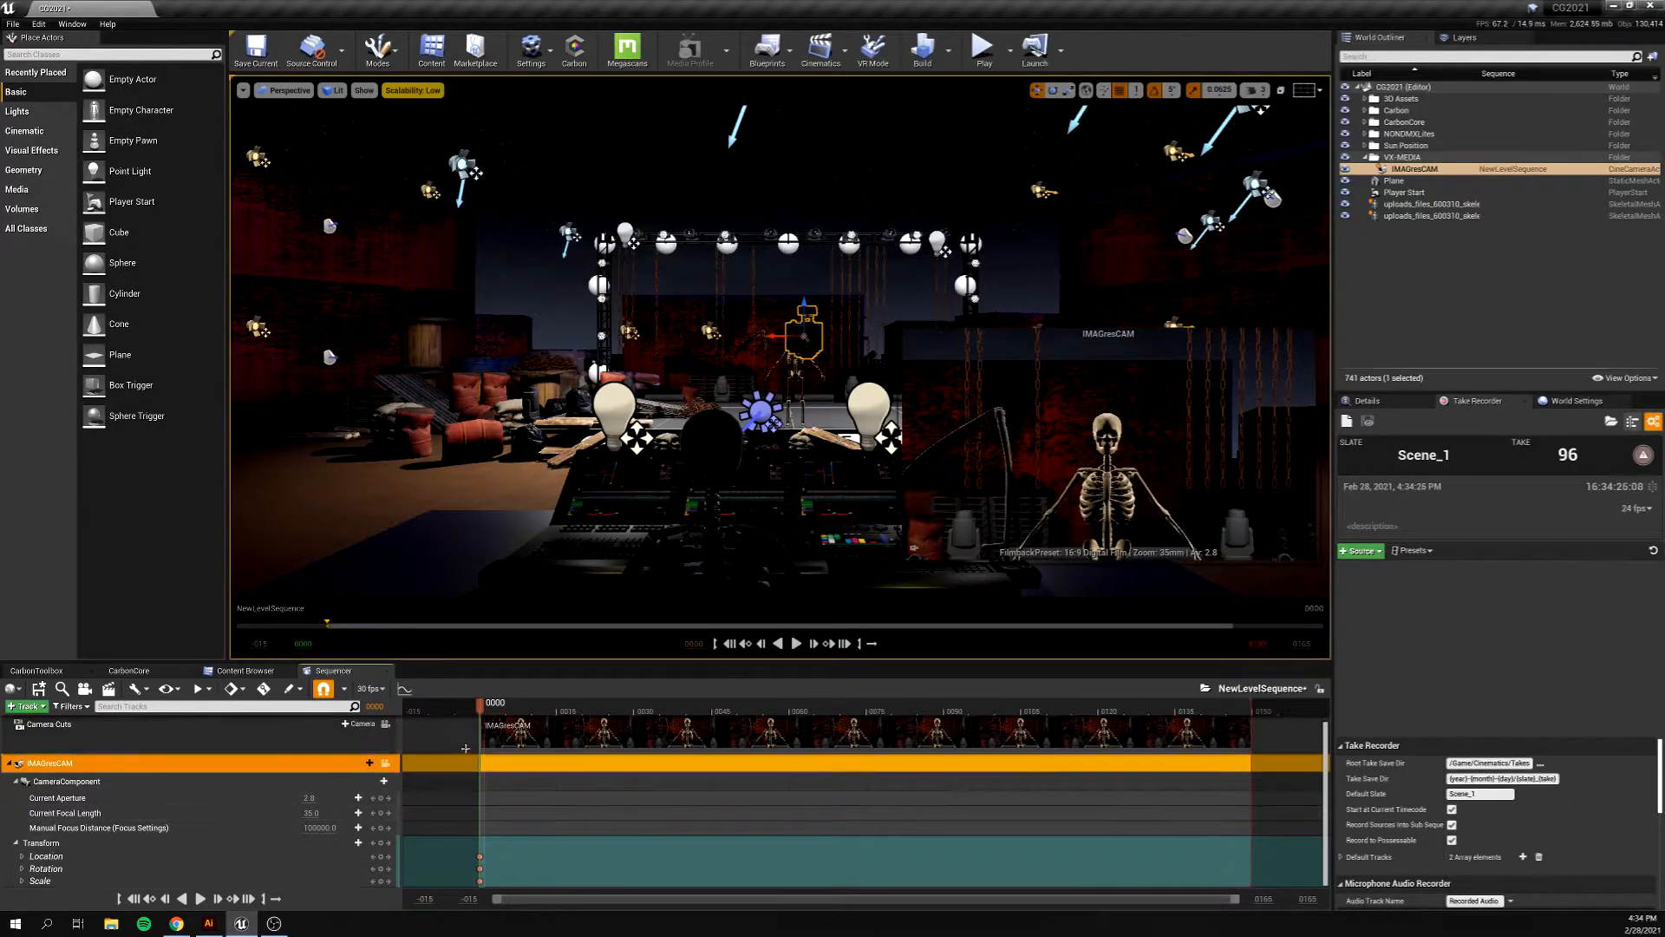
- At frame 64, set the camera's Y location to about -625 and key its full transform
drag(482, 712, 809, 717)
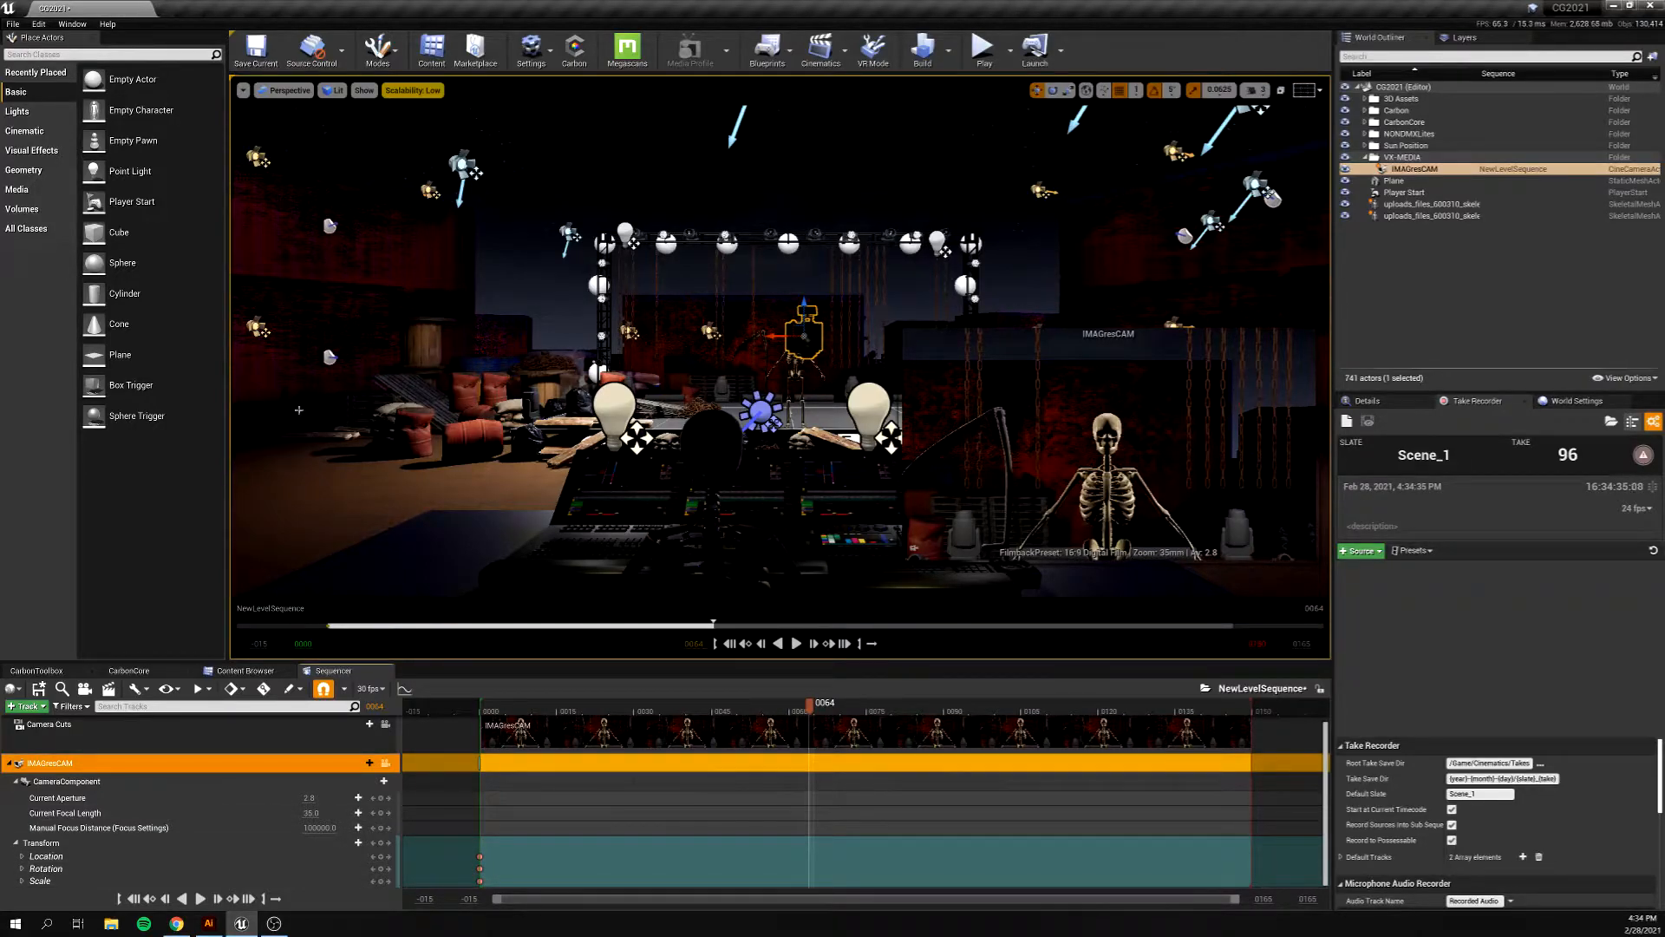
click(22, 856)
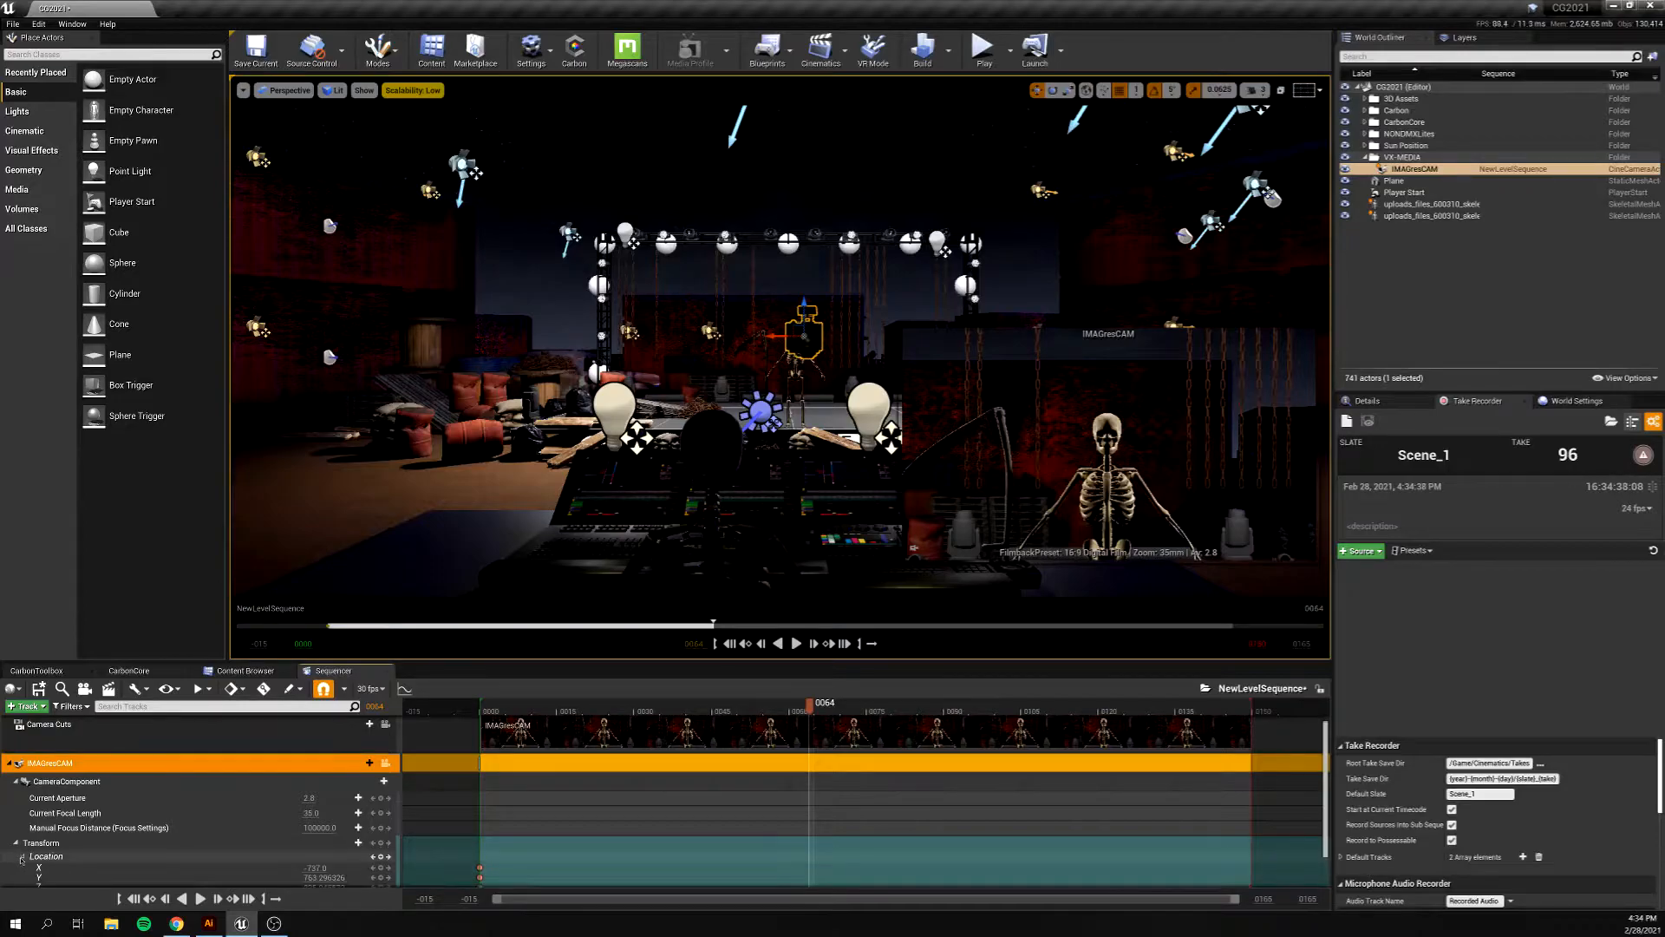
scroll(260, 833, down, 1)
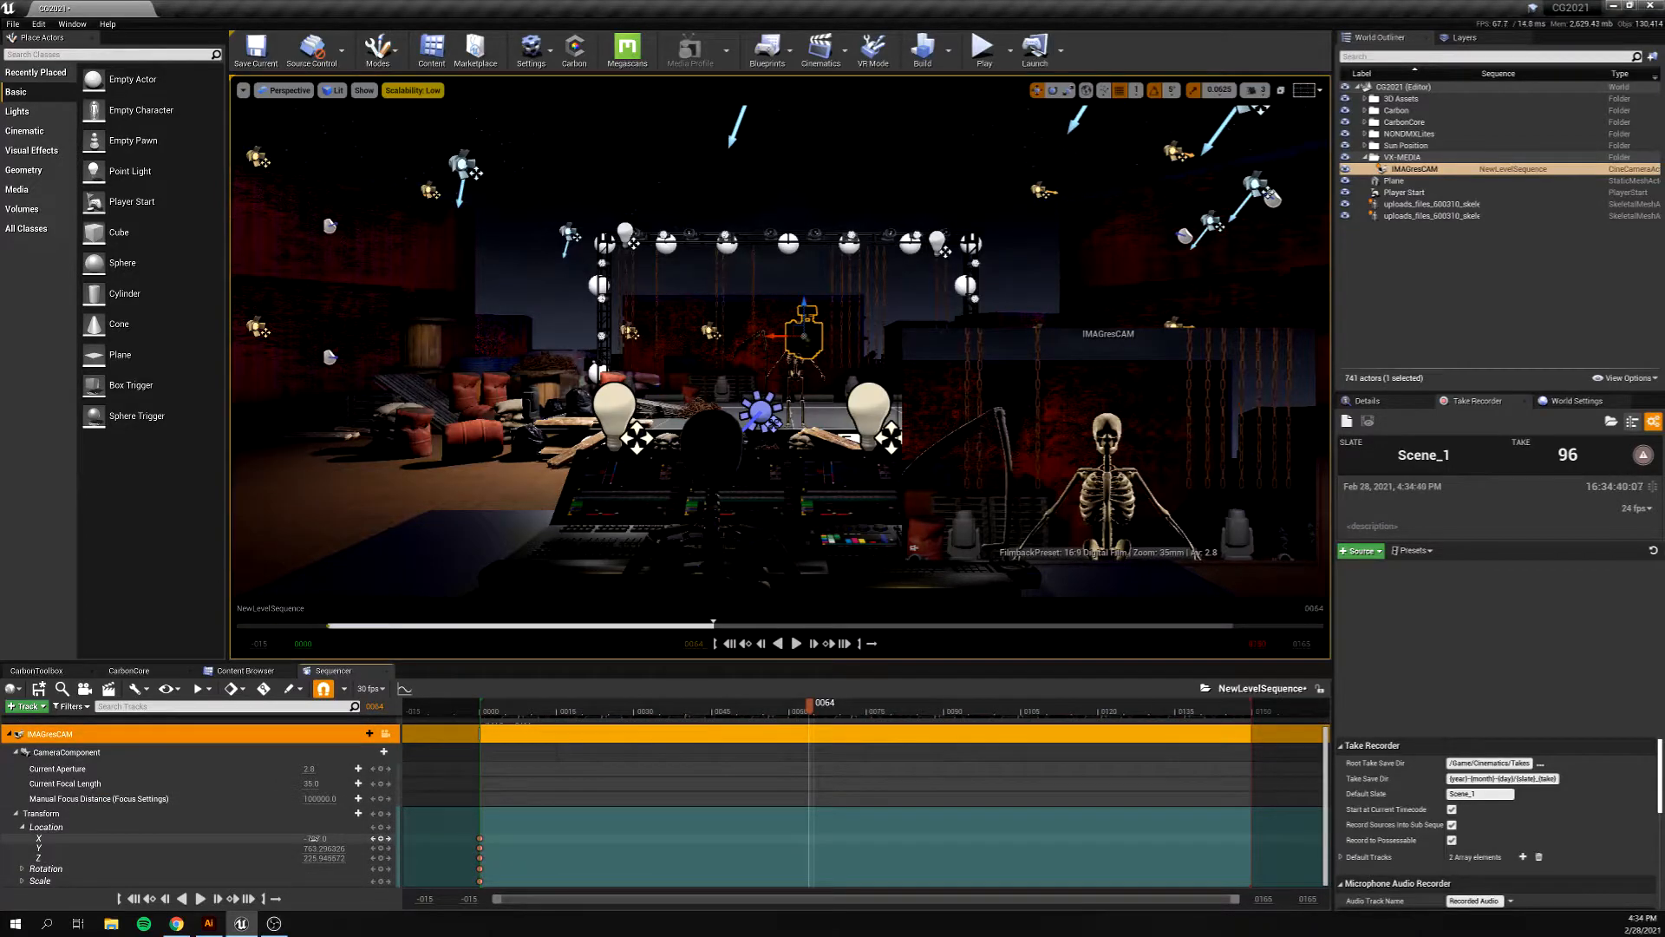
drag(313, 839, 286, 839)
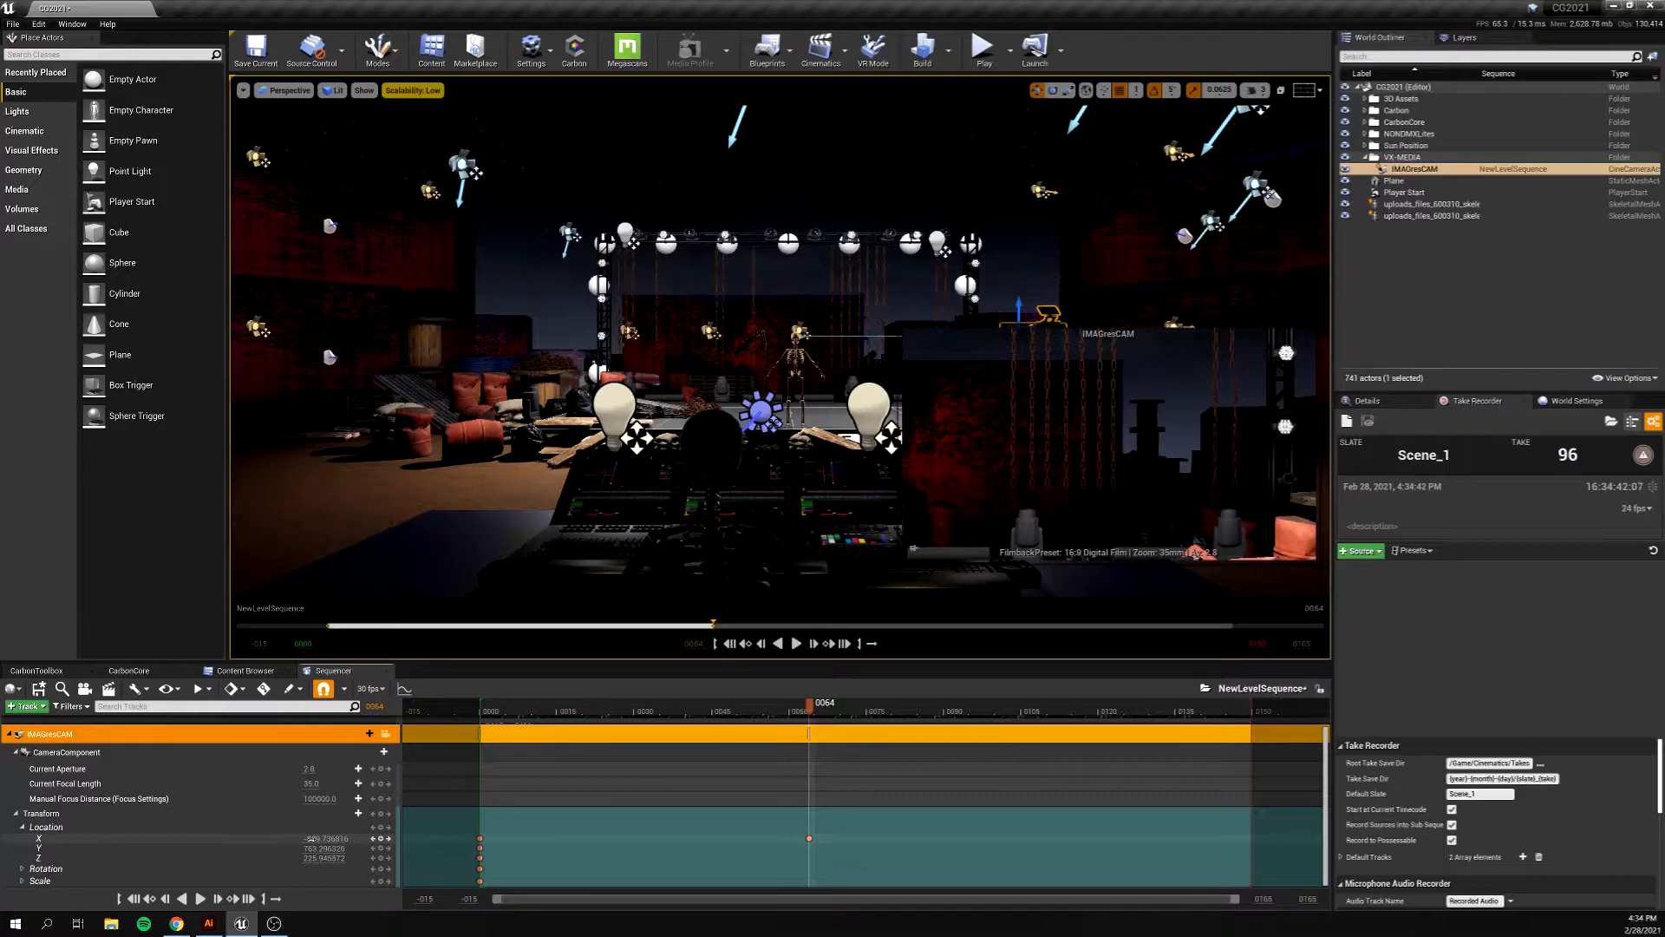
key(ctrl+z)
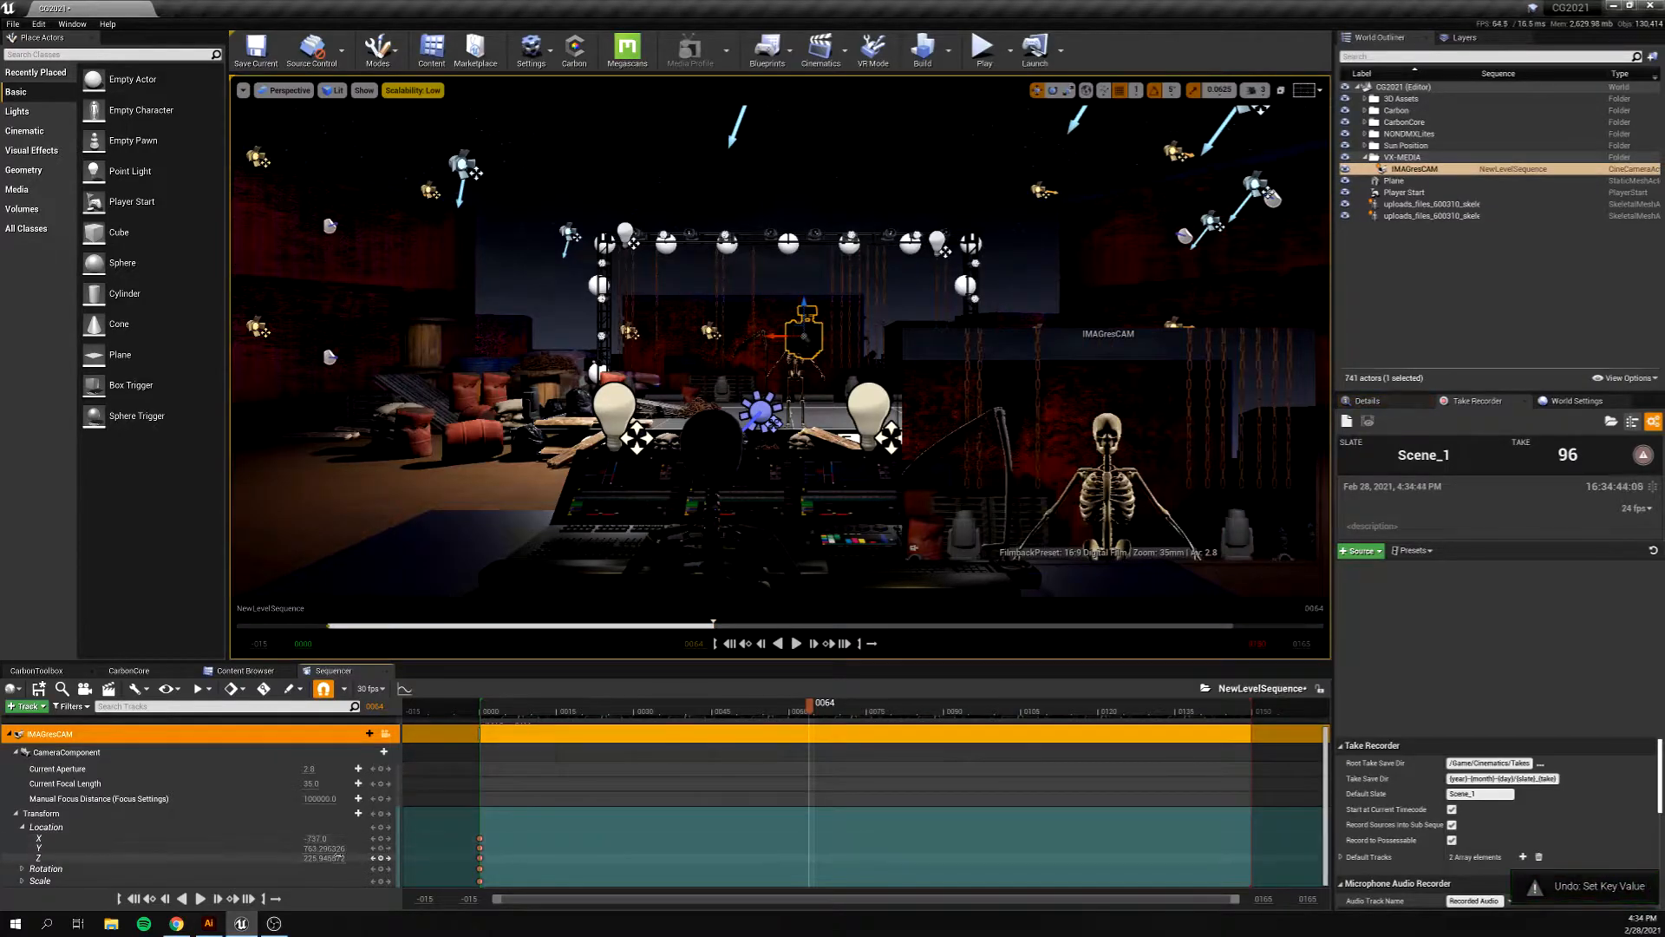
drag(310, 849, 204, 849)
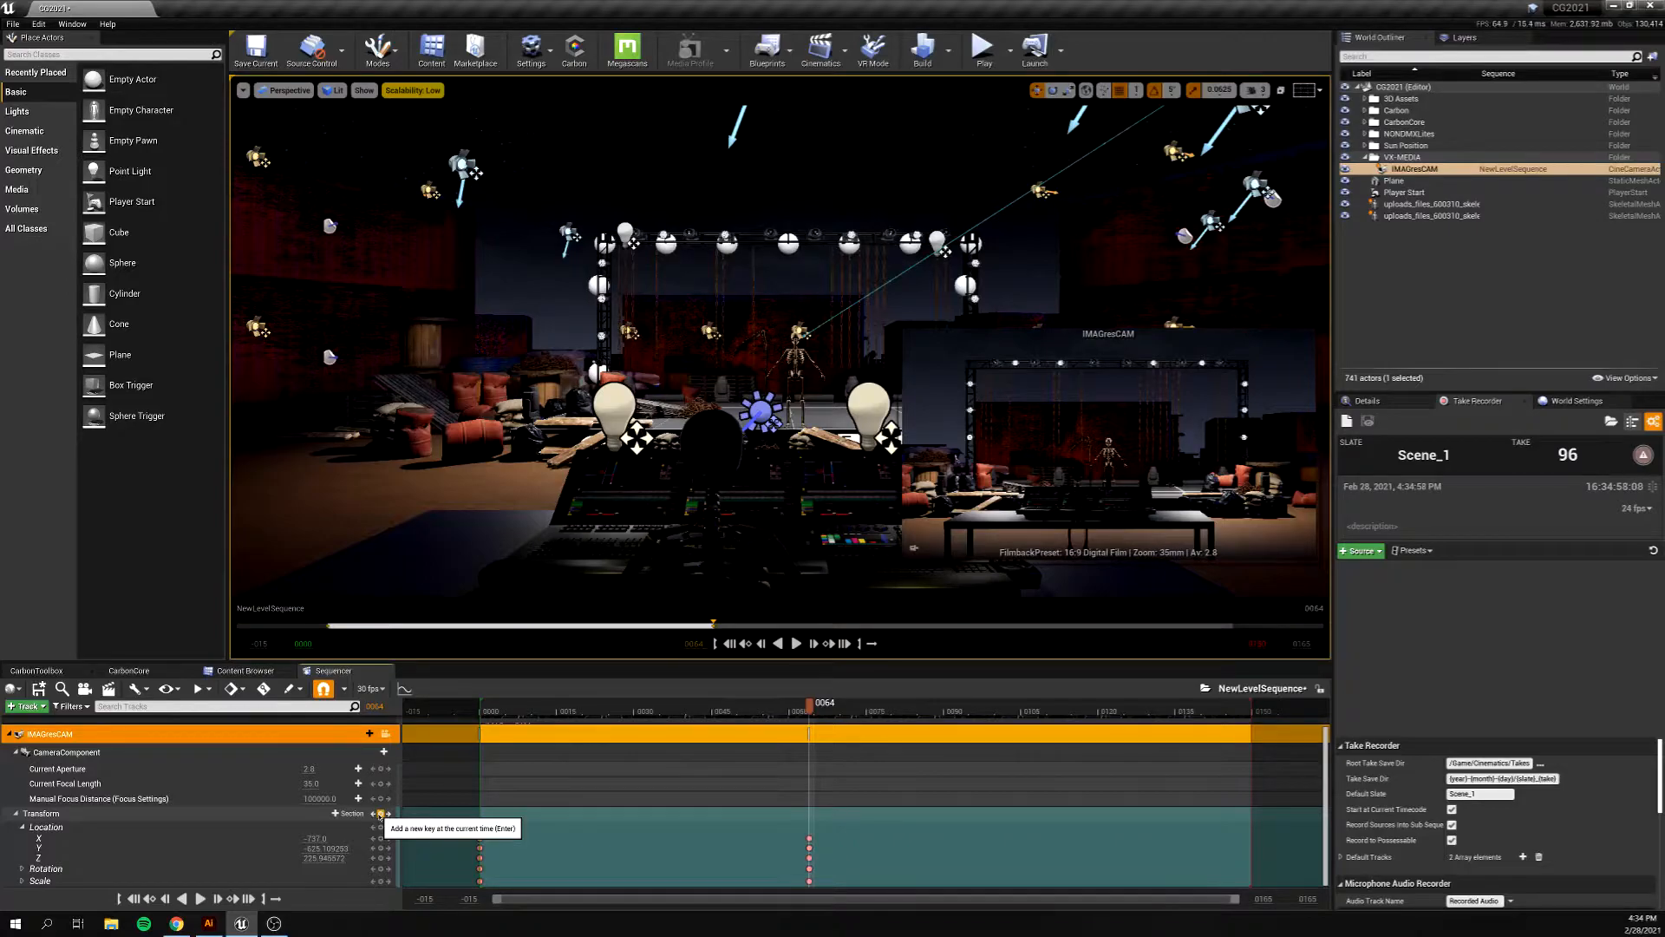
- At frame 148, set the camera's location to about -214 in Y and 169 in Z and key its transform
drag(809, 707, 1244, 718)
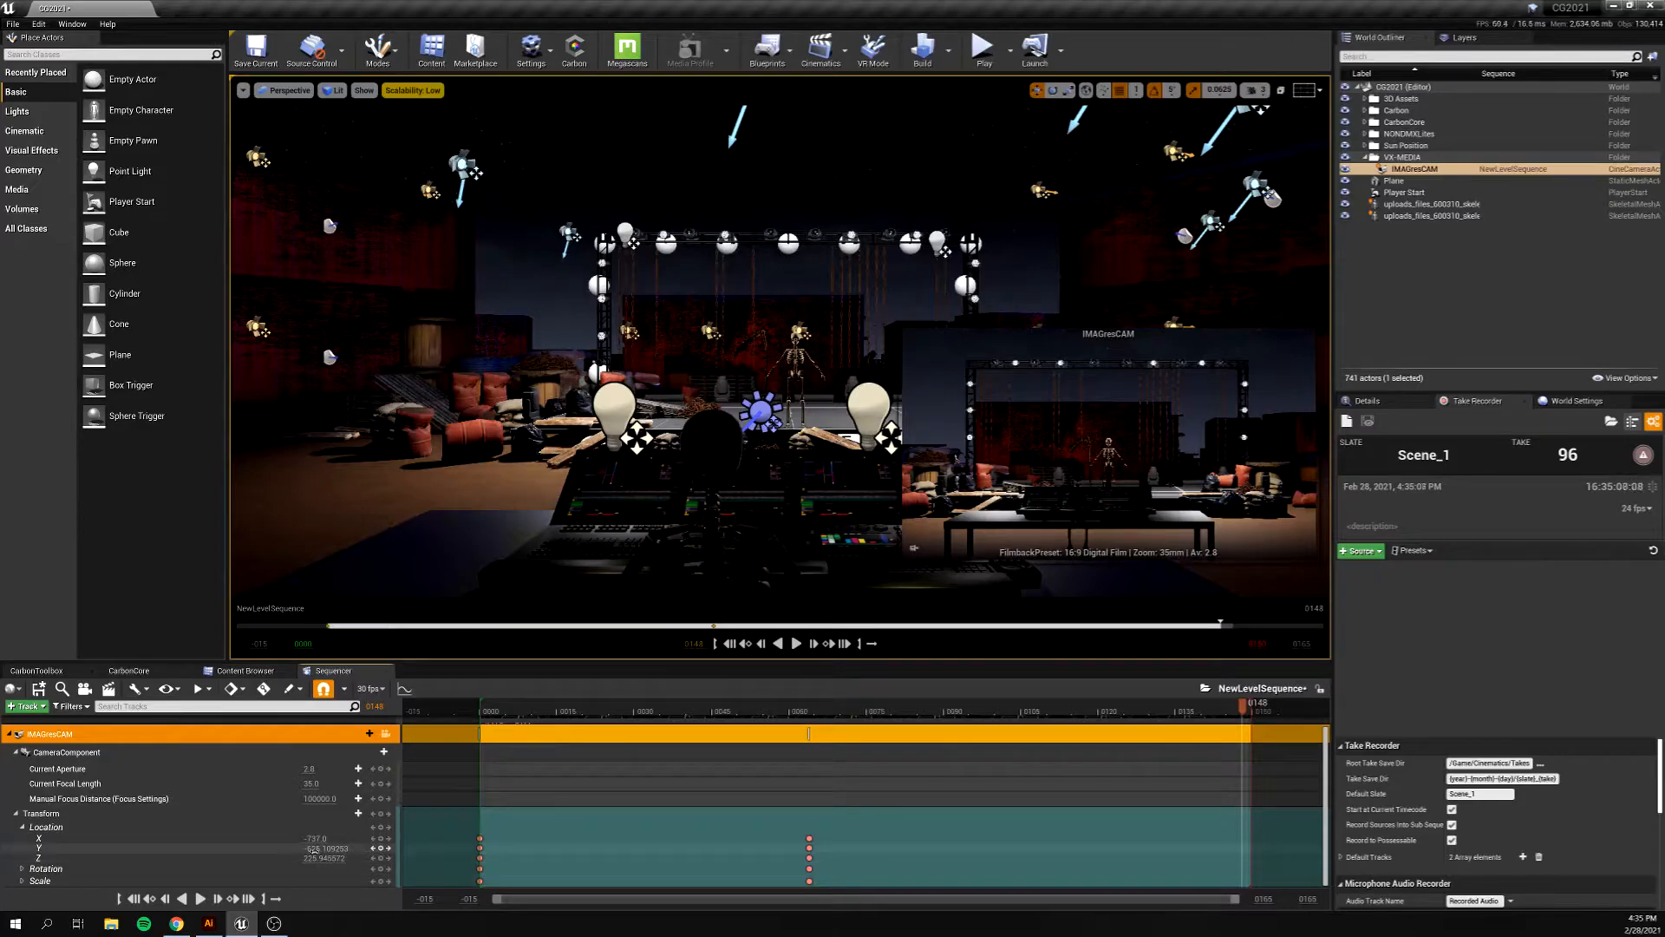
drag(325, 848, 287, 858)
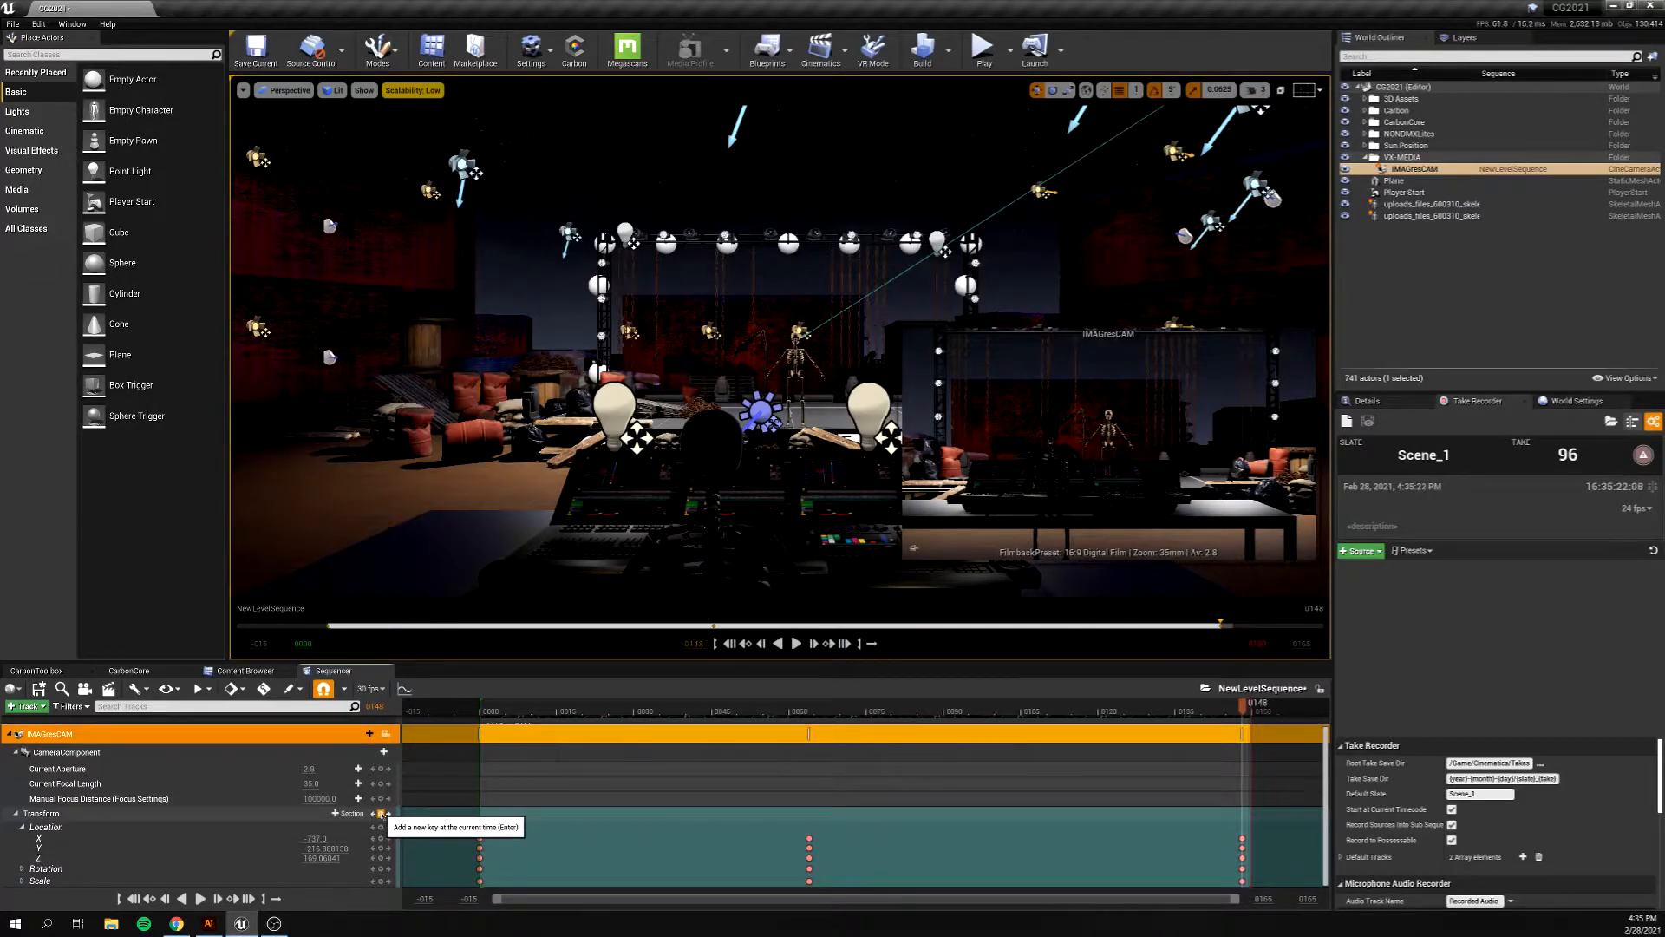
- Play the camera sequence back from frame 0 to check the camera move
drag(1242, 705, 469, 705)
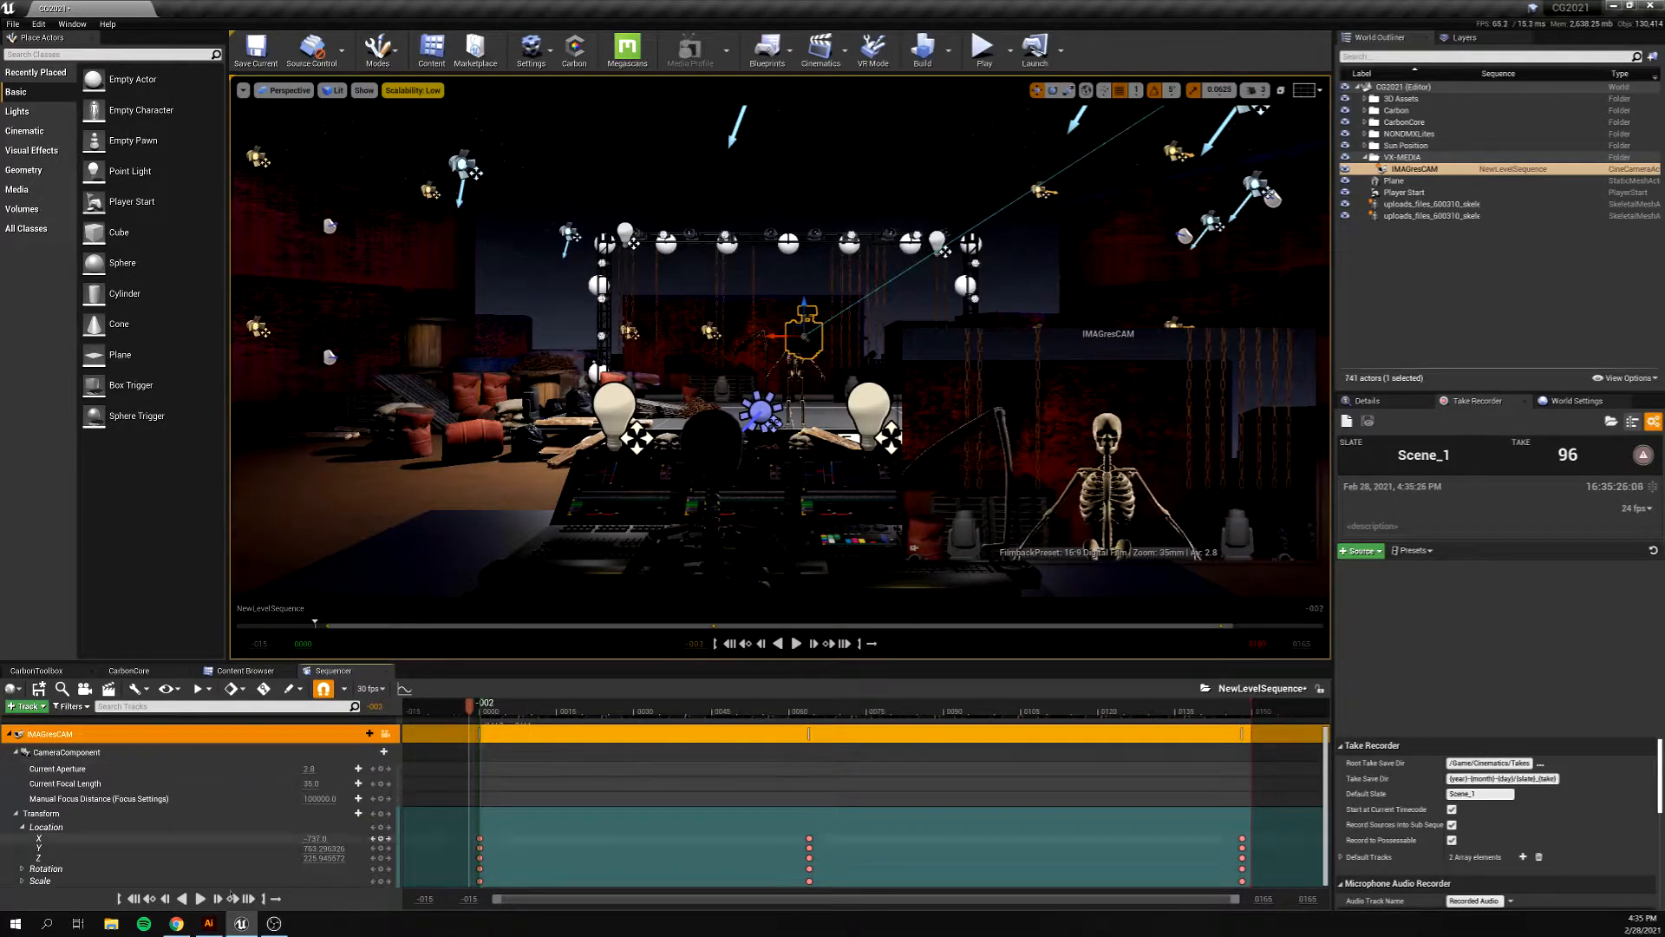
click(135, 898)
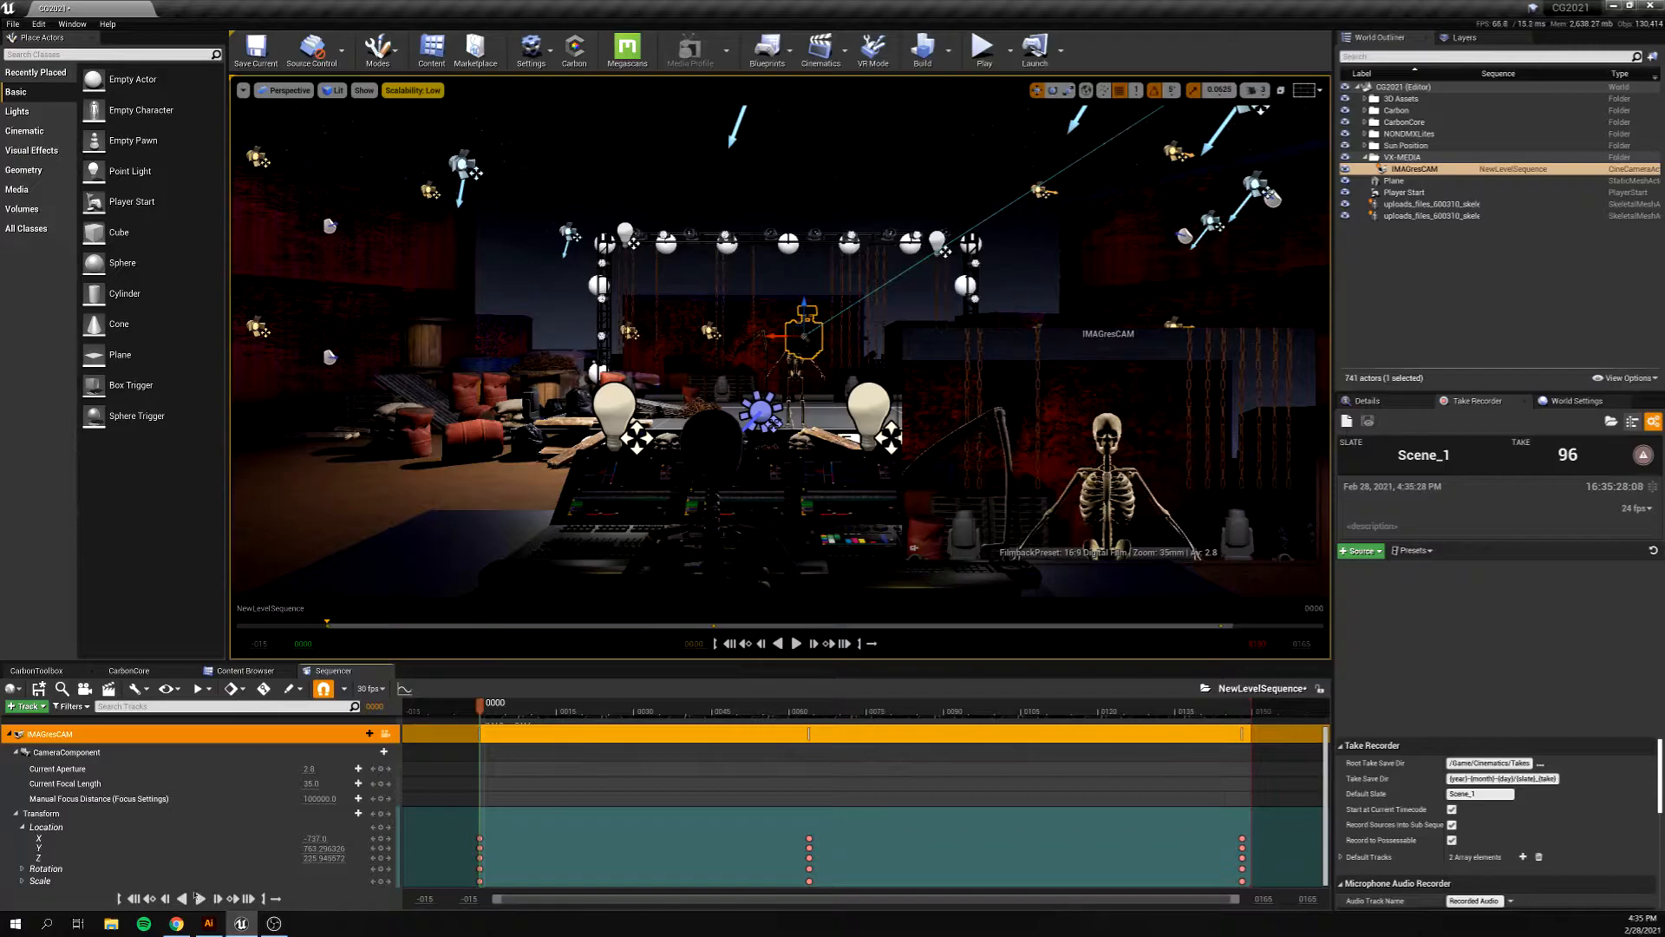
click(200, 899)
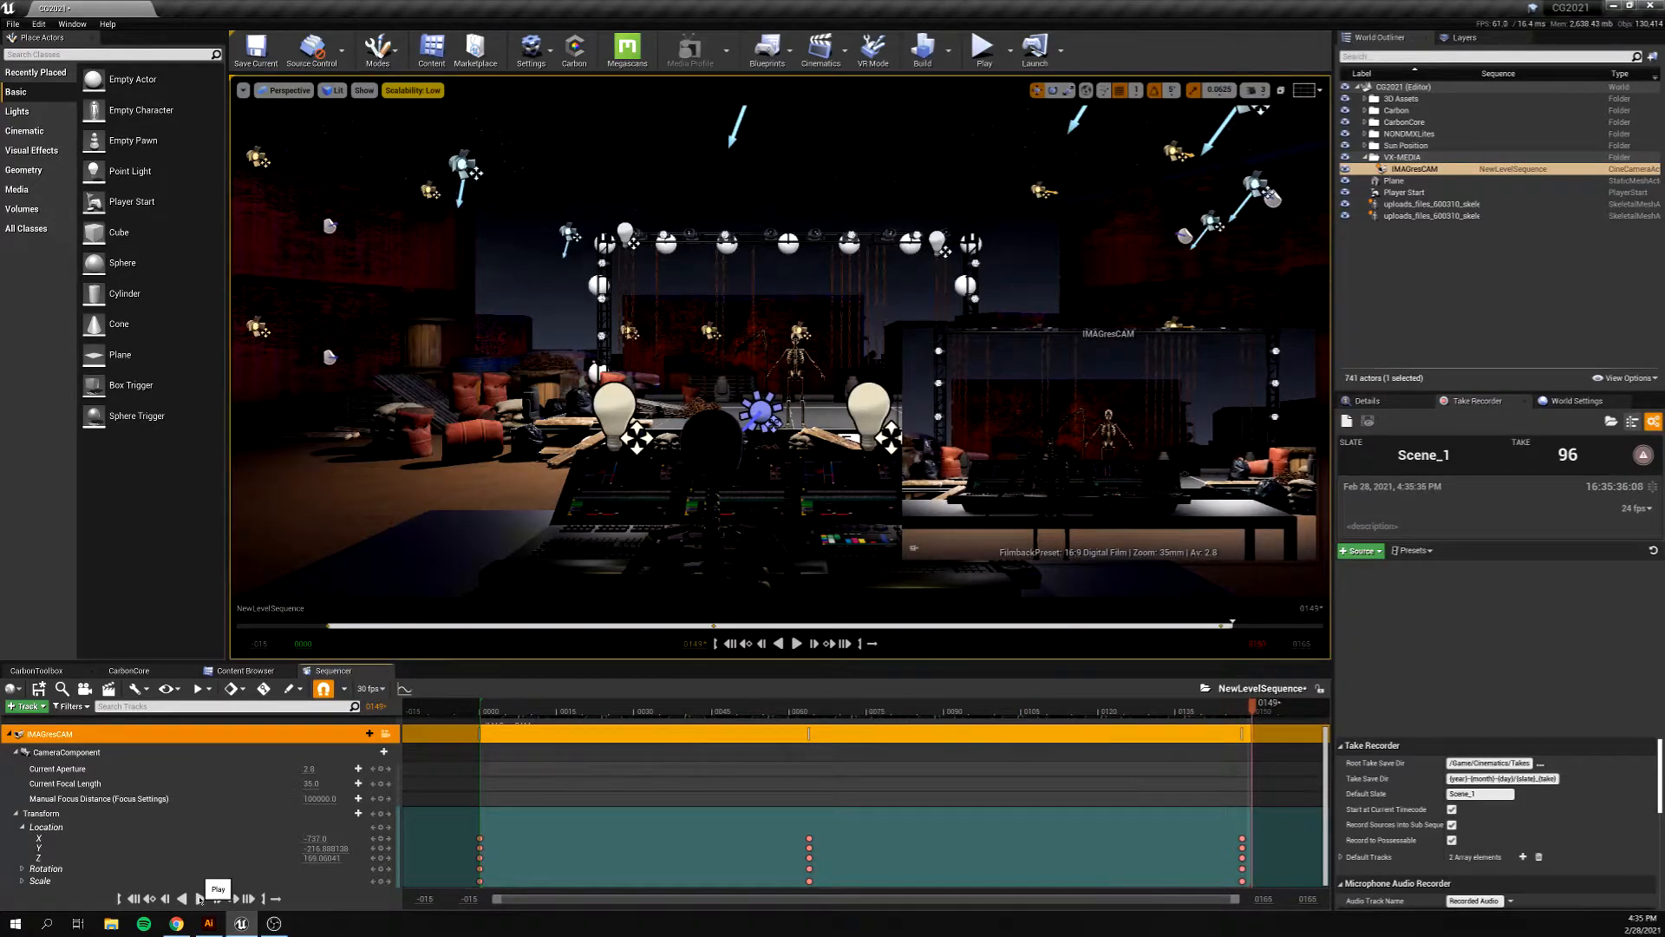
- Play the level in the viewport and toggle the Art-Net connection in CarbonCore to get live lighting data
click(260, 672)
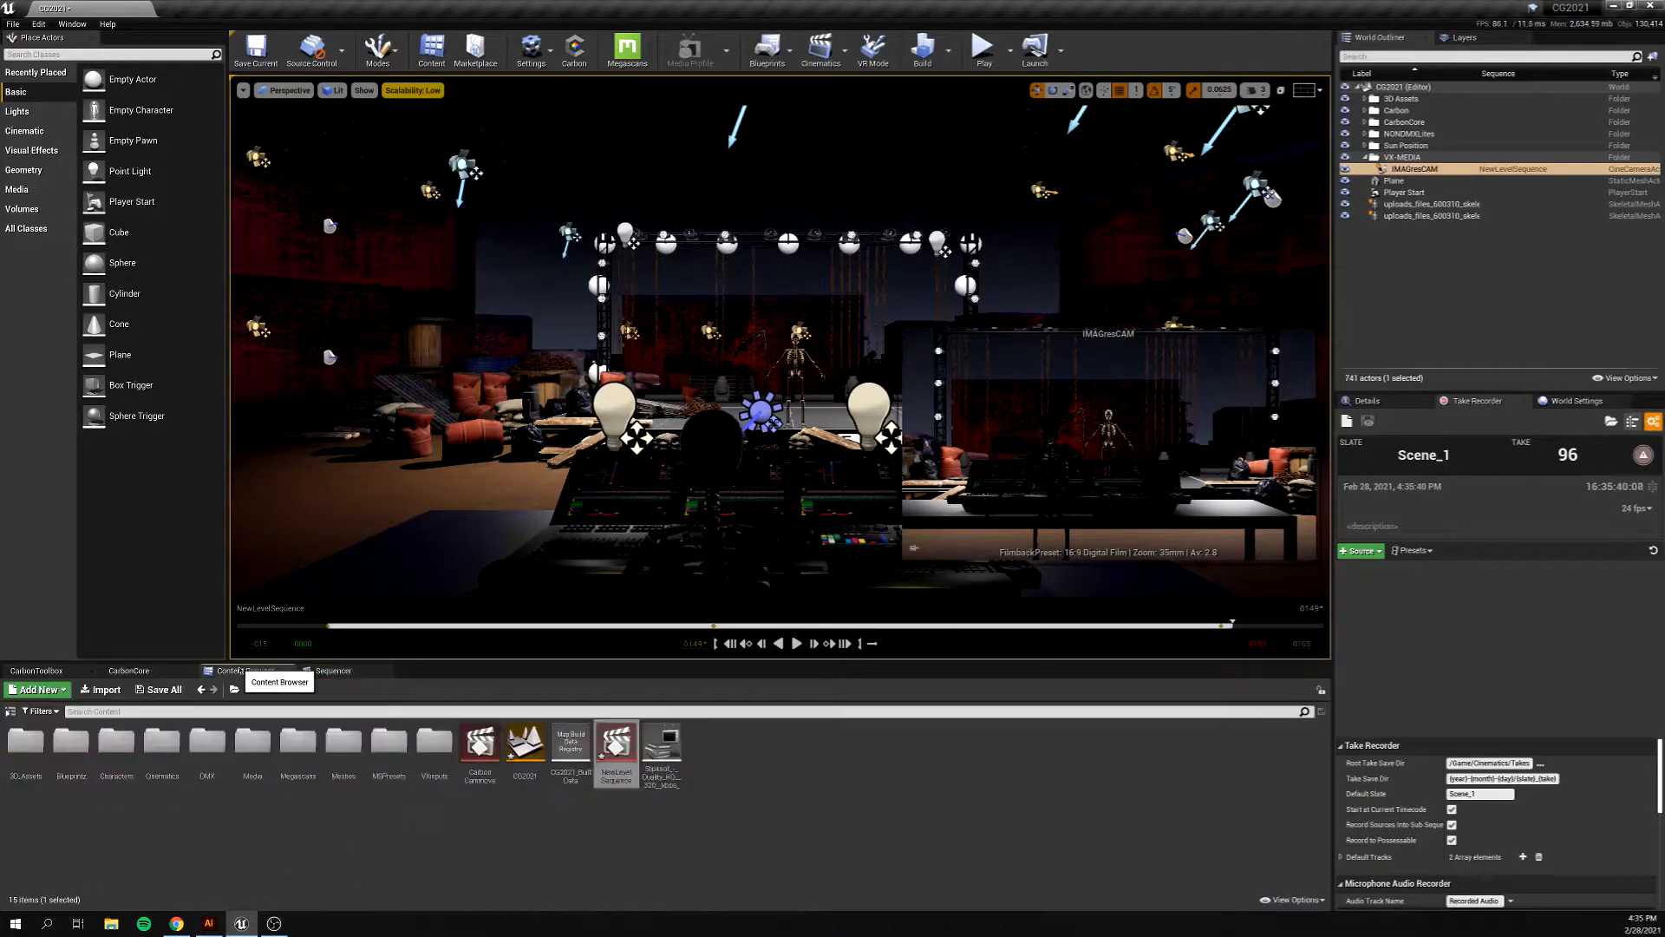
click(843, 773)
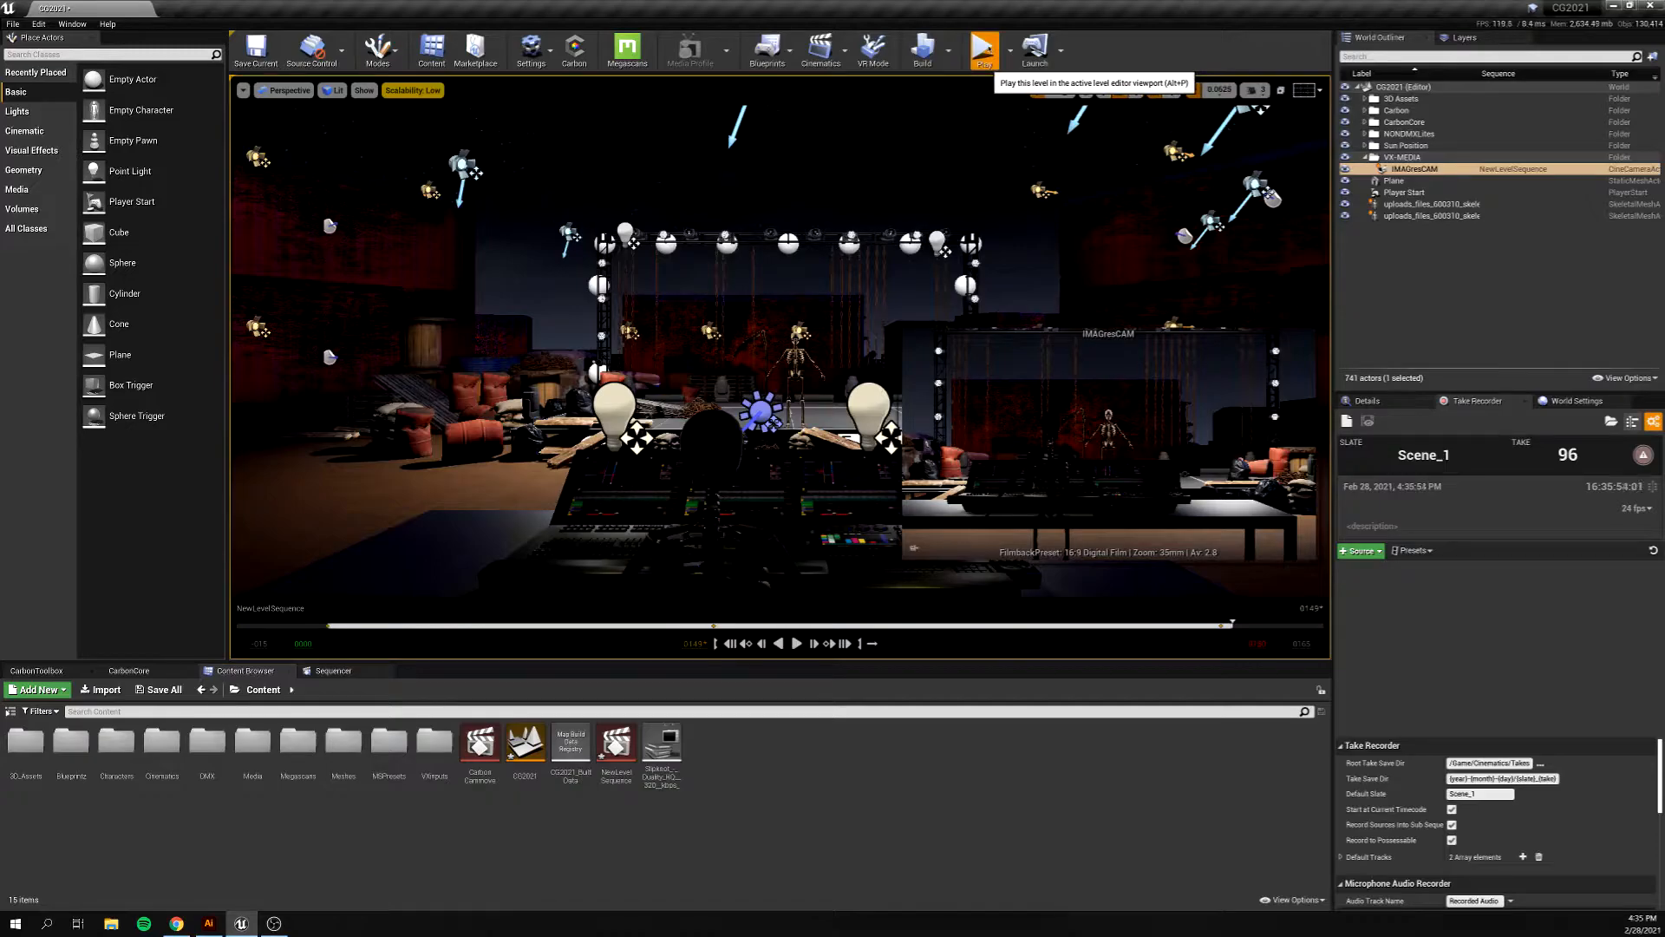
click(984, 54)
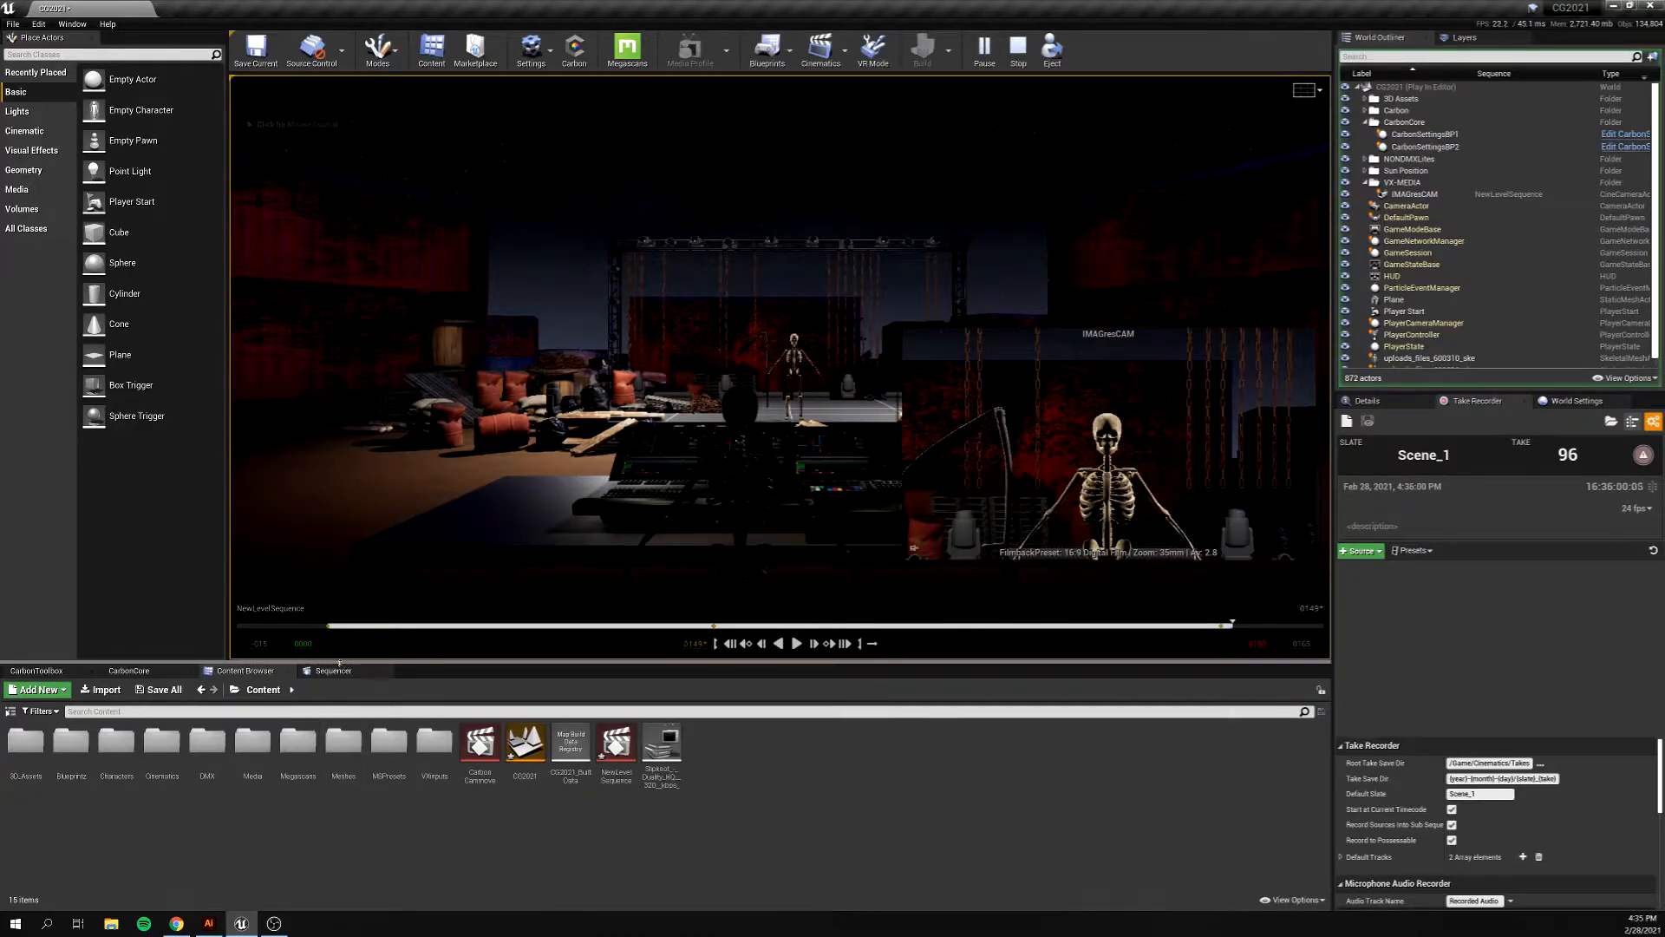
click(131, 670)
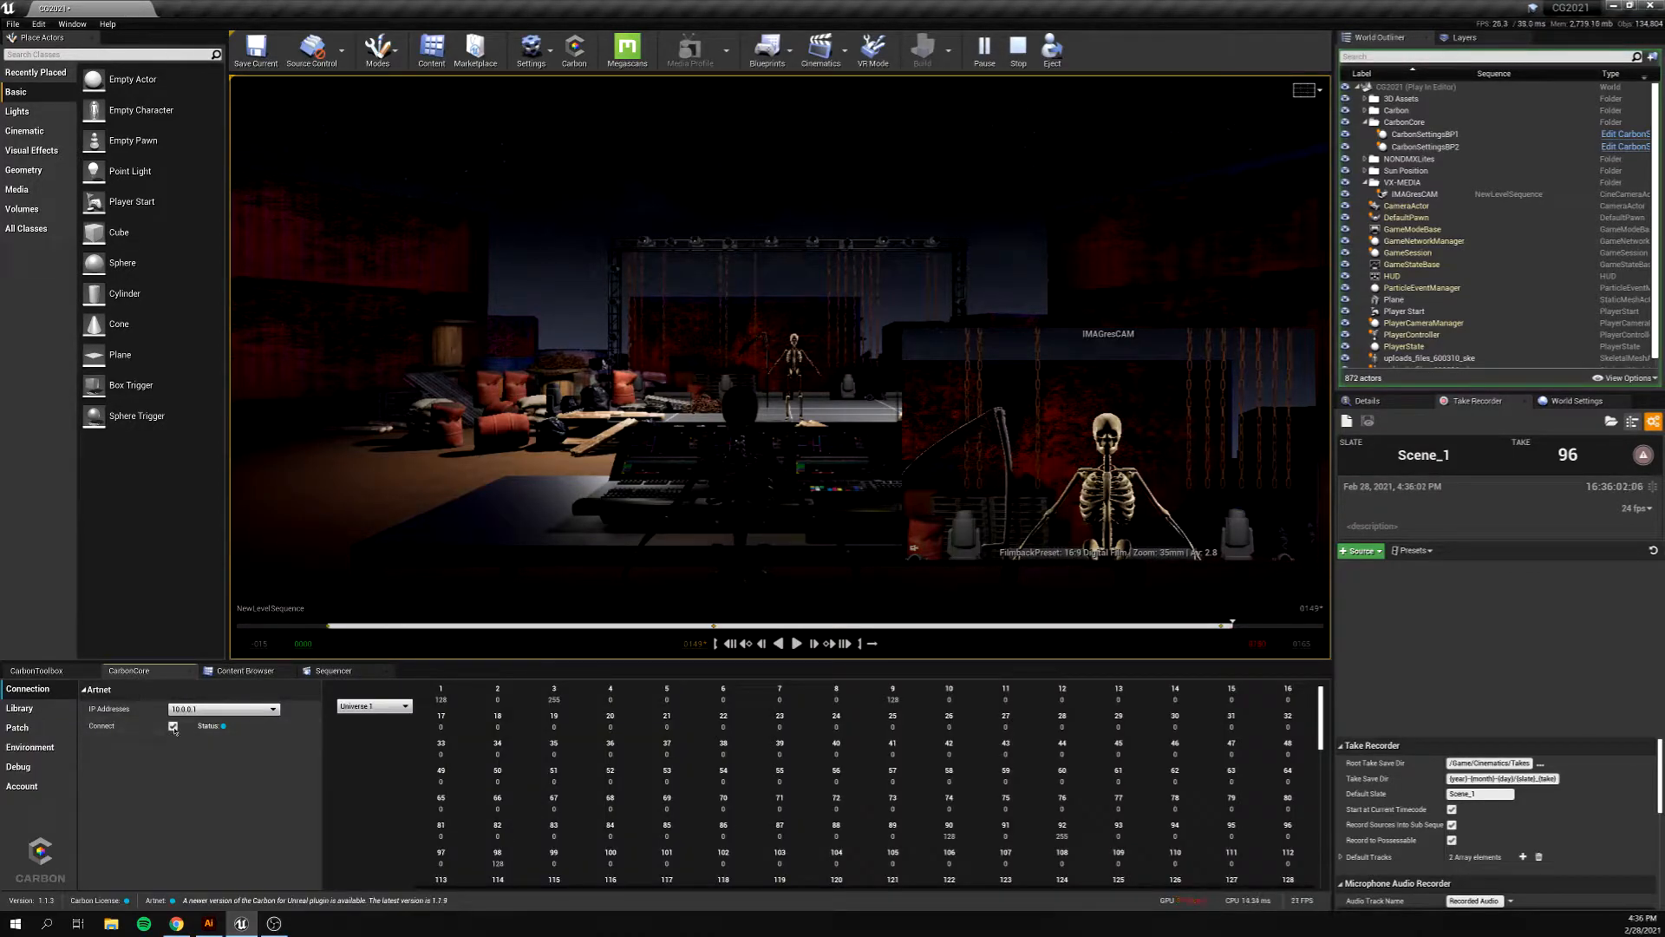
click(173, 726)
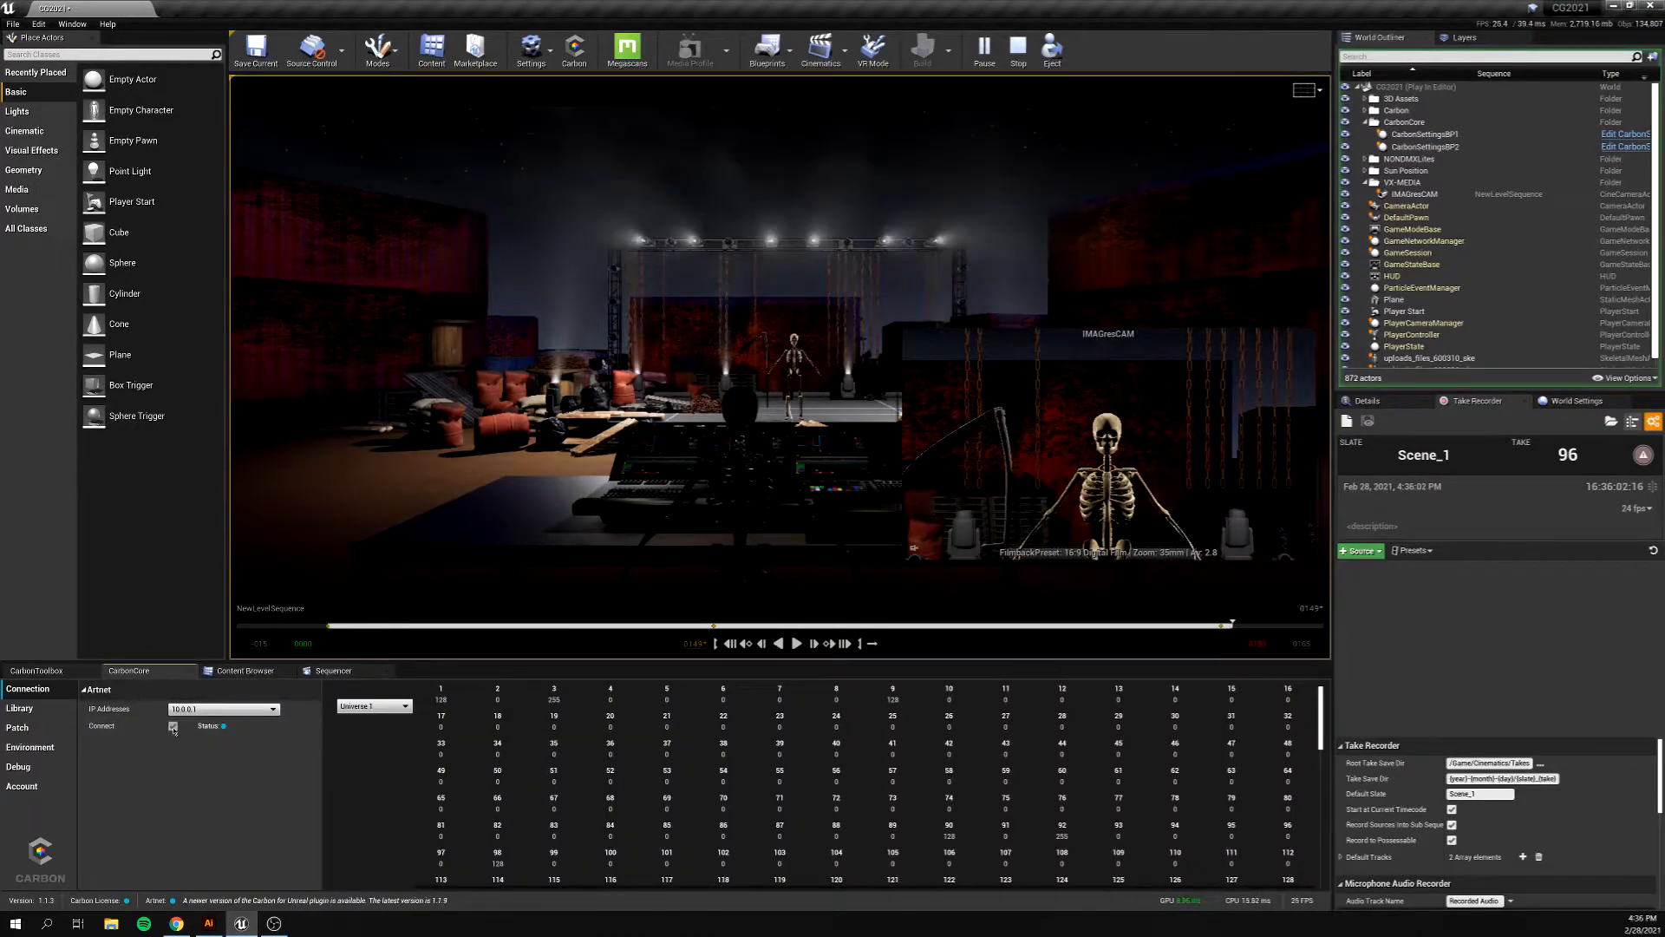
click(1413, 91)
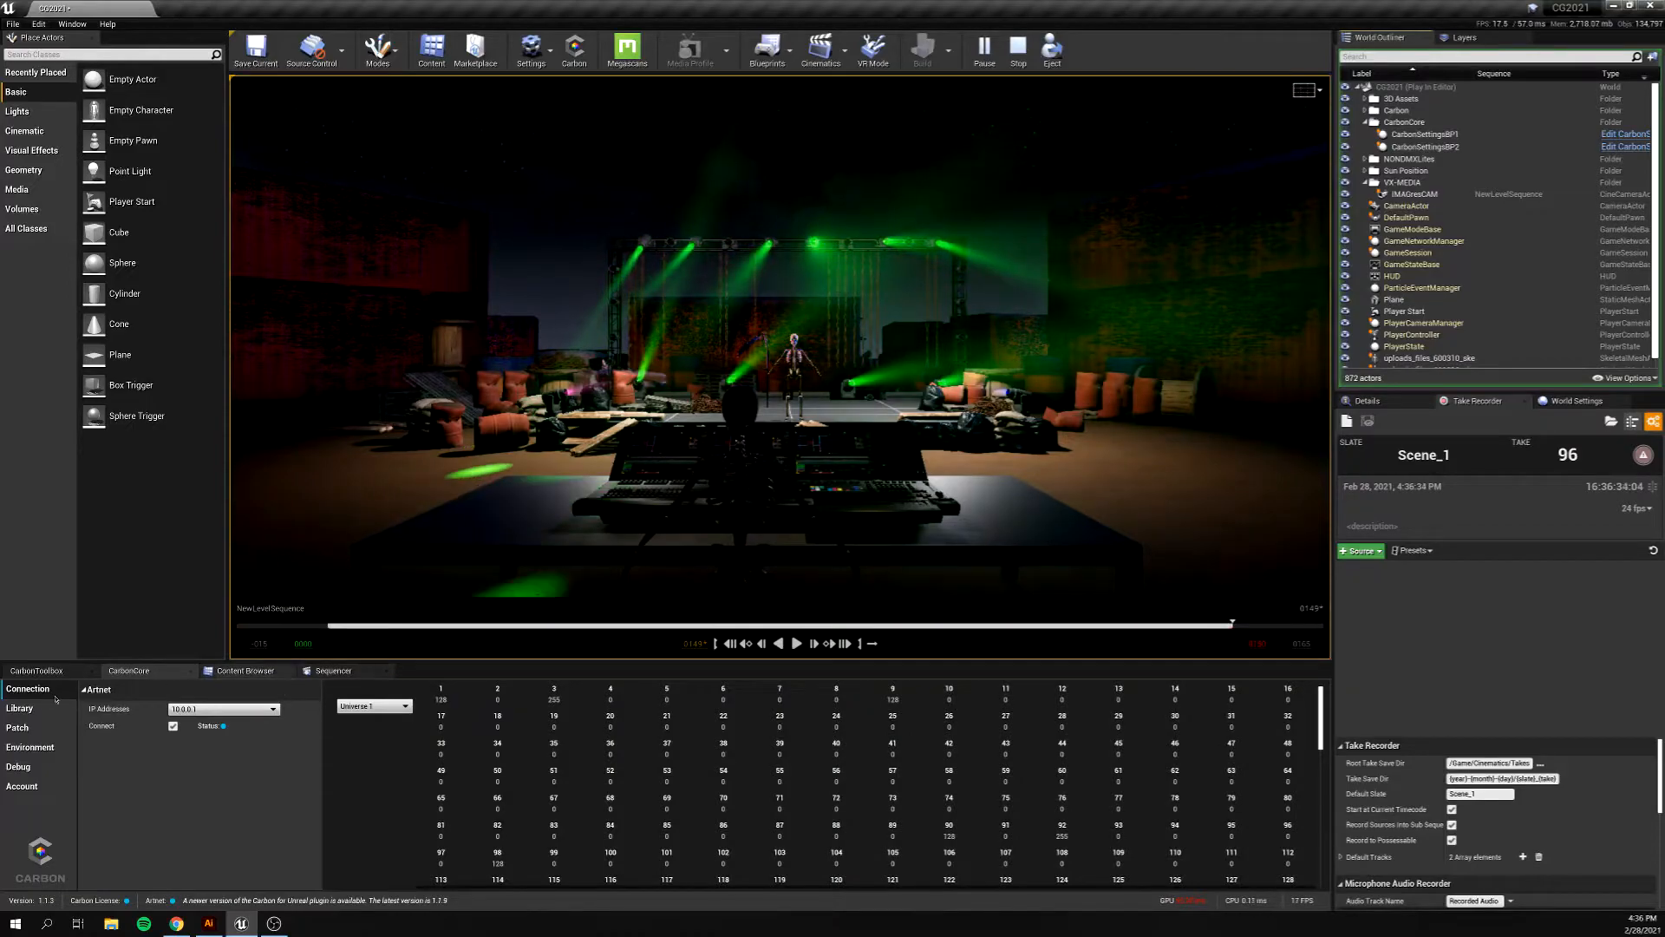
- Show the SpecialFX category of the Carbon library and stop the play session
click(22, 727)
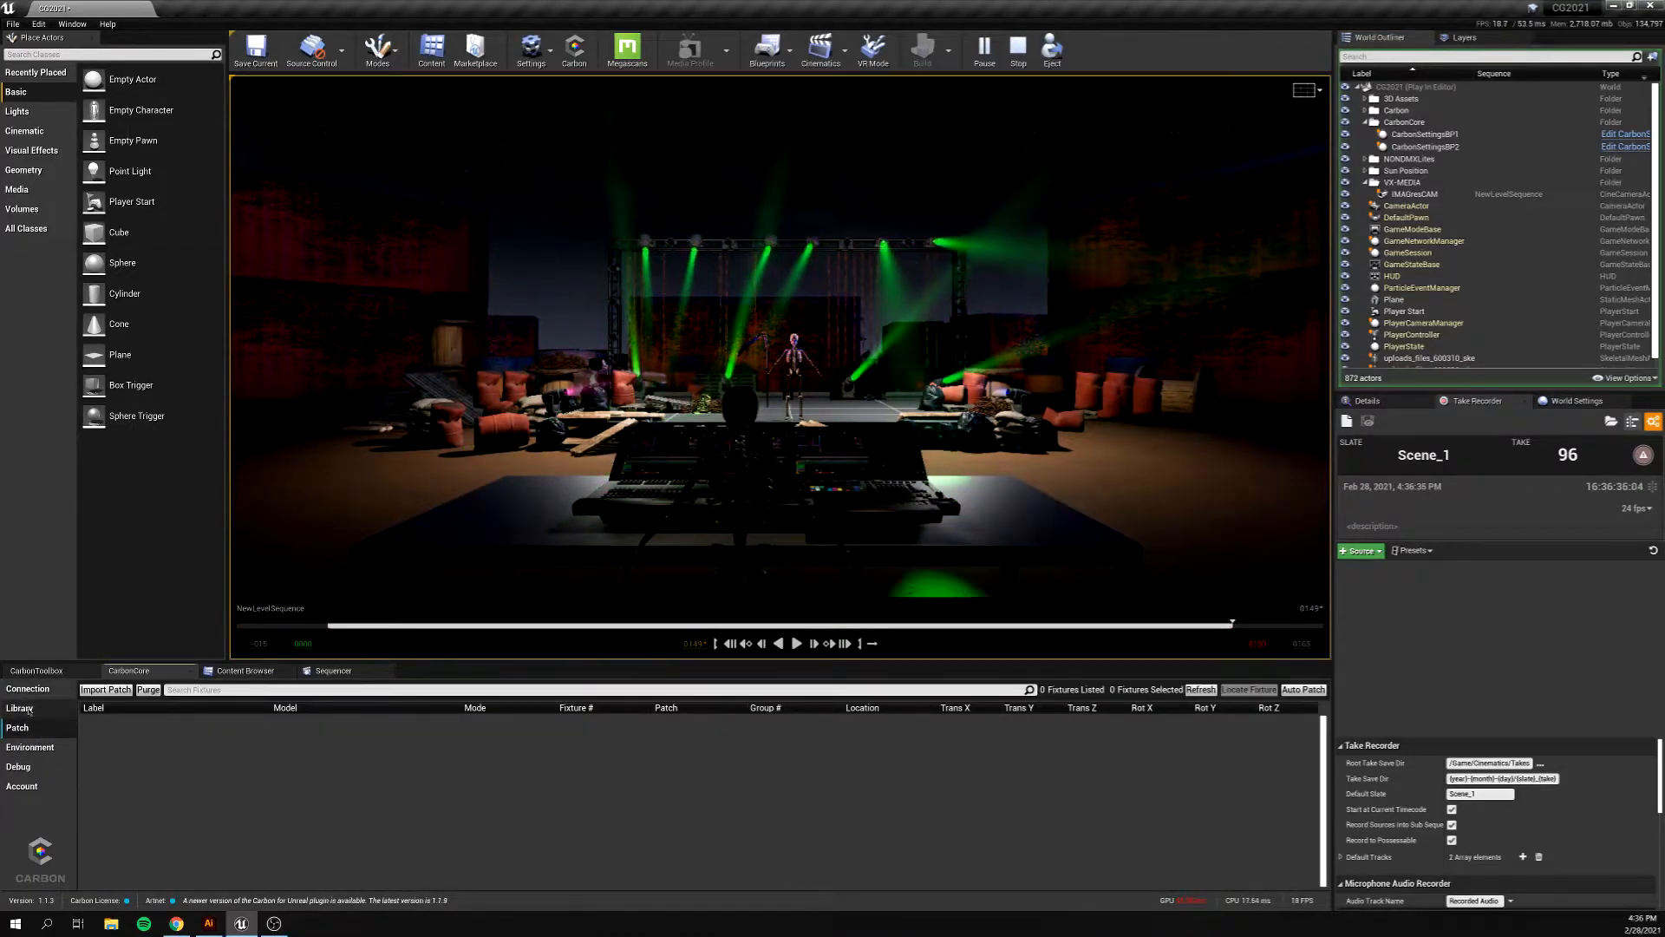
click(19, 708)
click(156, 784)
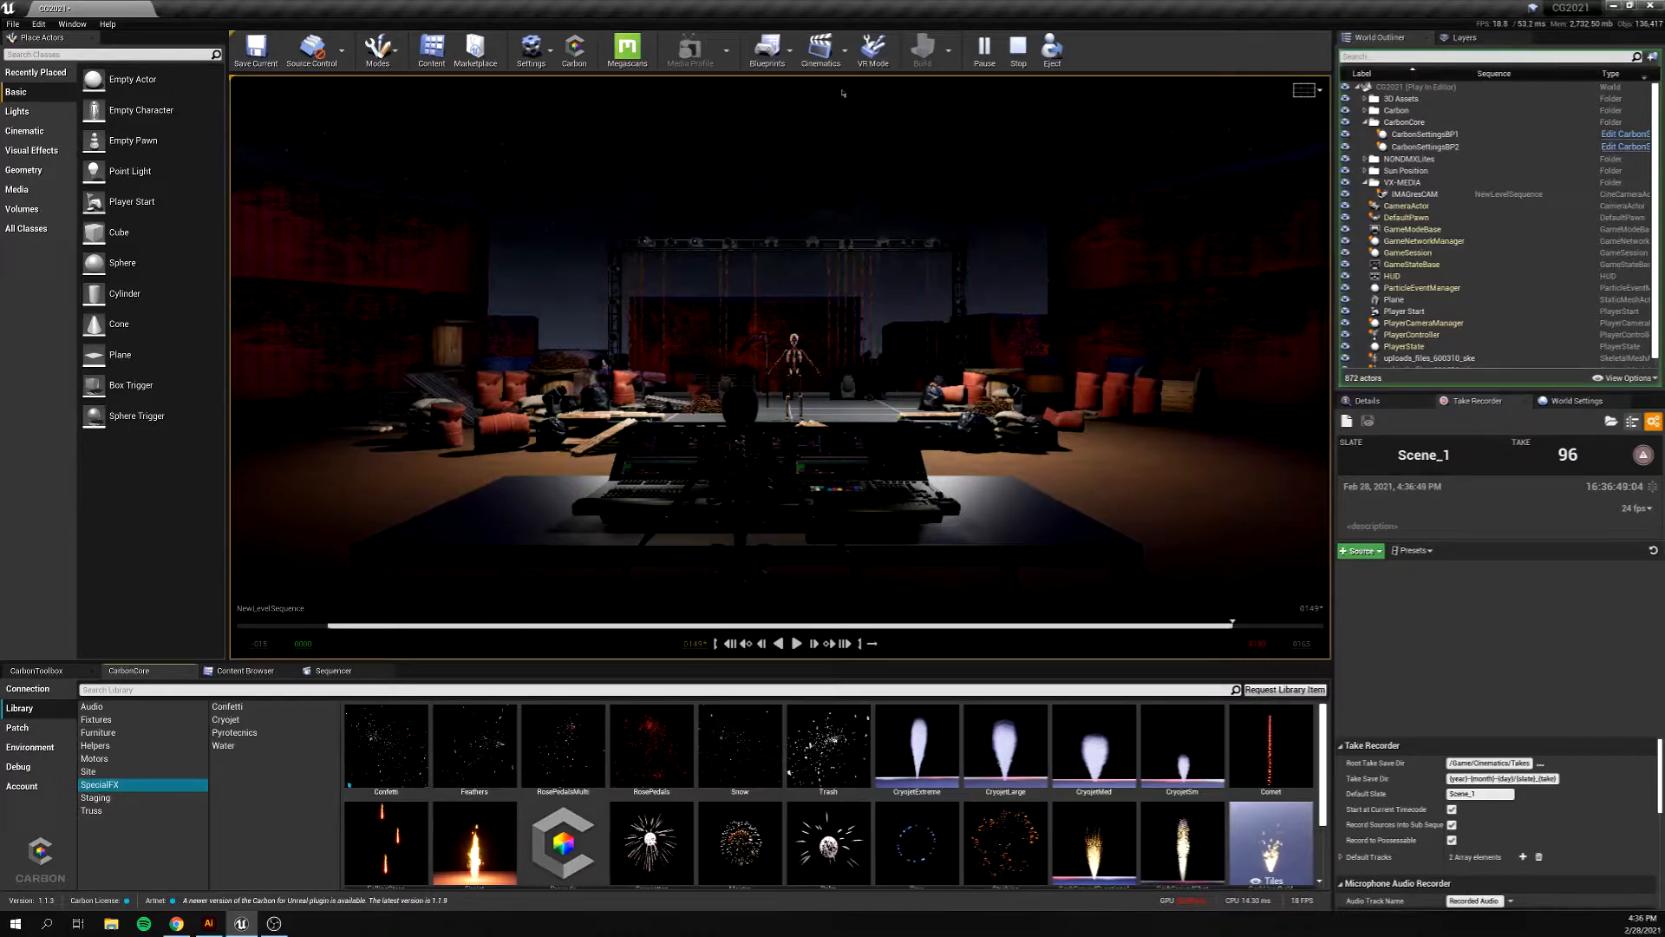
click(1016, 48)
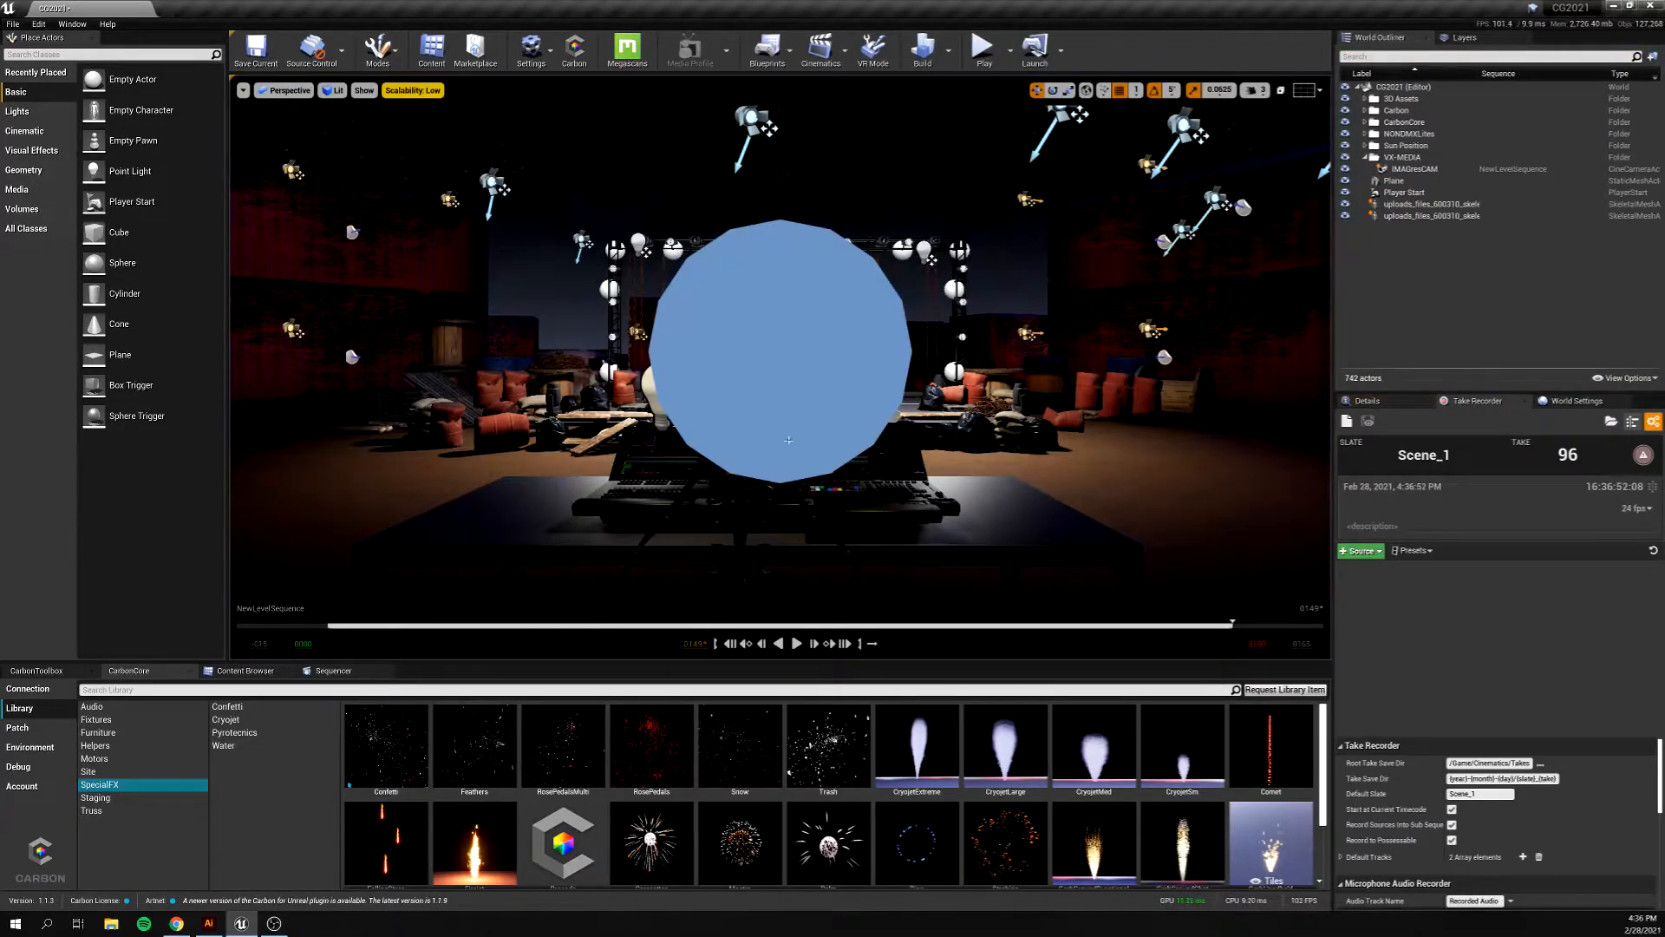
scroll(781, 432, up, 5)
scroll(780, 432, up, 1)
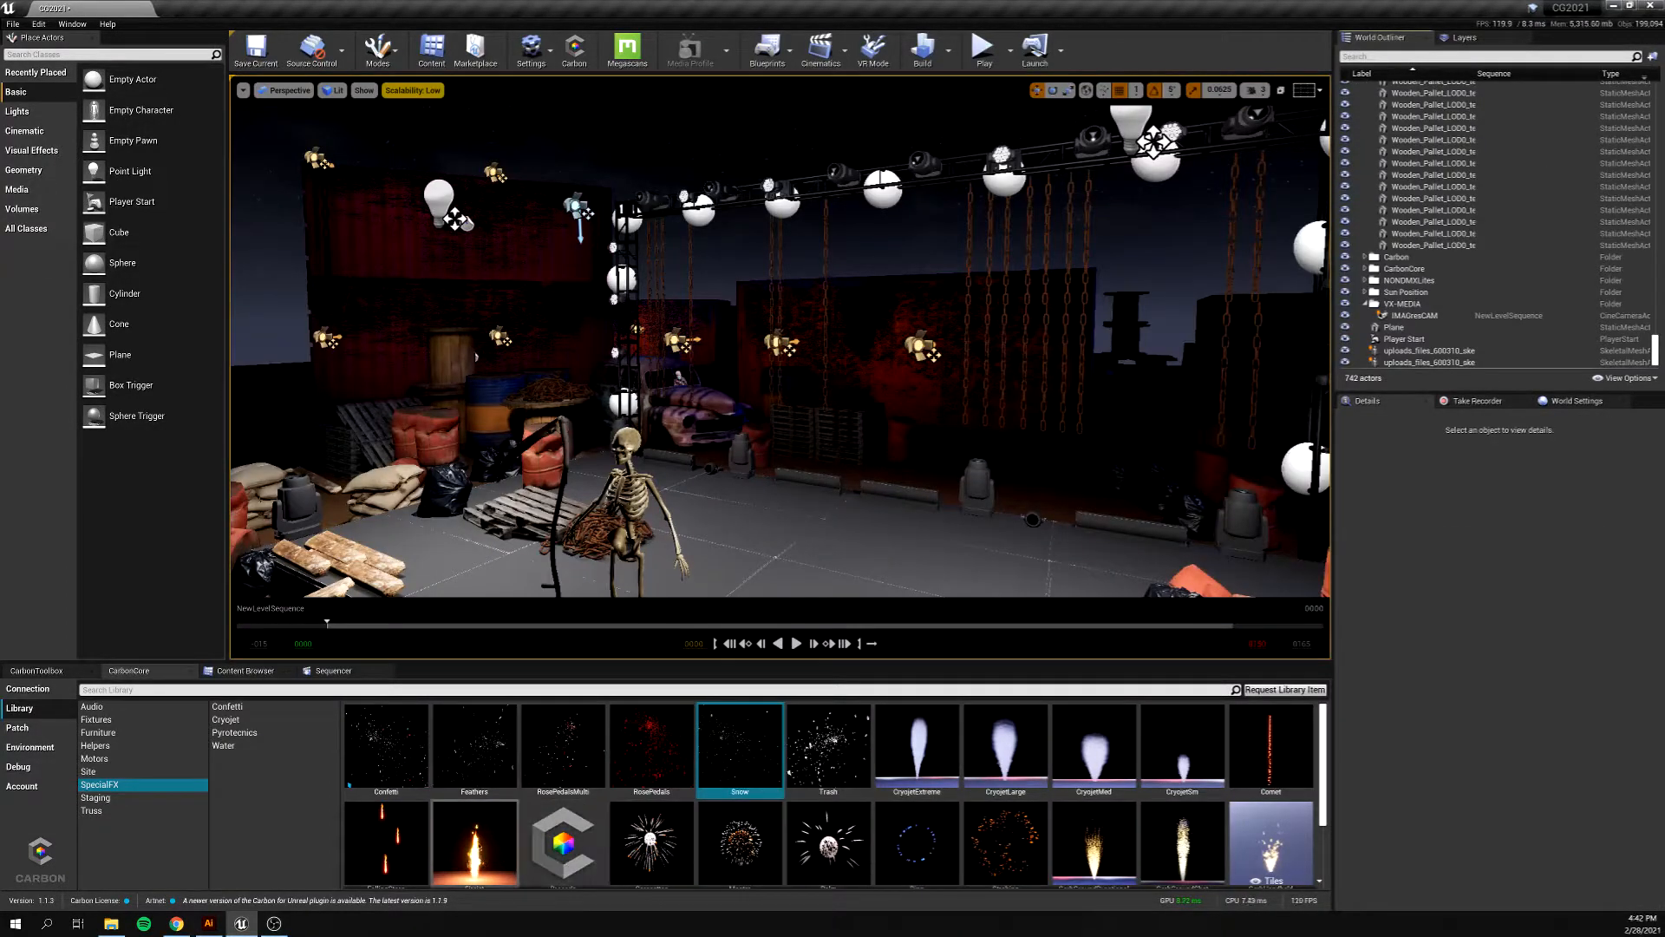
- Insert the Firejet effect from the SpecialFX library into the scene and move it to about X -601, Y 1080, Z 140
right_click(486, 830)
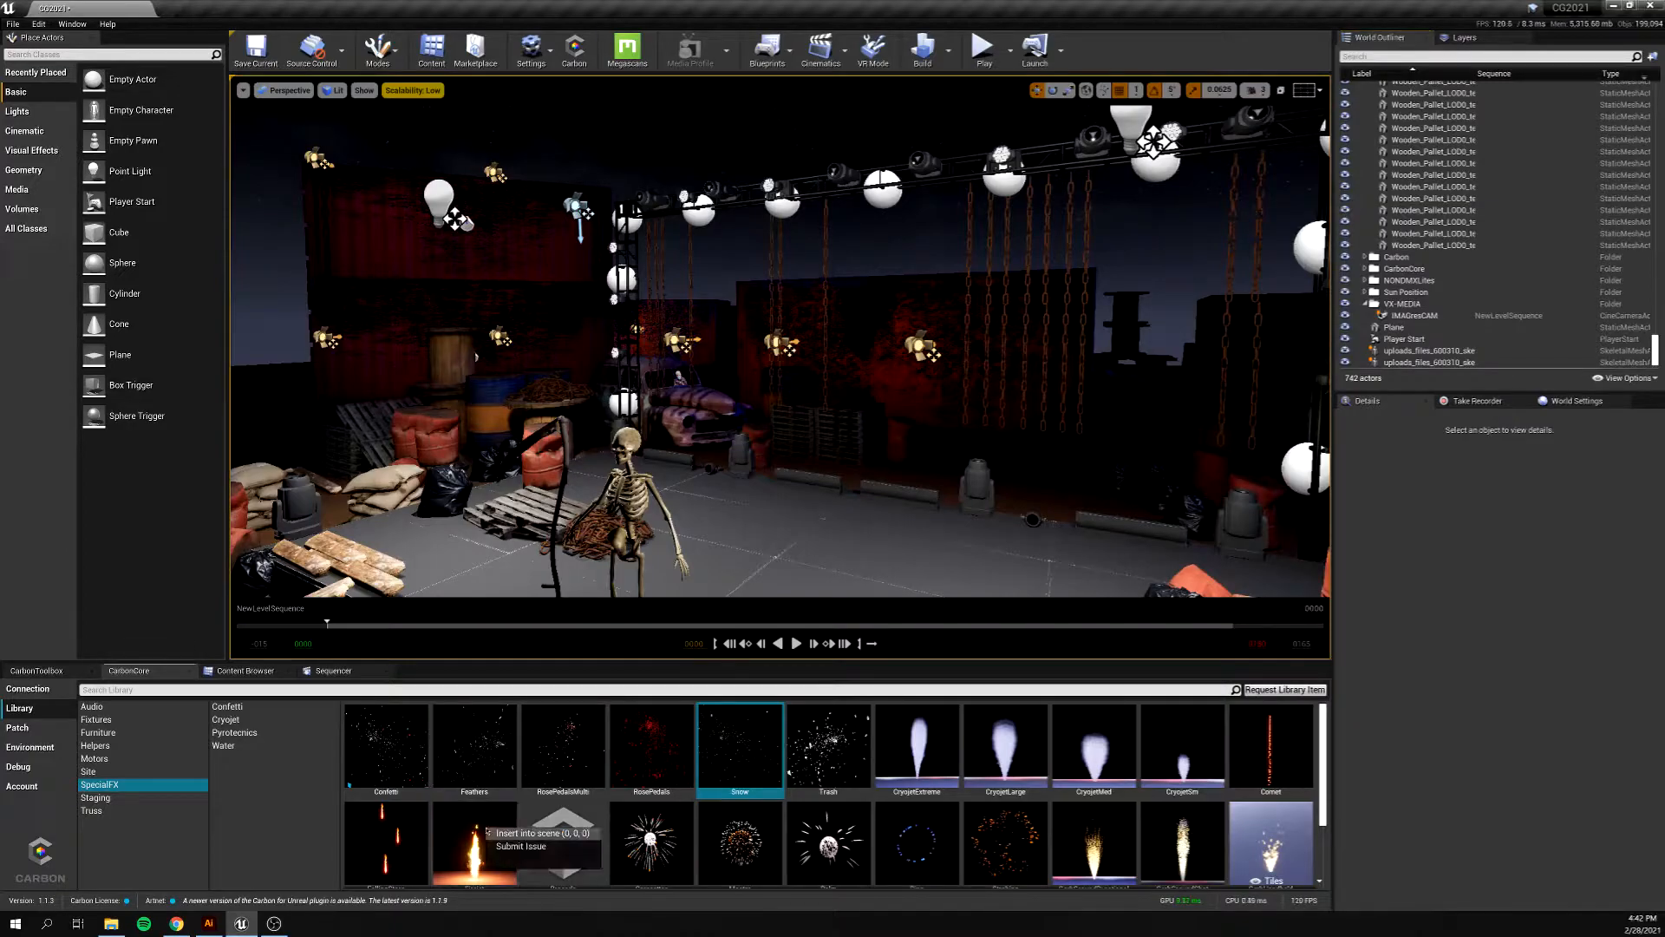
click(533, 833)
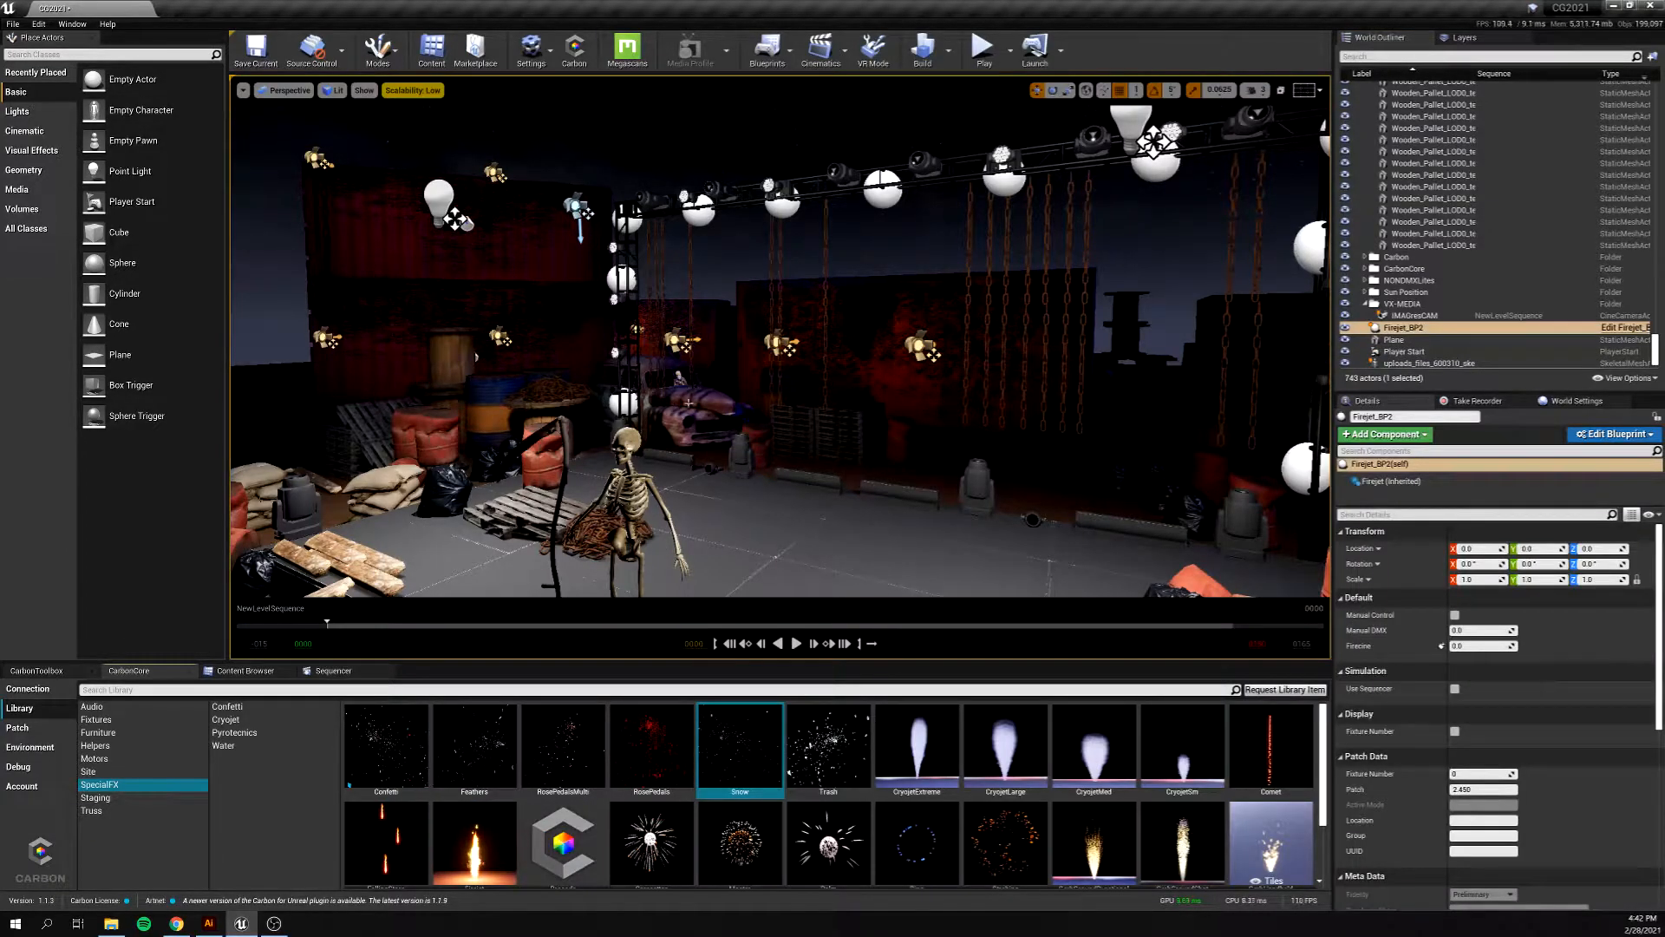
double_click(1403, 327)
scroll(497, 429, down, 5)
drag(409, 420, 766, 375)
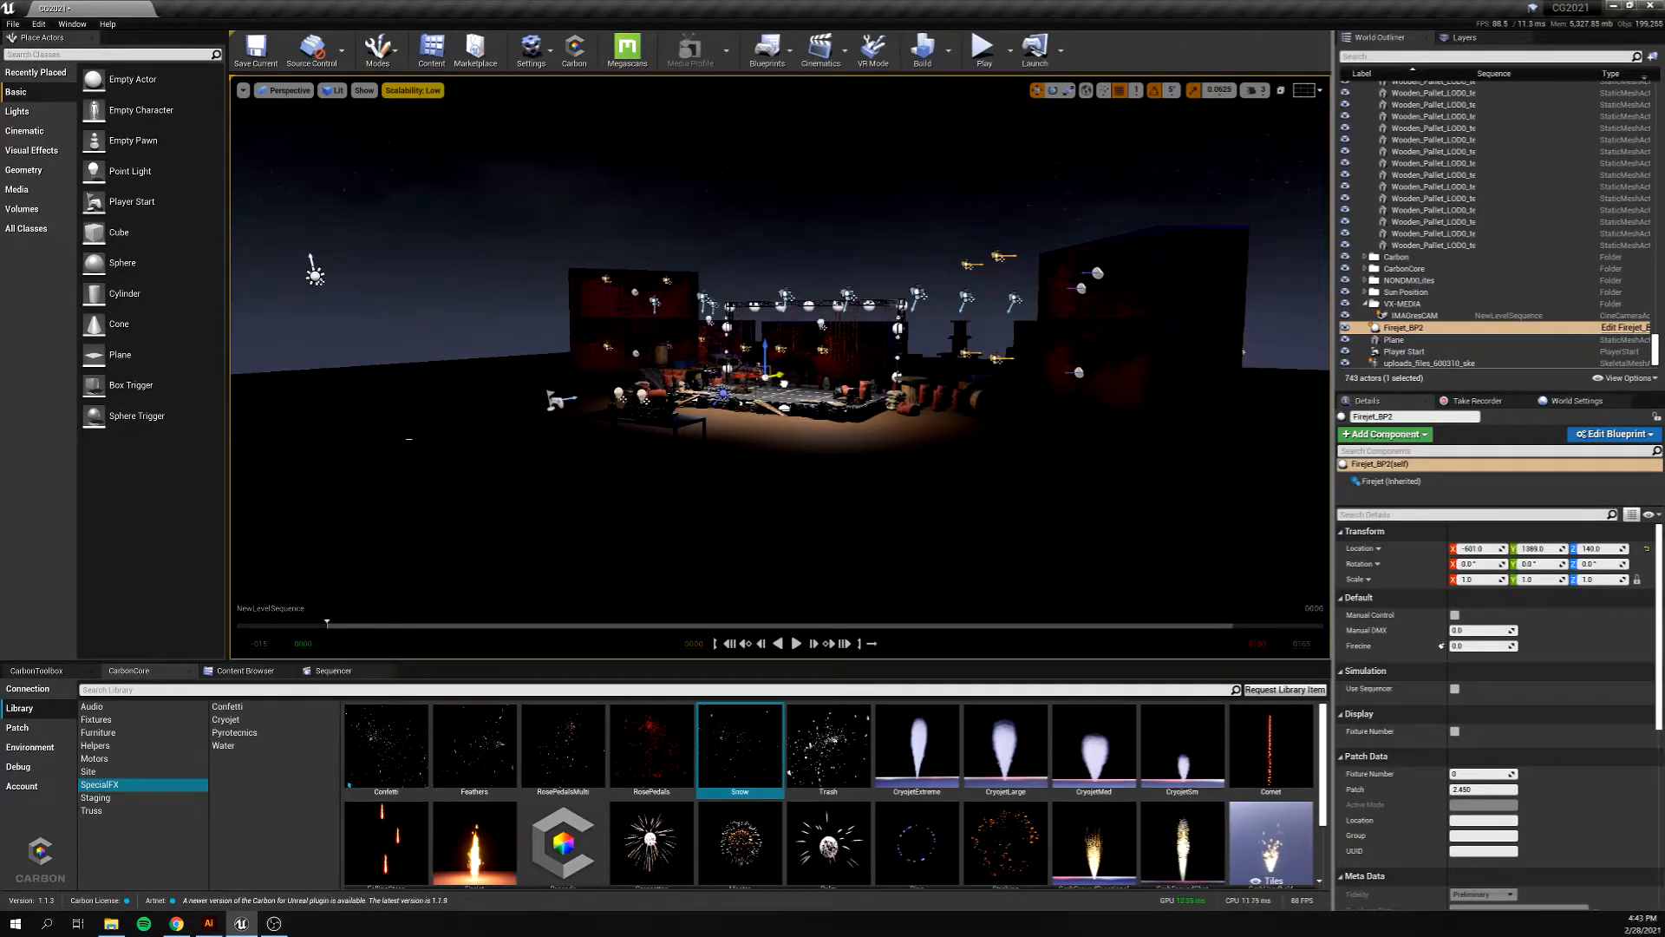
- Reselect Firejet_BP2 and move it across the stage to about X -604, Y 873
click(759, 368)
key(f)
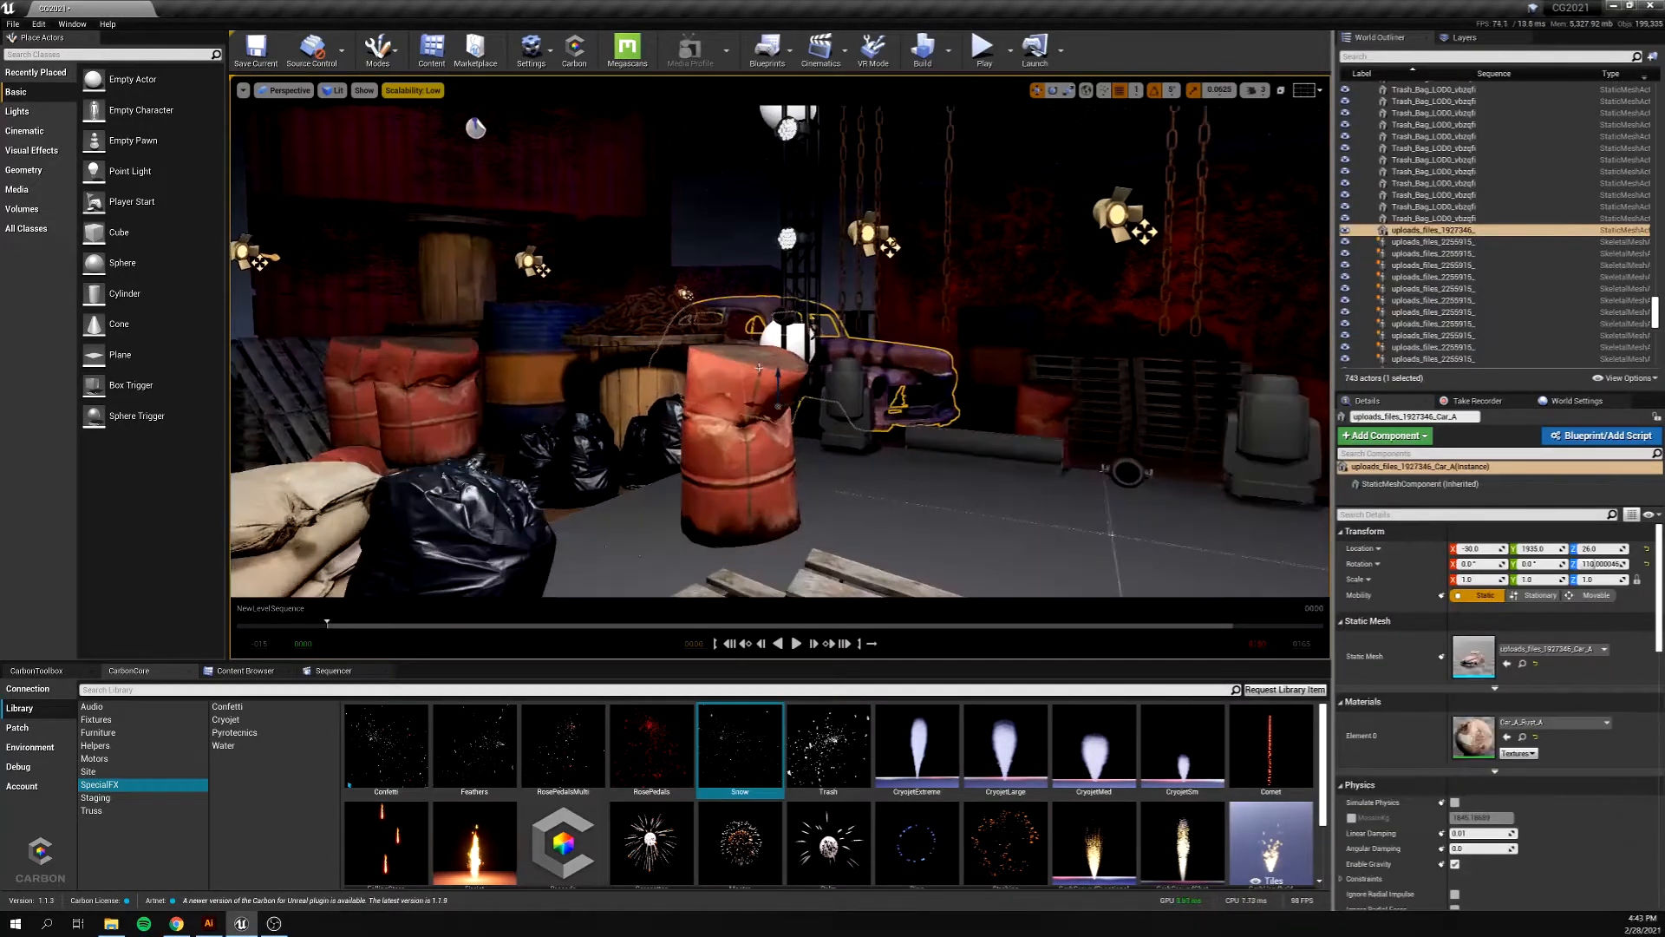
scroll(834, 419, down, 10)
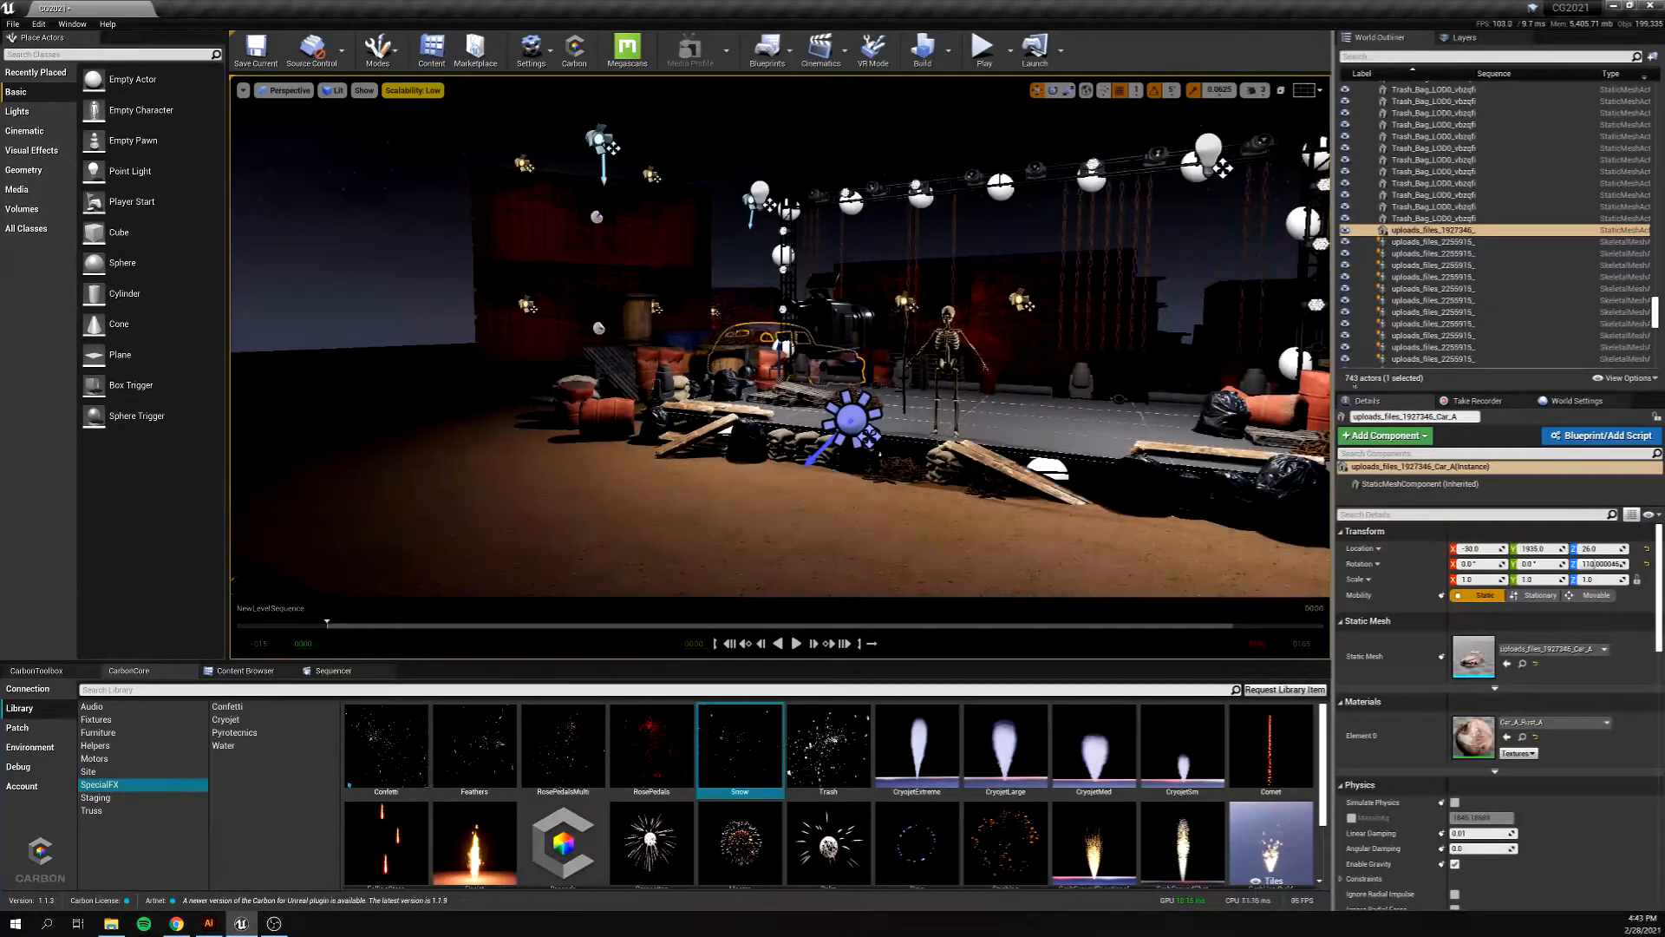
scroll(1452, 361, down, 10)
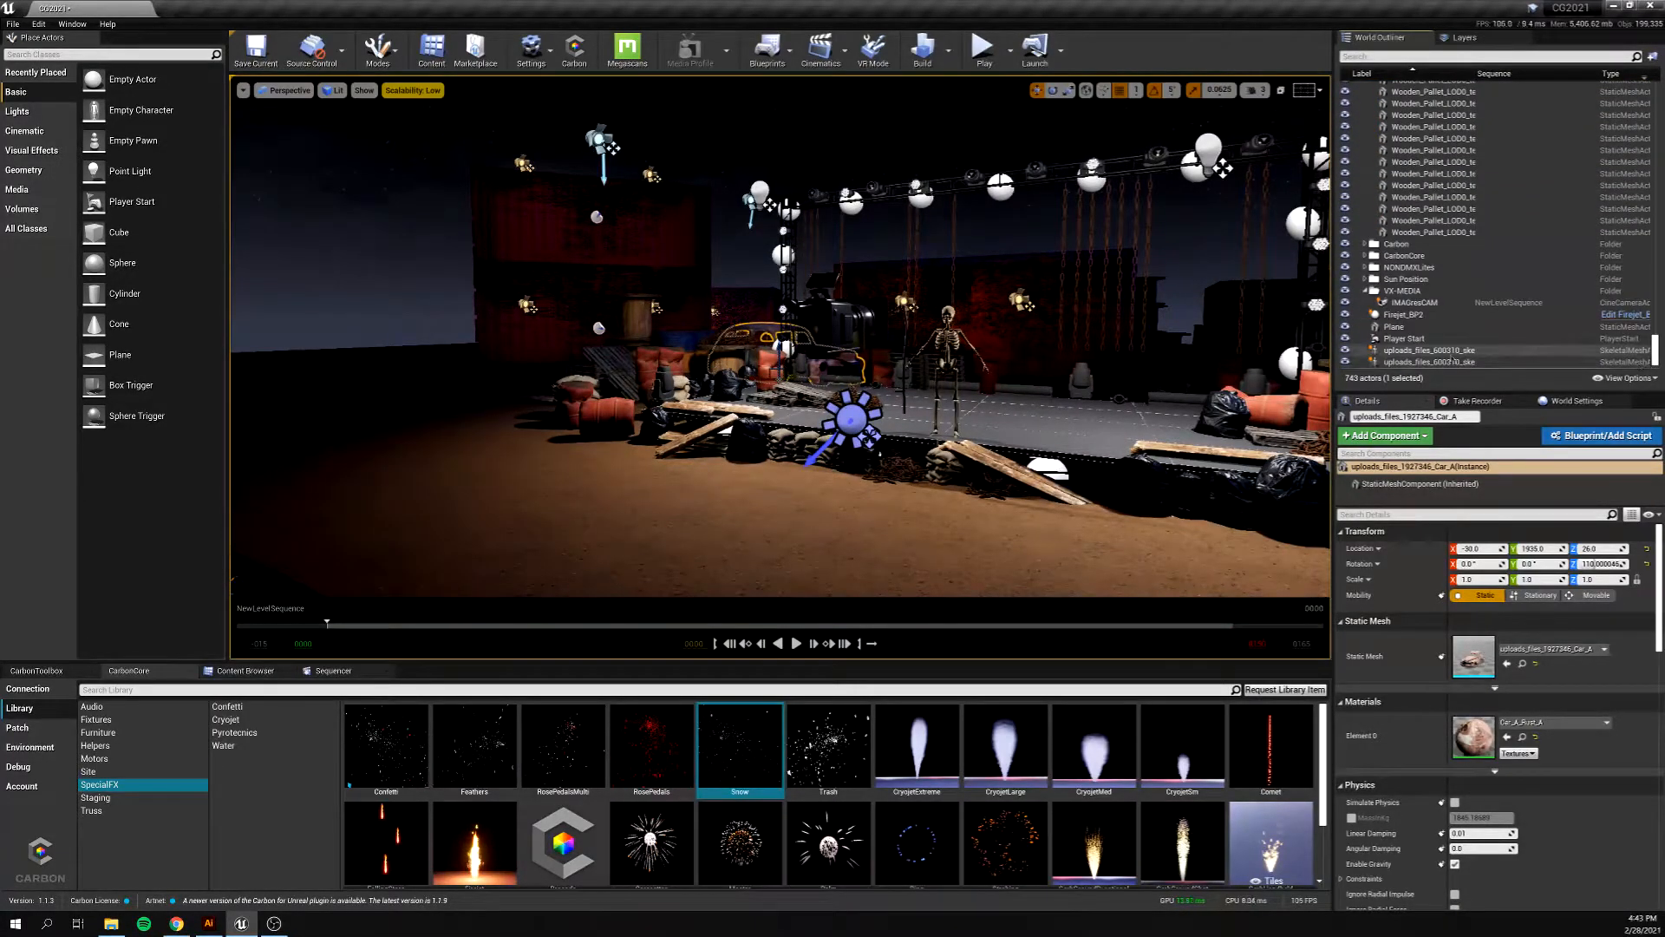
click(1403, 314)
drag(893, 367, 982, 428)
right_drag(982, 429, 664, 495)
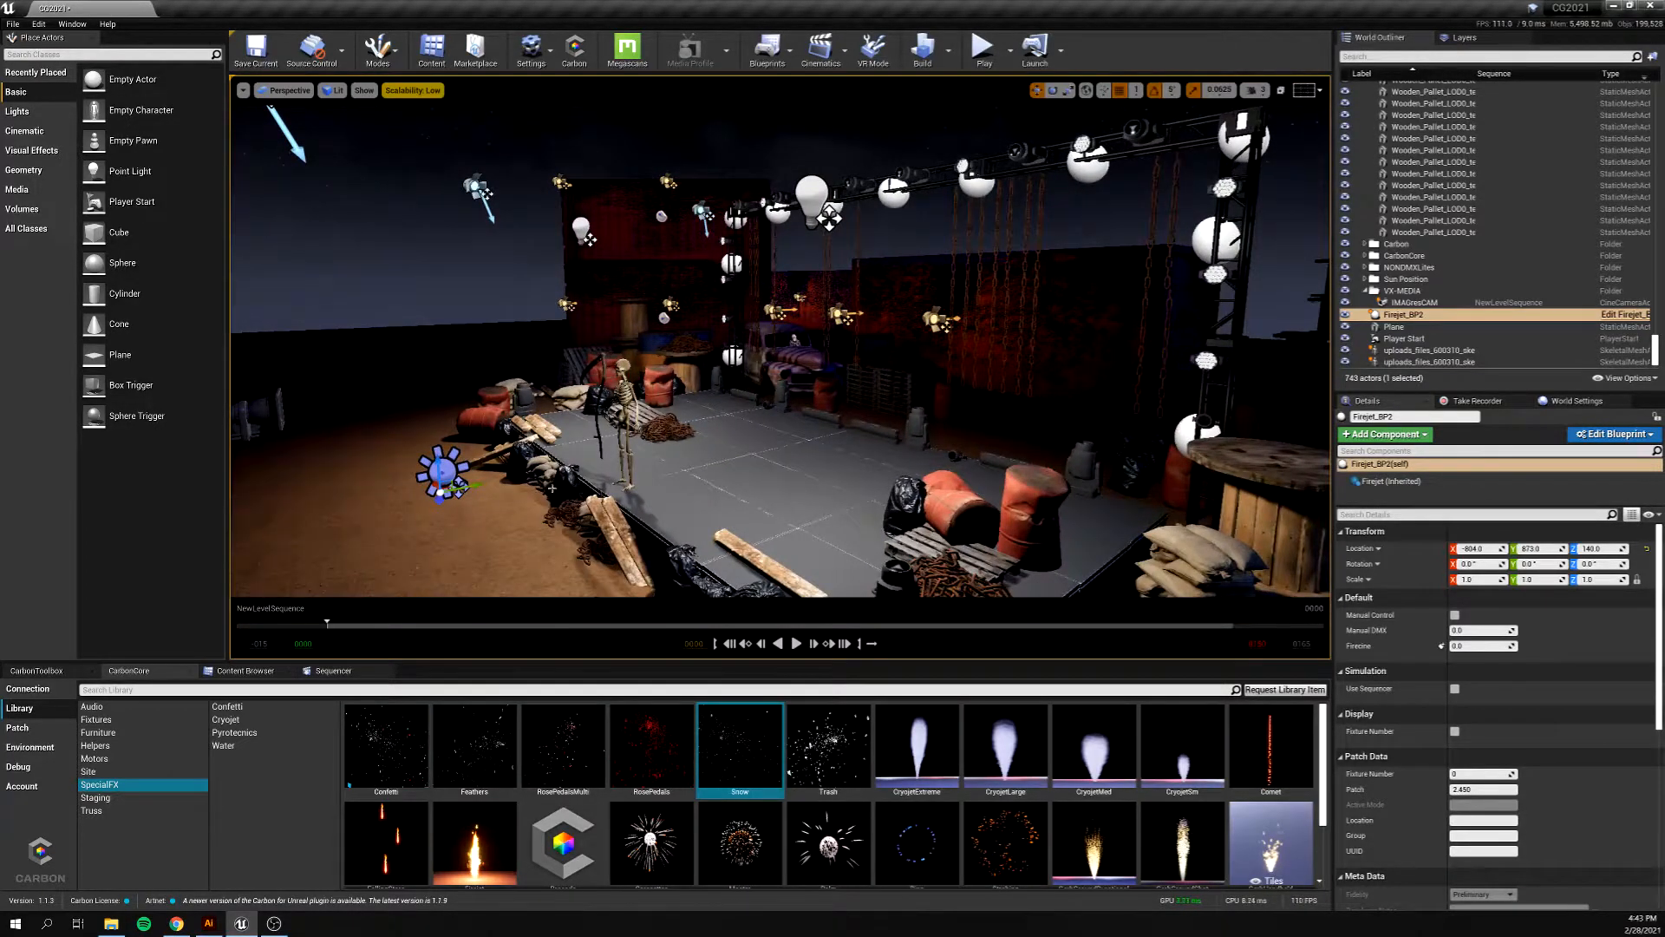
- Move the fire jet to about X -924, Y 954 on the stage, set its patch to 2.451 and clear the selection
scroll(553, 486, down, 5)
scroll(554, 486, up, 4)
scroll(553, 483, up, 5)
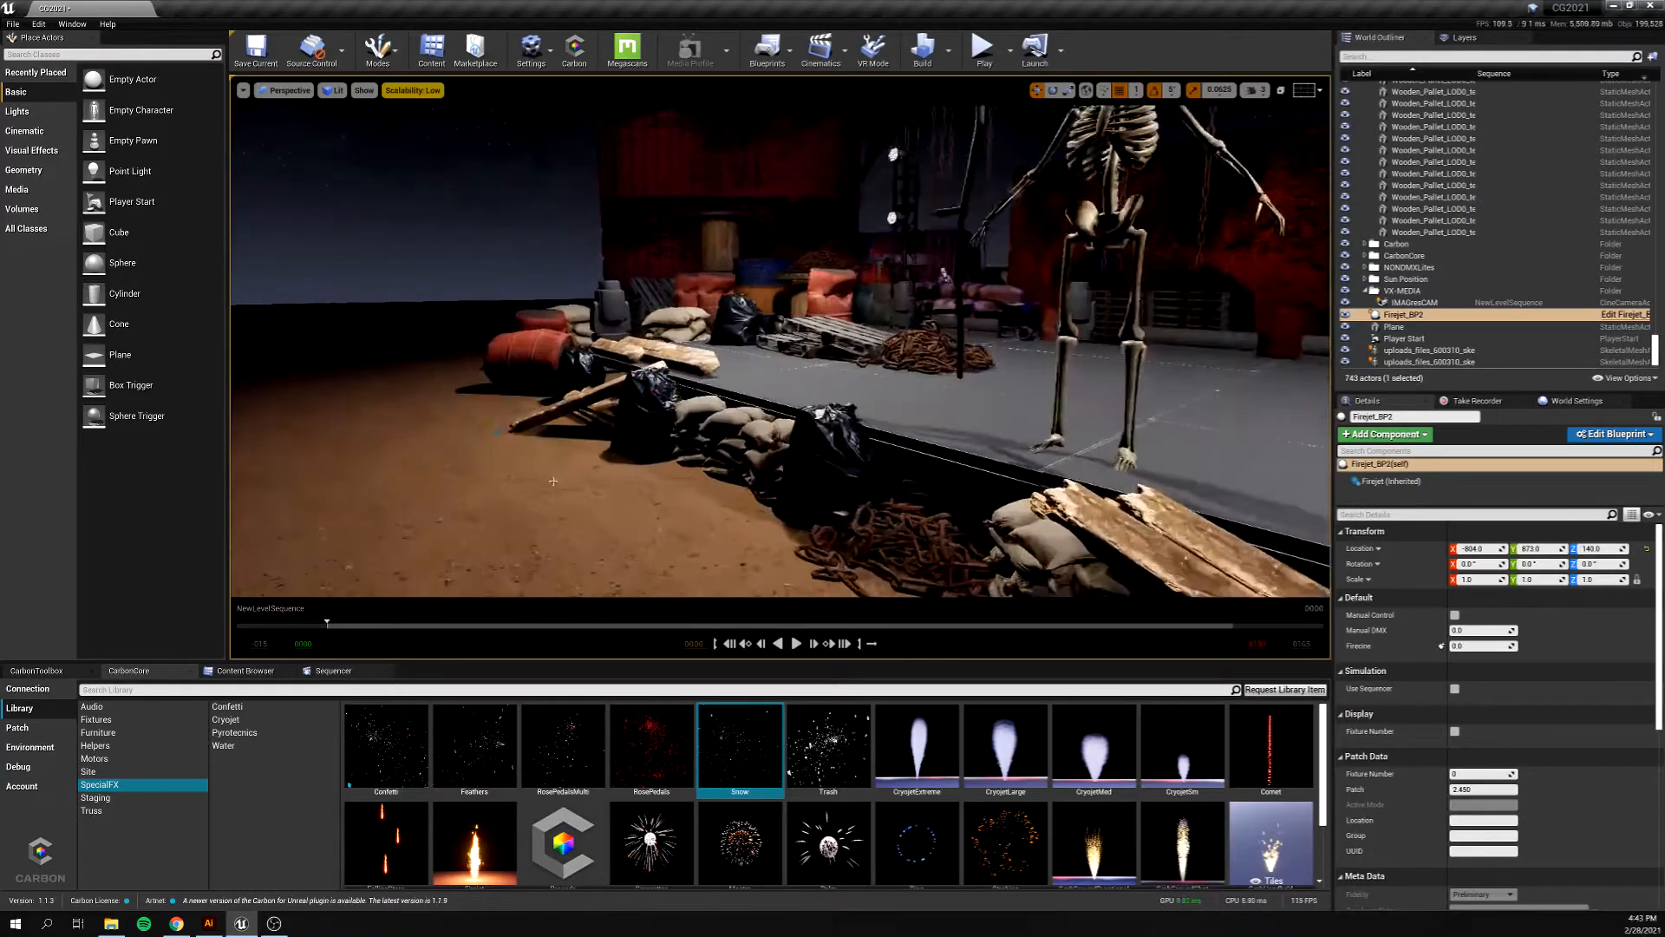
key(g)
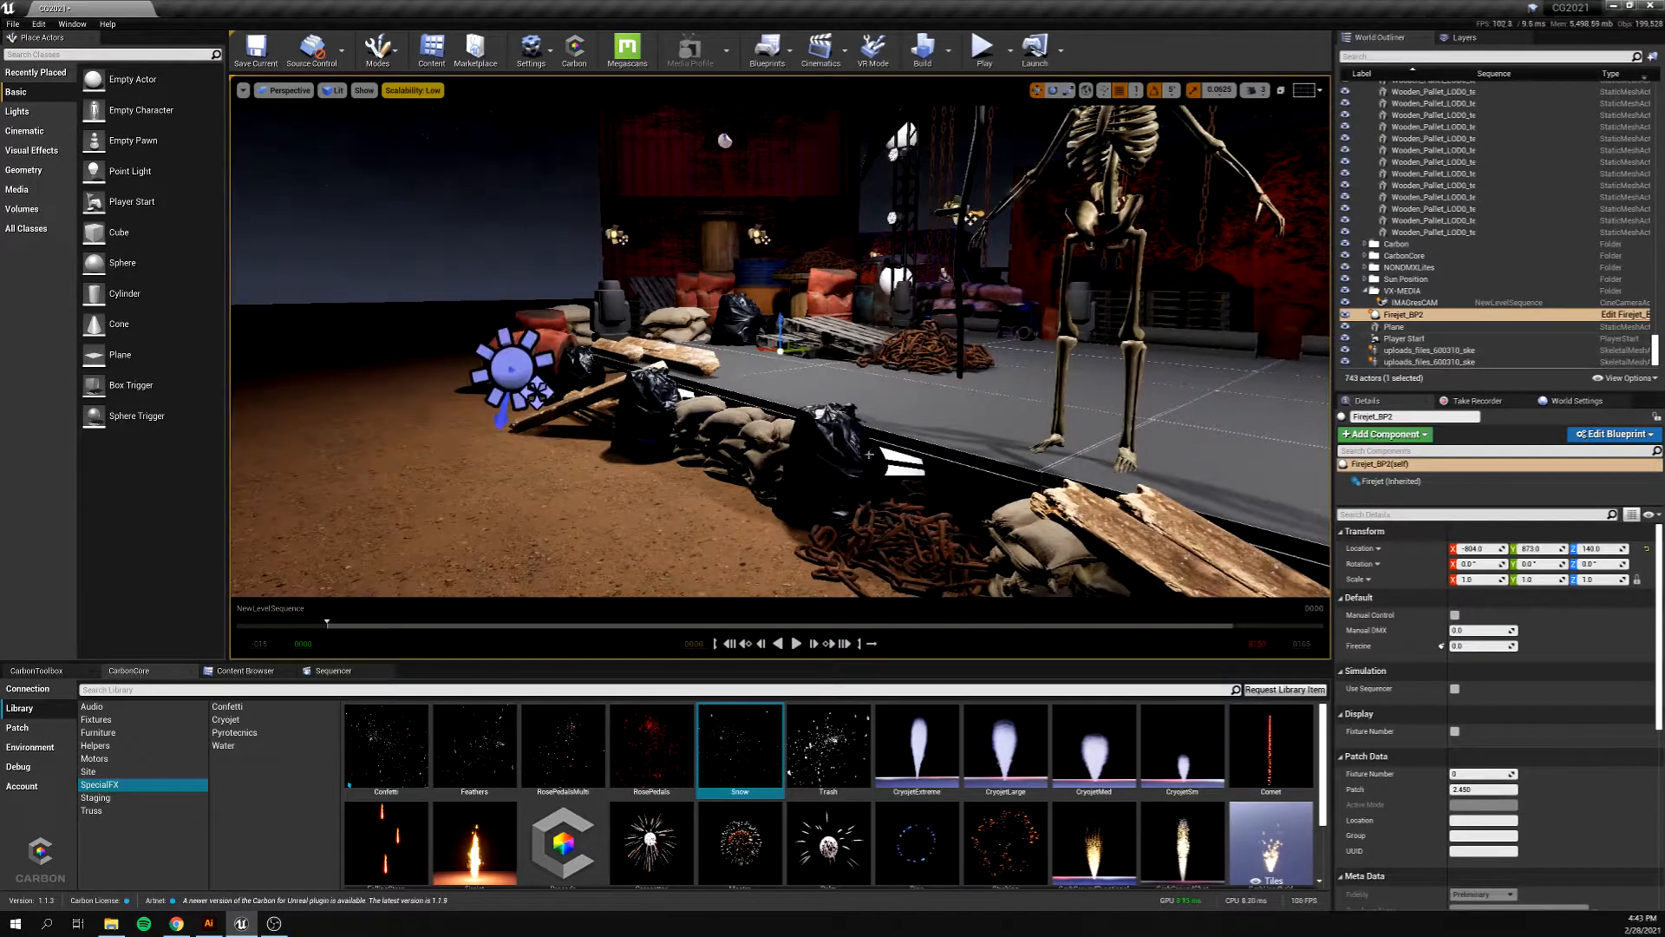
scroll(860, 454, down, 5)
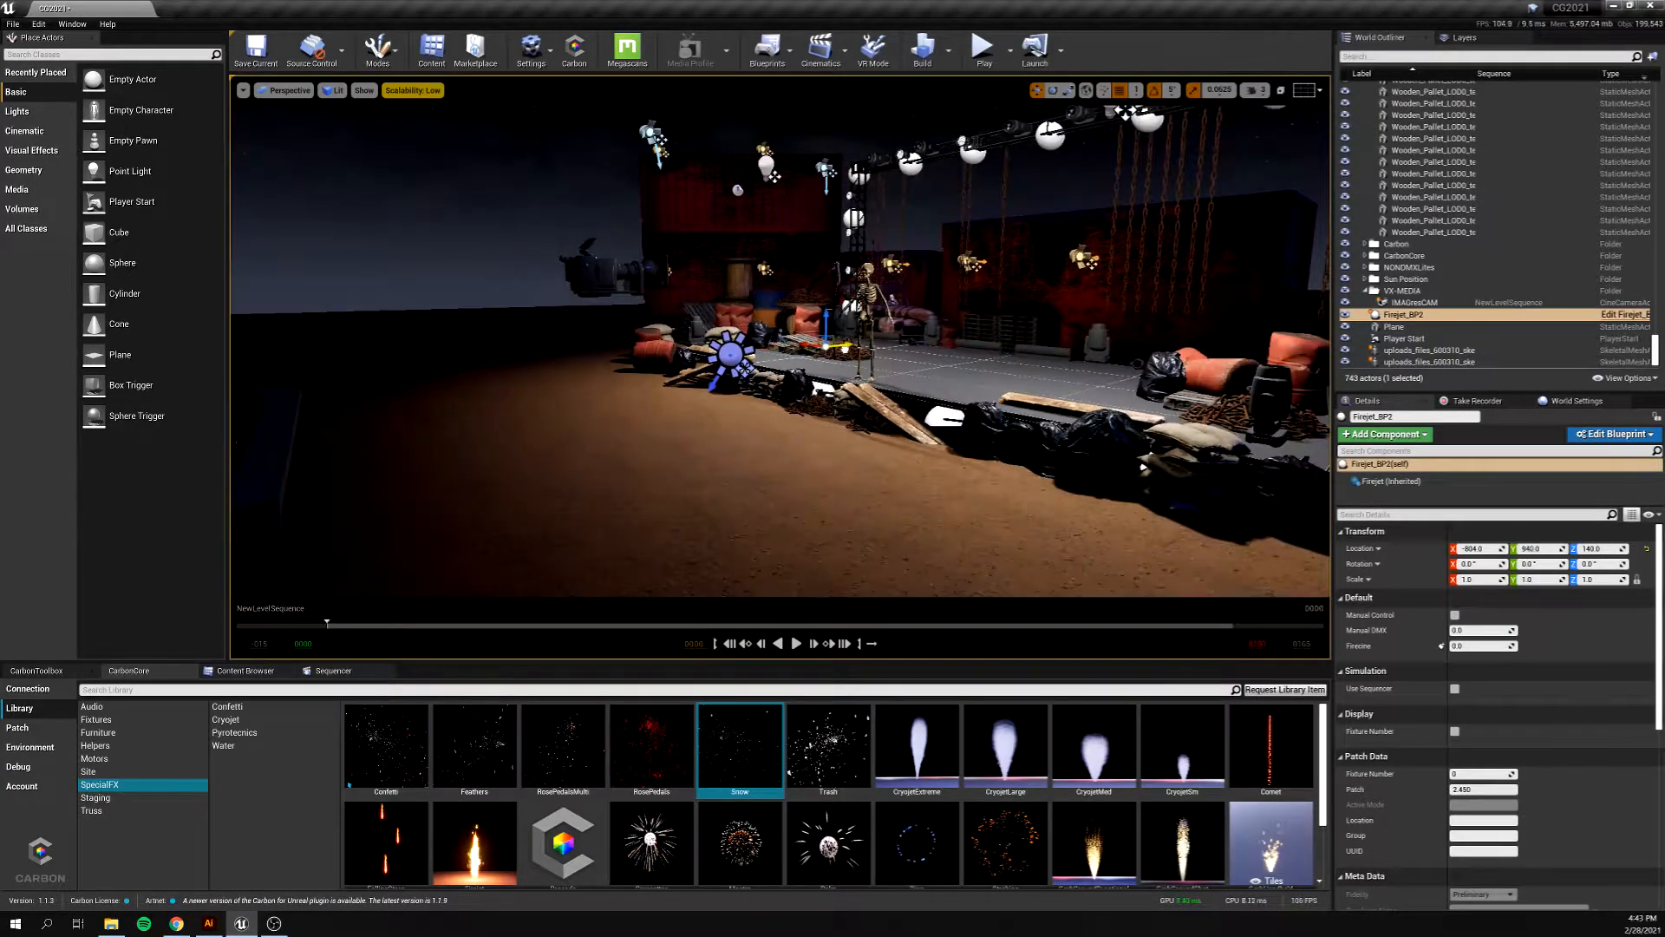
drag(808, 345, 927, 356)
scroll(928, 356, up, 5)
scroll(927, 356, down, 4)
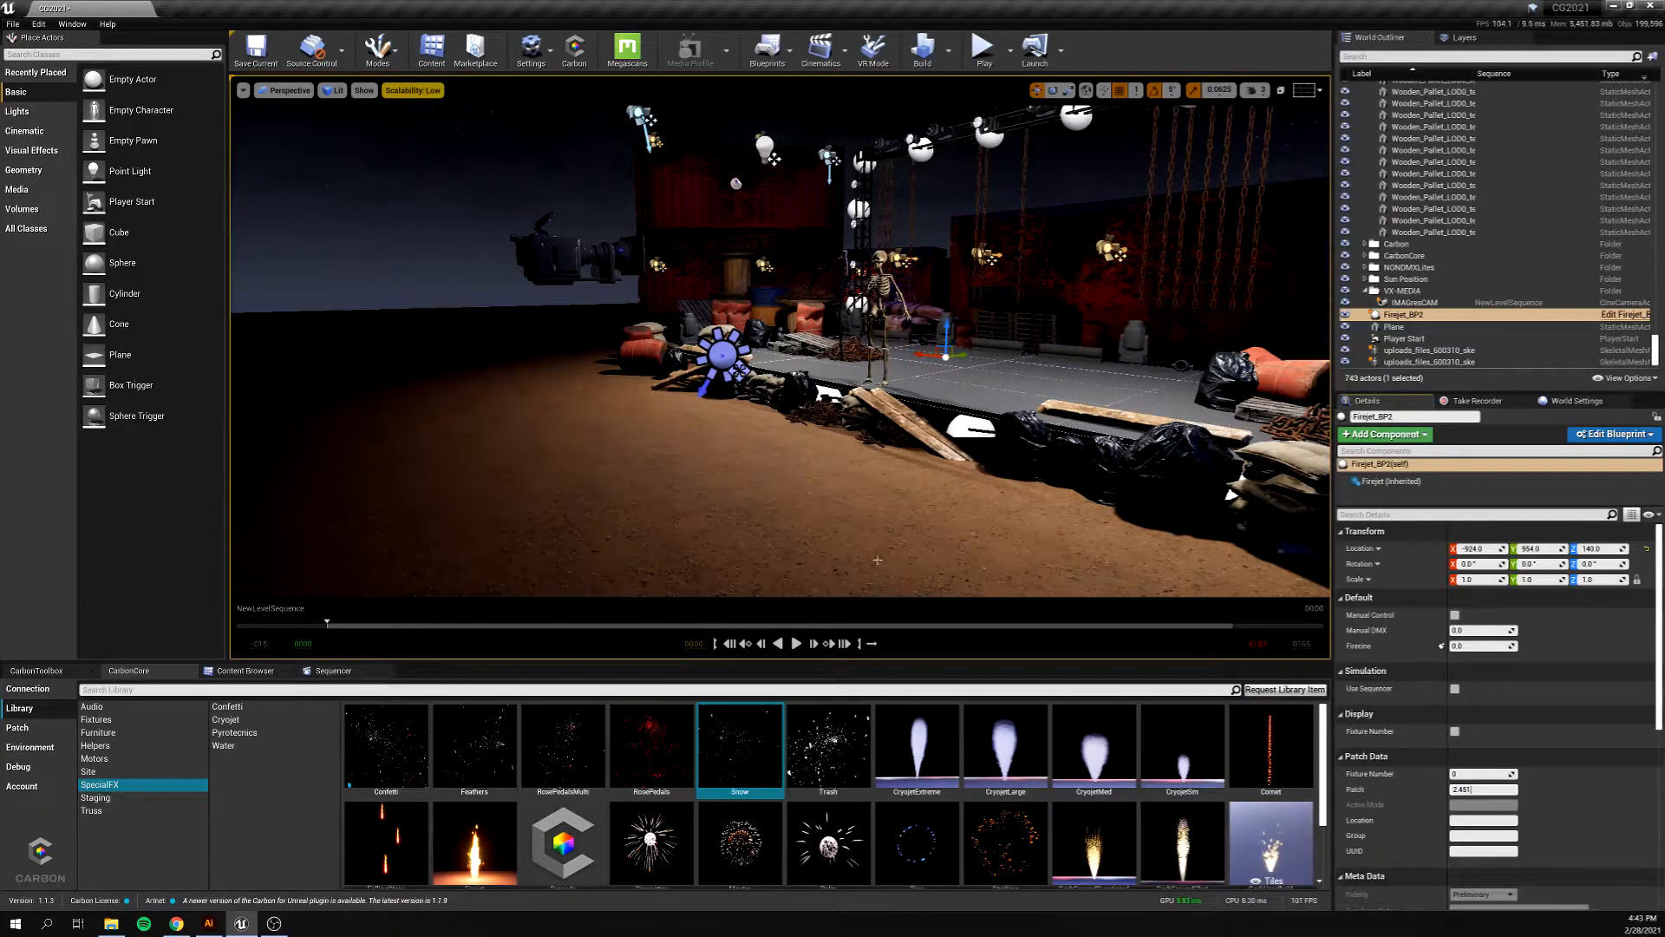
click(892, 528)
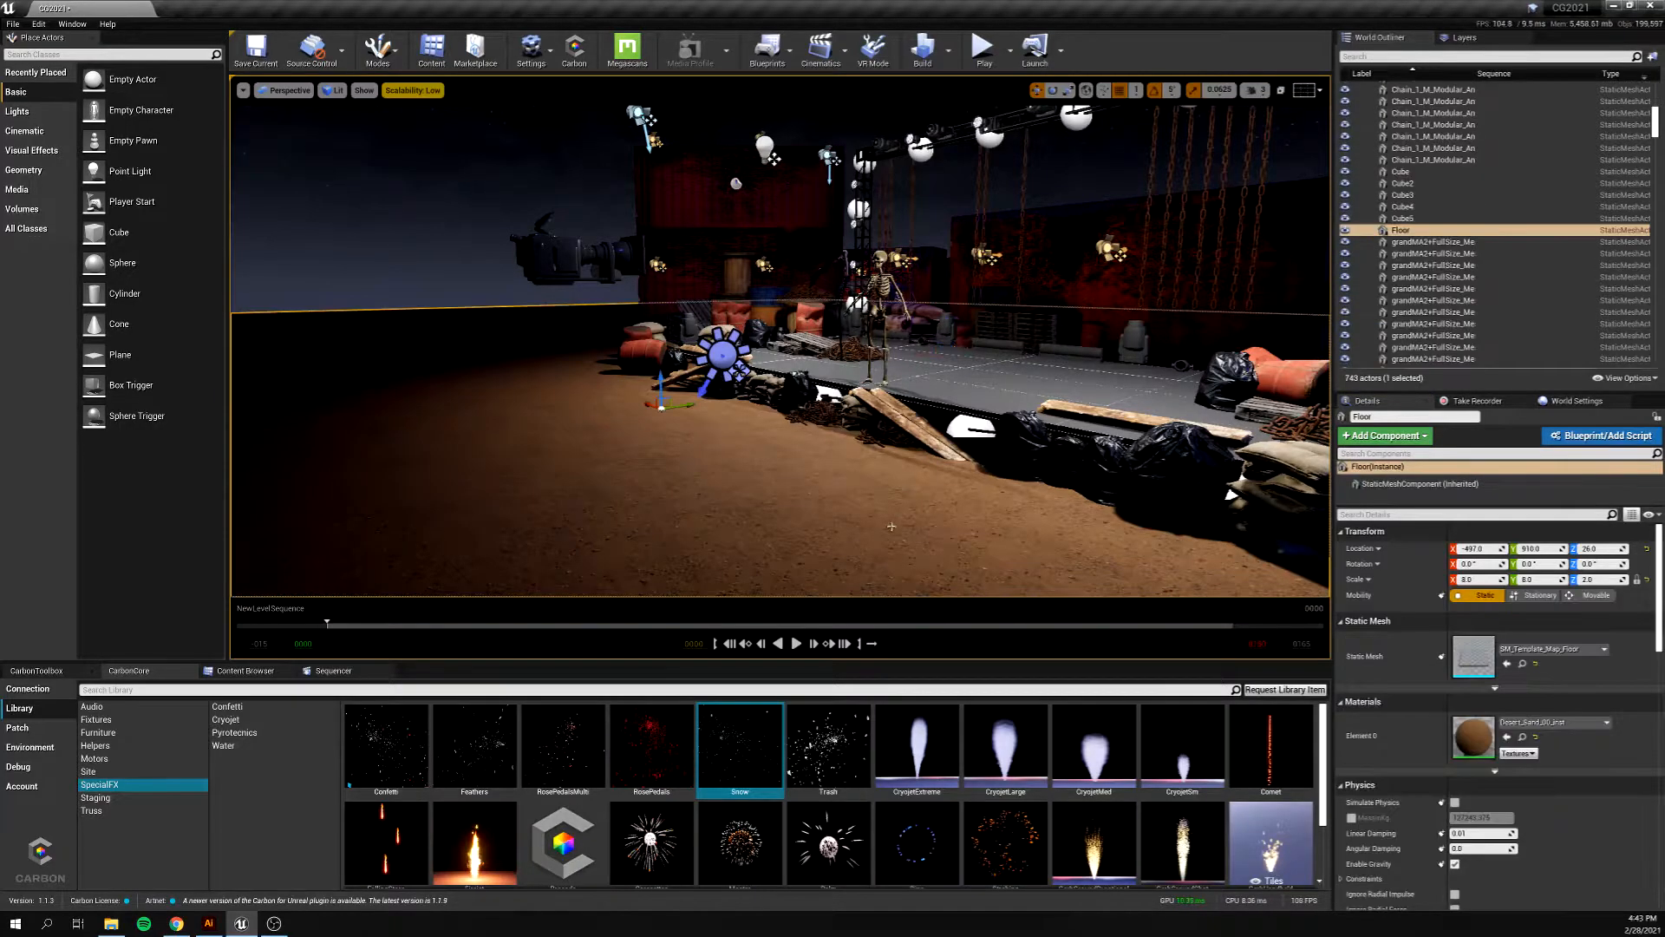
click(955, 367)
key(Escape)
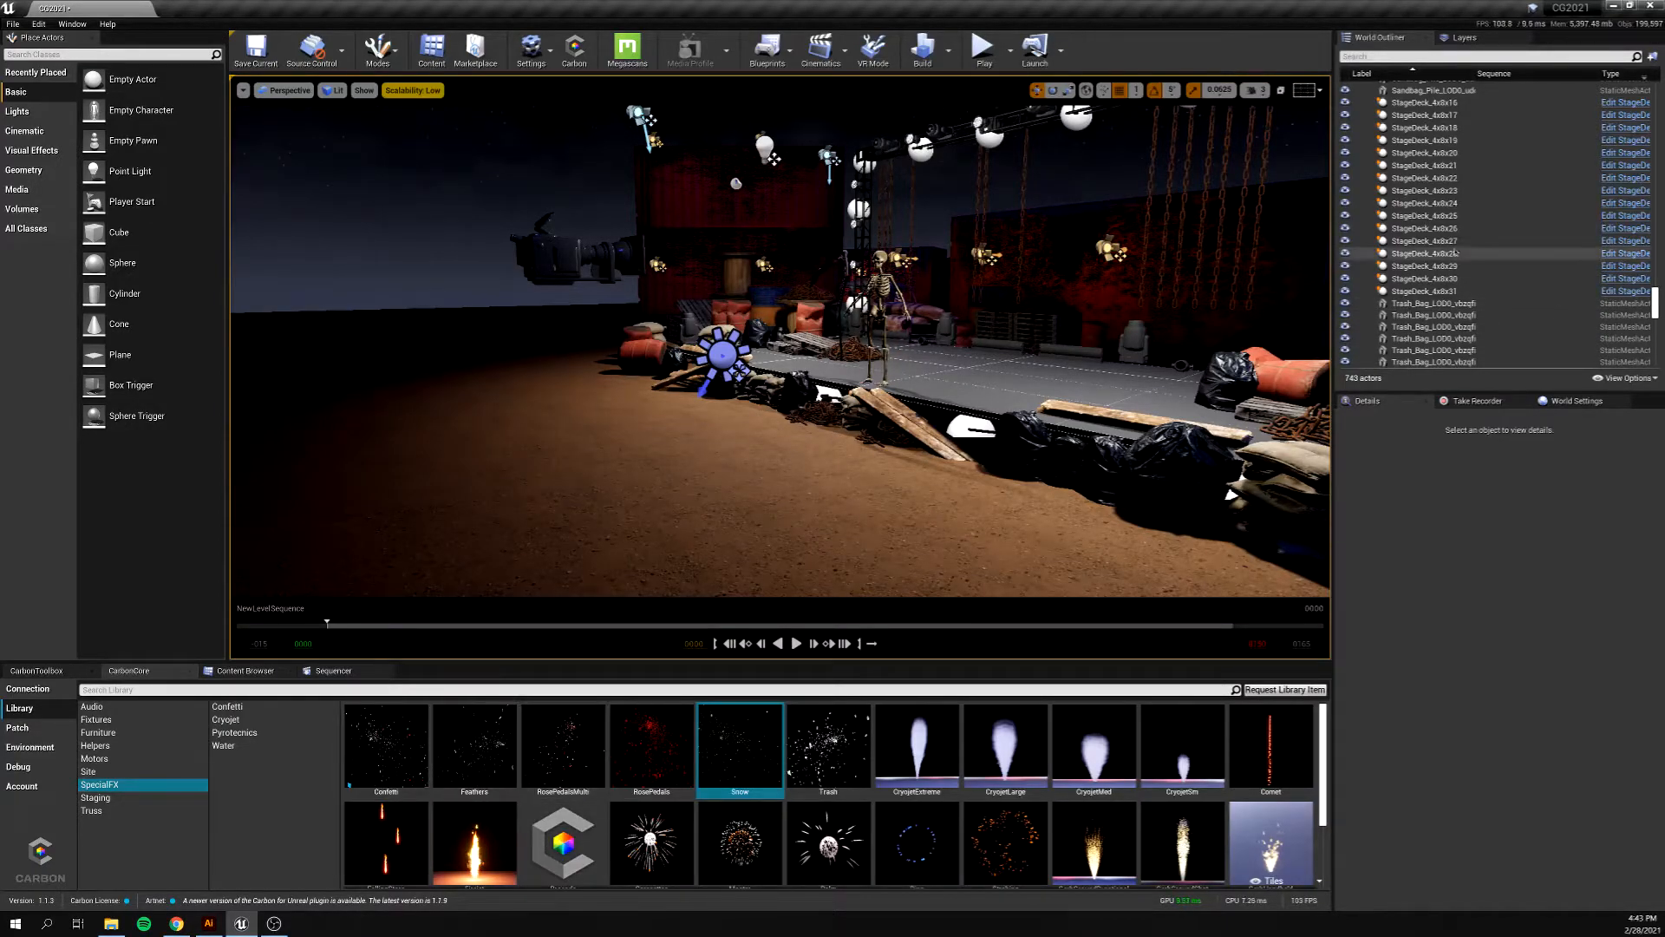
- Select Firejet_BP2 among the scene's actors and open its blueprint for editing
scroll(1413, 215, up, 6)
scroll(1414, 215, down, 15)
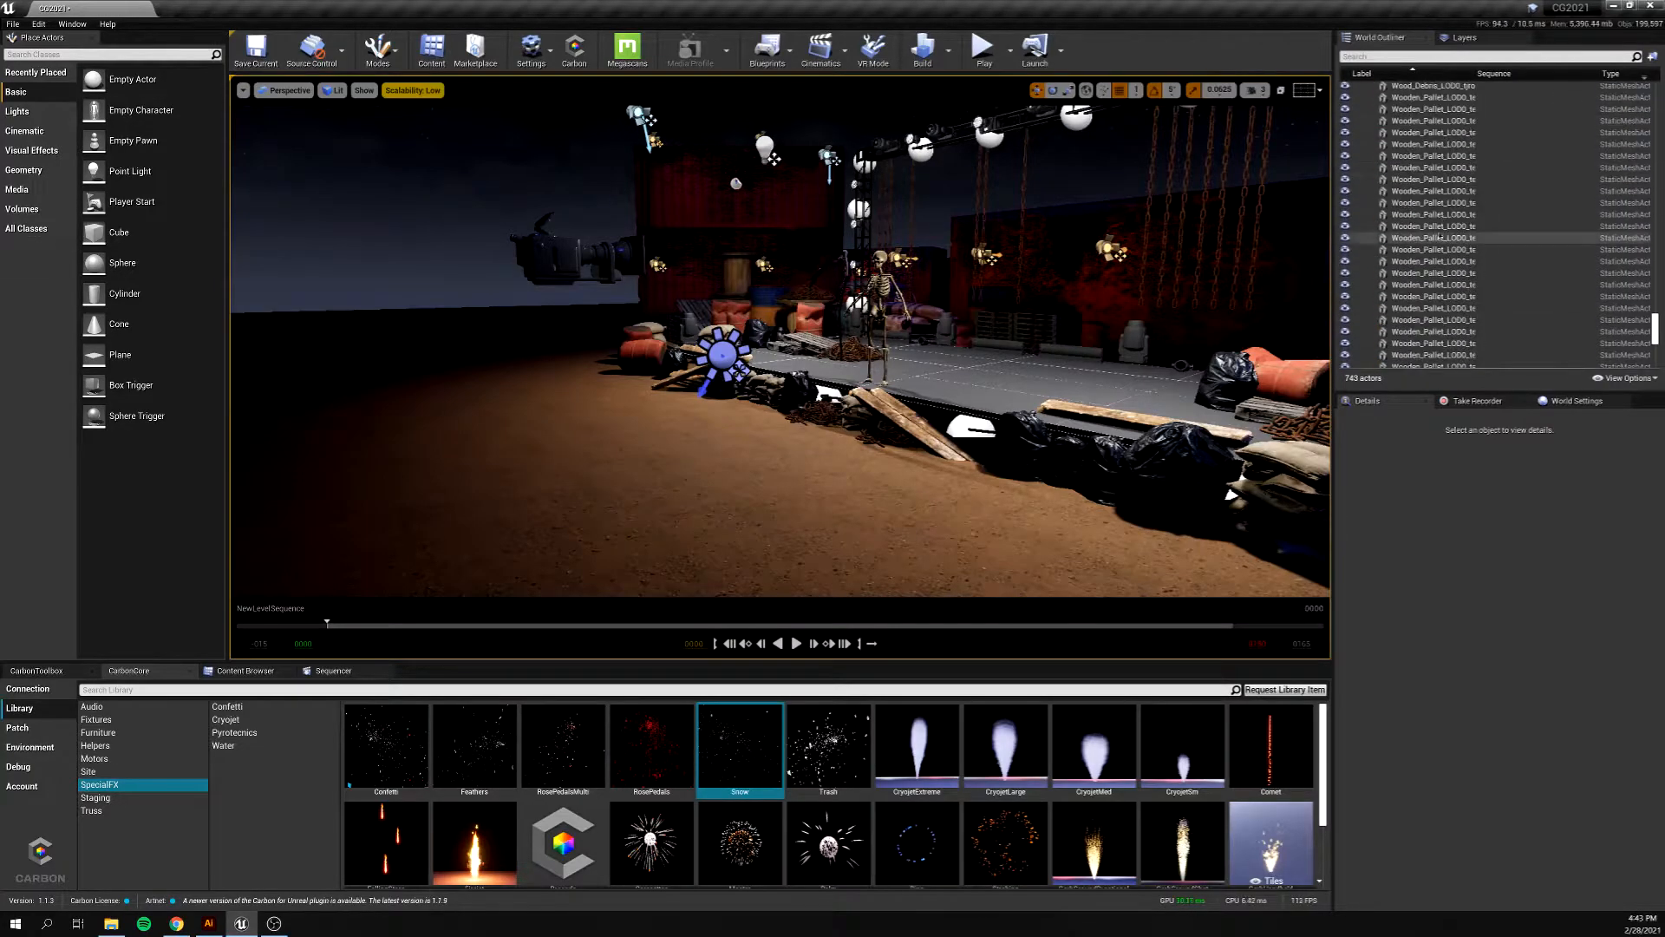
click(1411, 314)
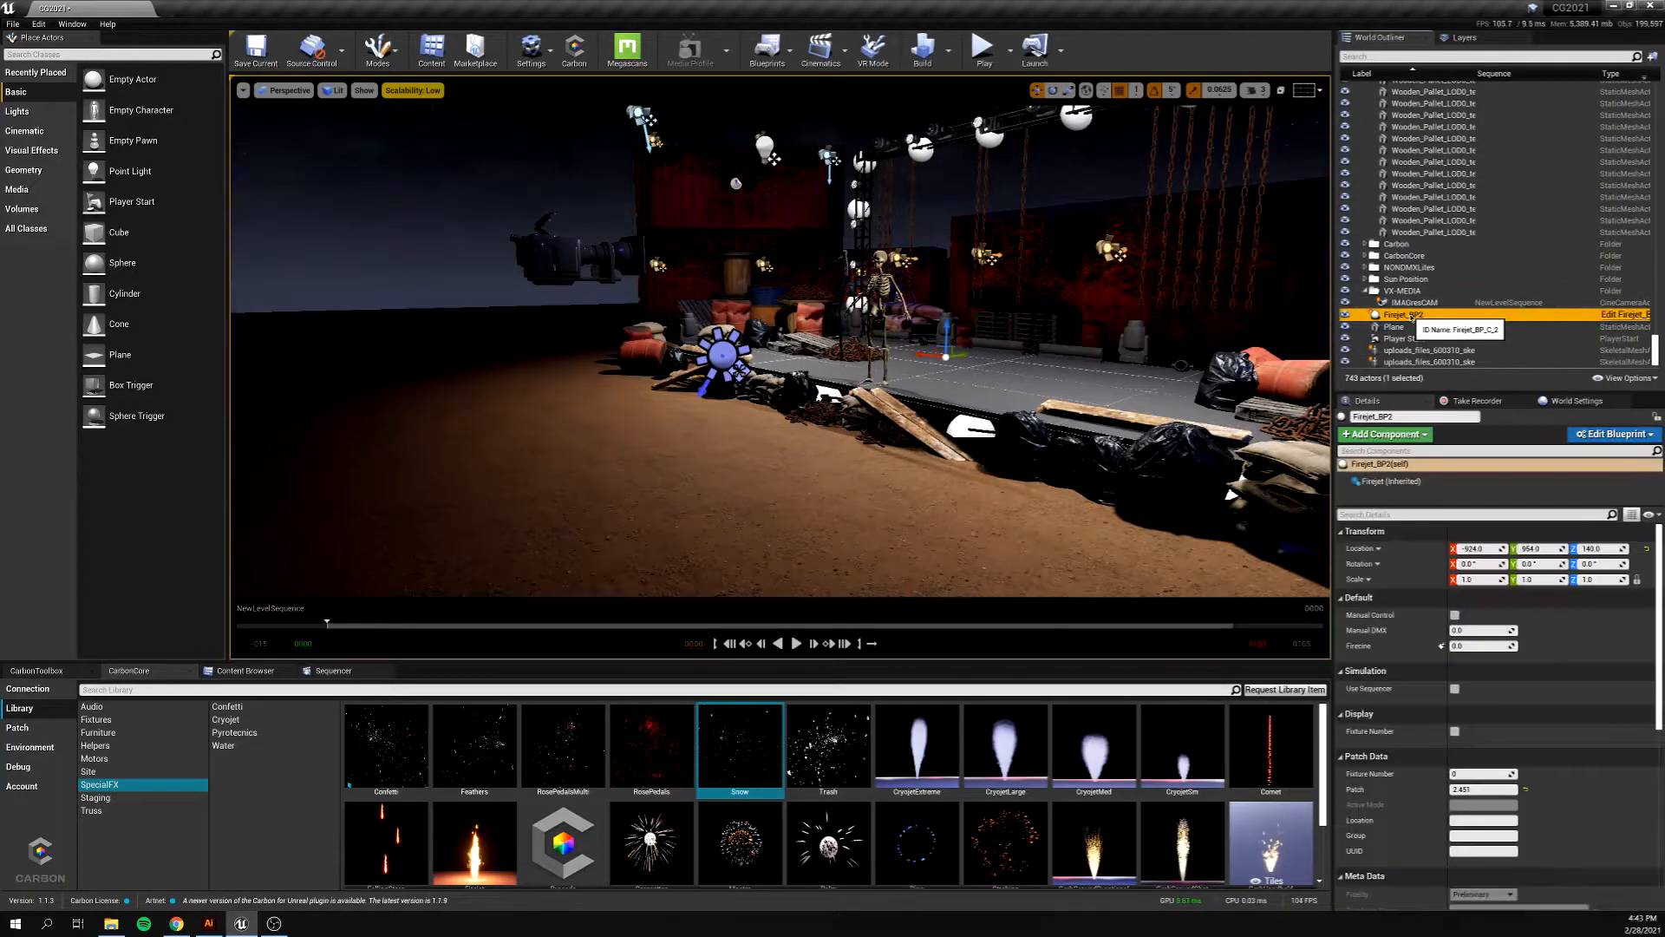
right_click(1412, 314)
click(1472, 347)
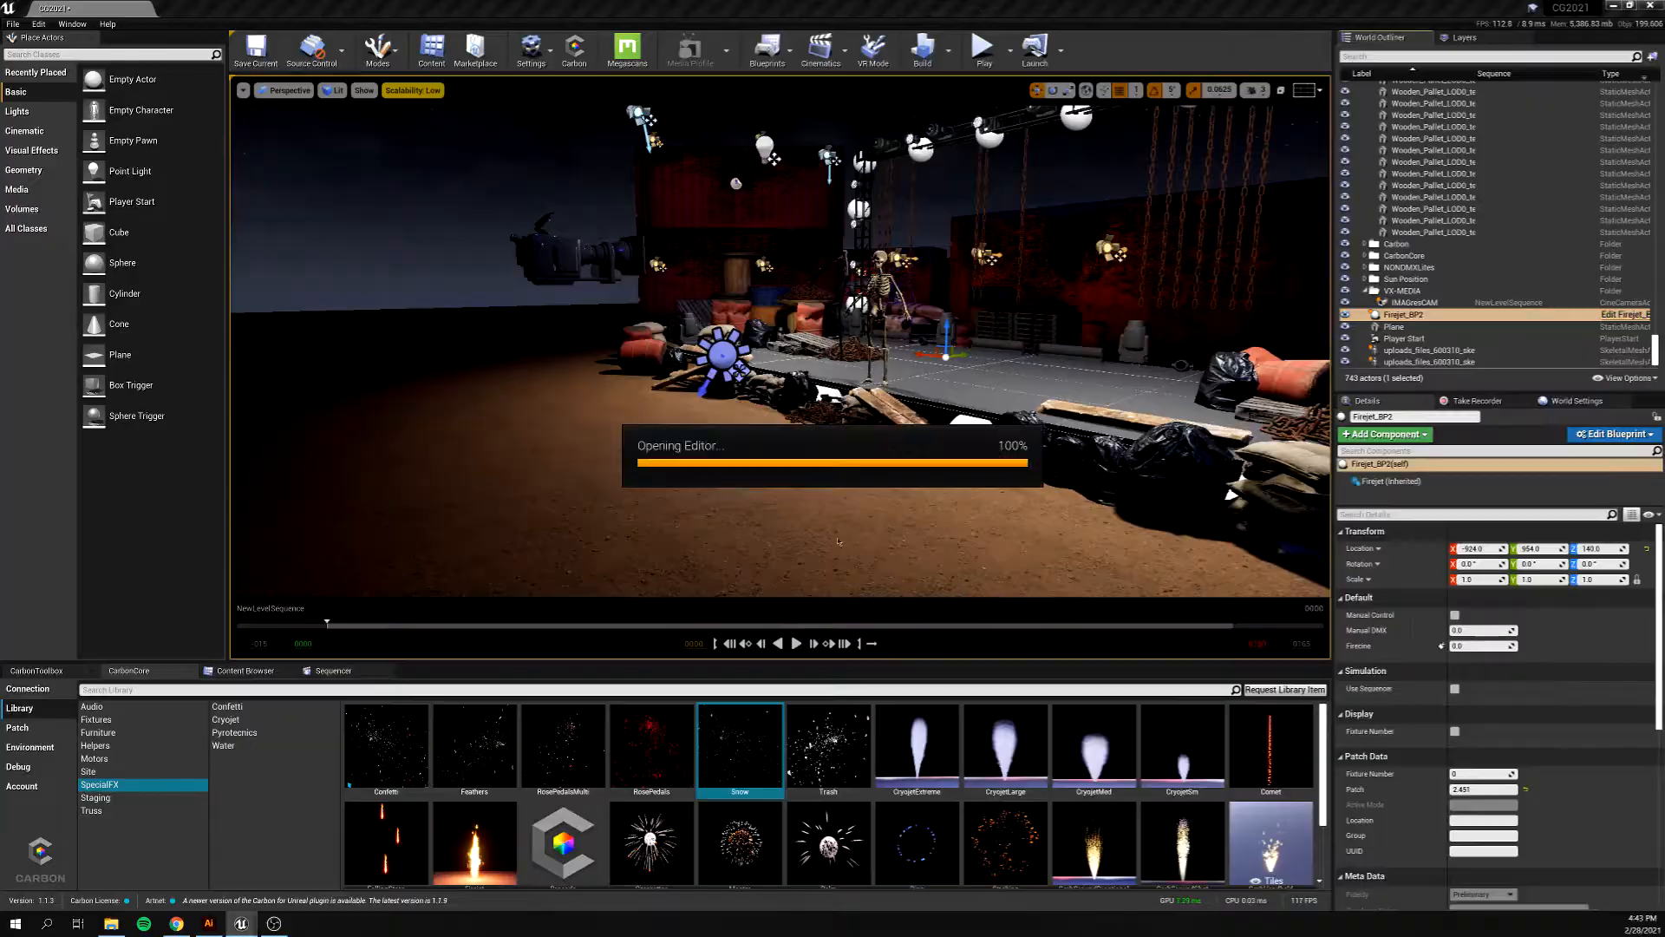
- Examine the Firejet_BP event graph's Live Tick and Sequencer Tick logic and the firecine variable's cinematics exposure
right_drag(740, 367, 529, 391)
scroll(555, 350, up, 4)
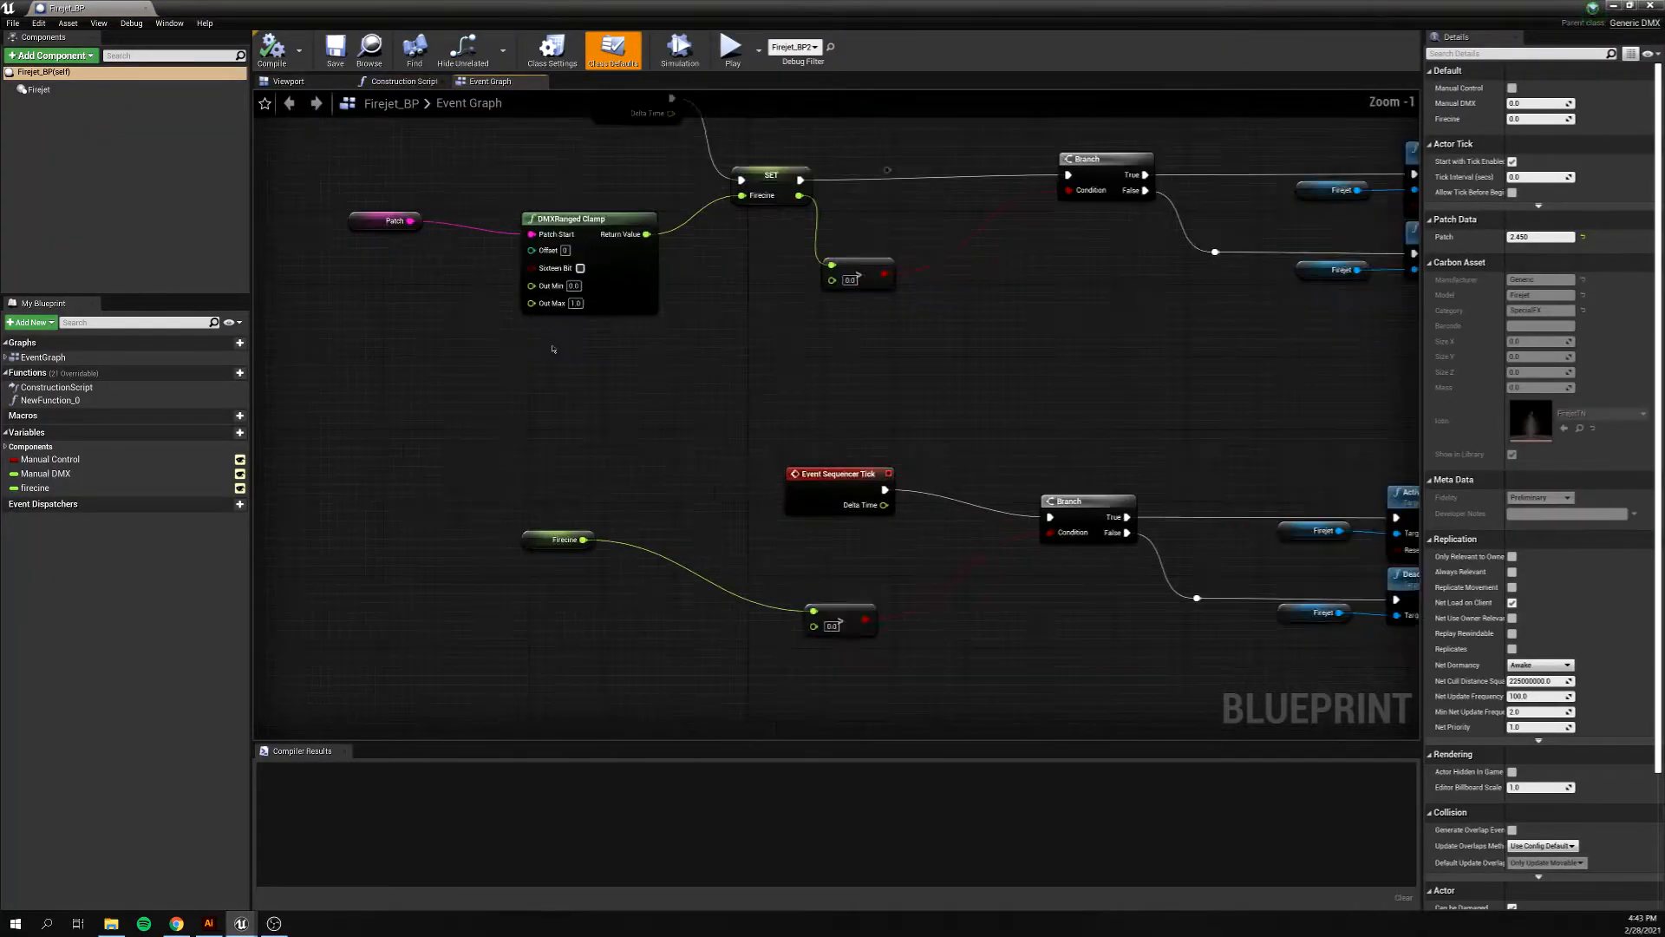
right_drag(765, 386, 736, 534)
scroll(737, 534, down, 2)
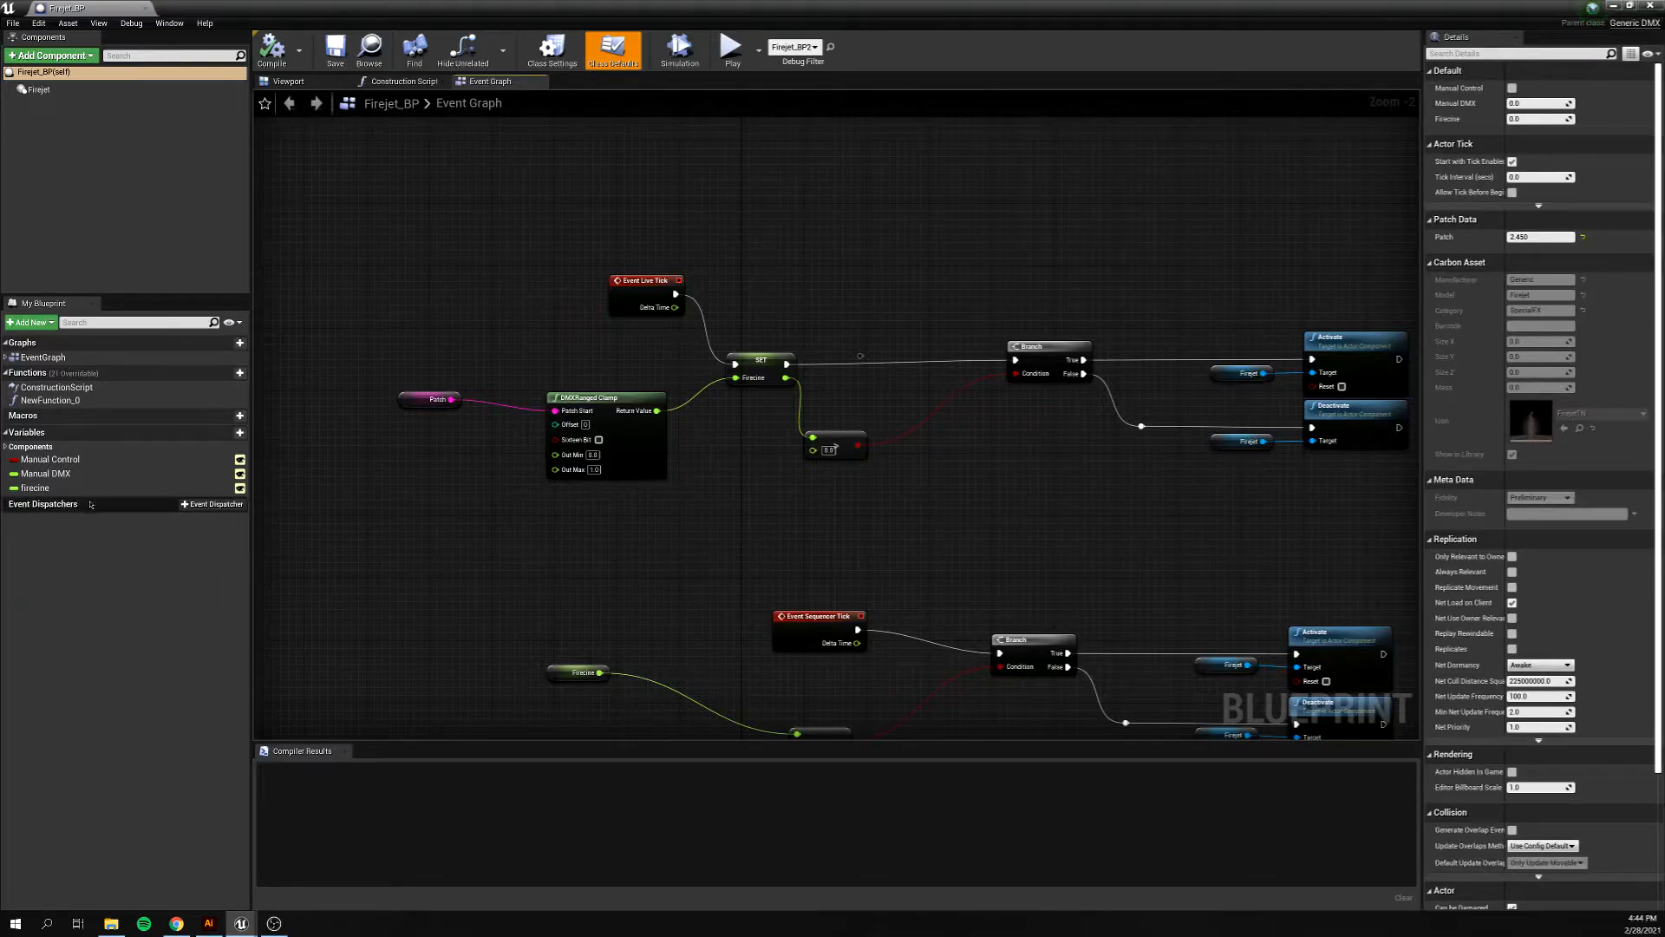
click(43, 488)
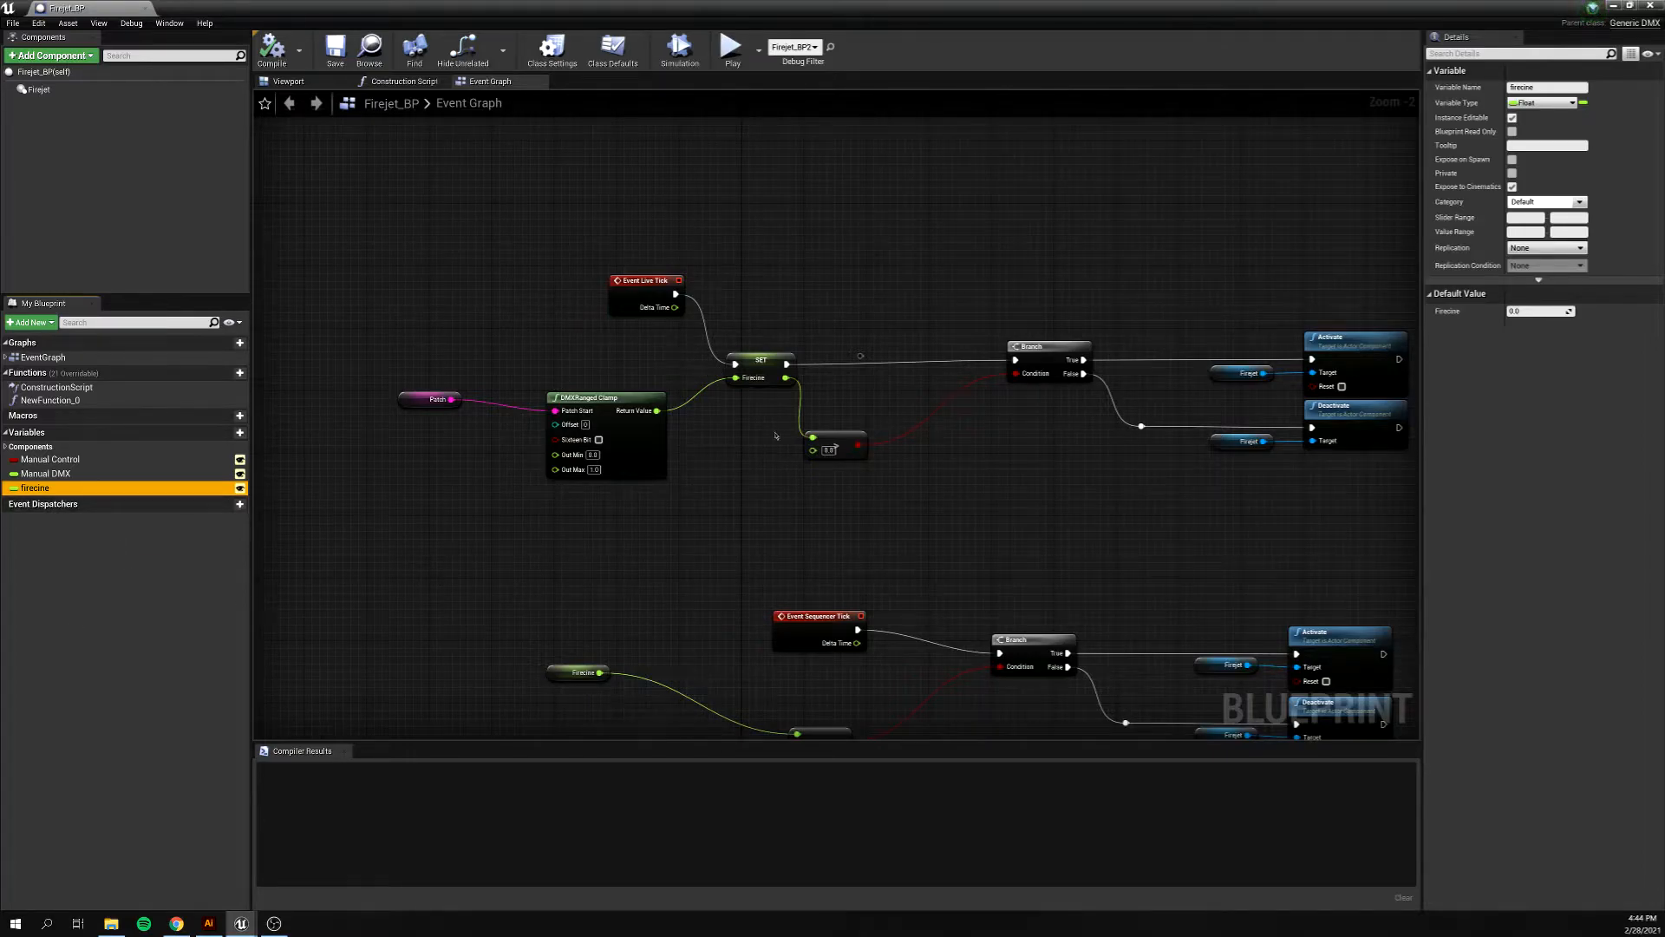
right_drag(832, 513, 710, 448)
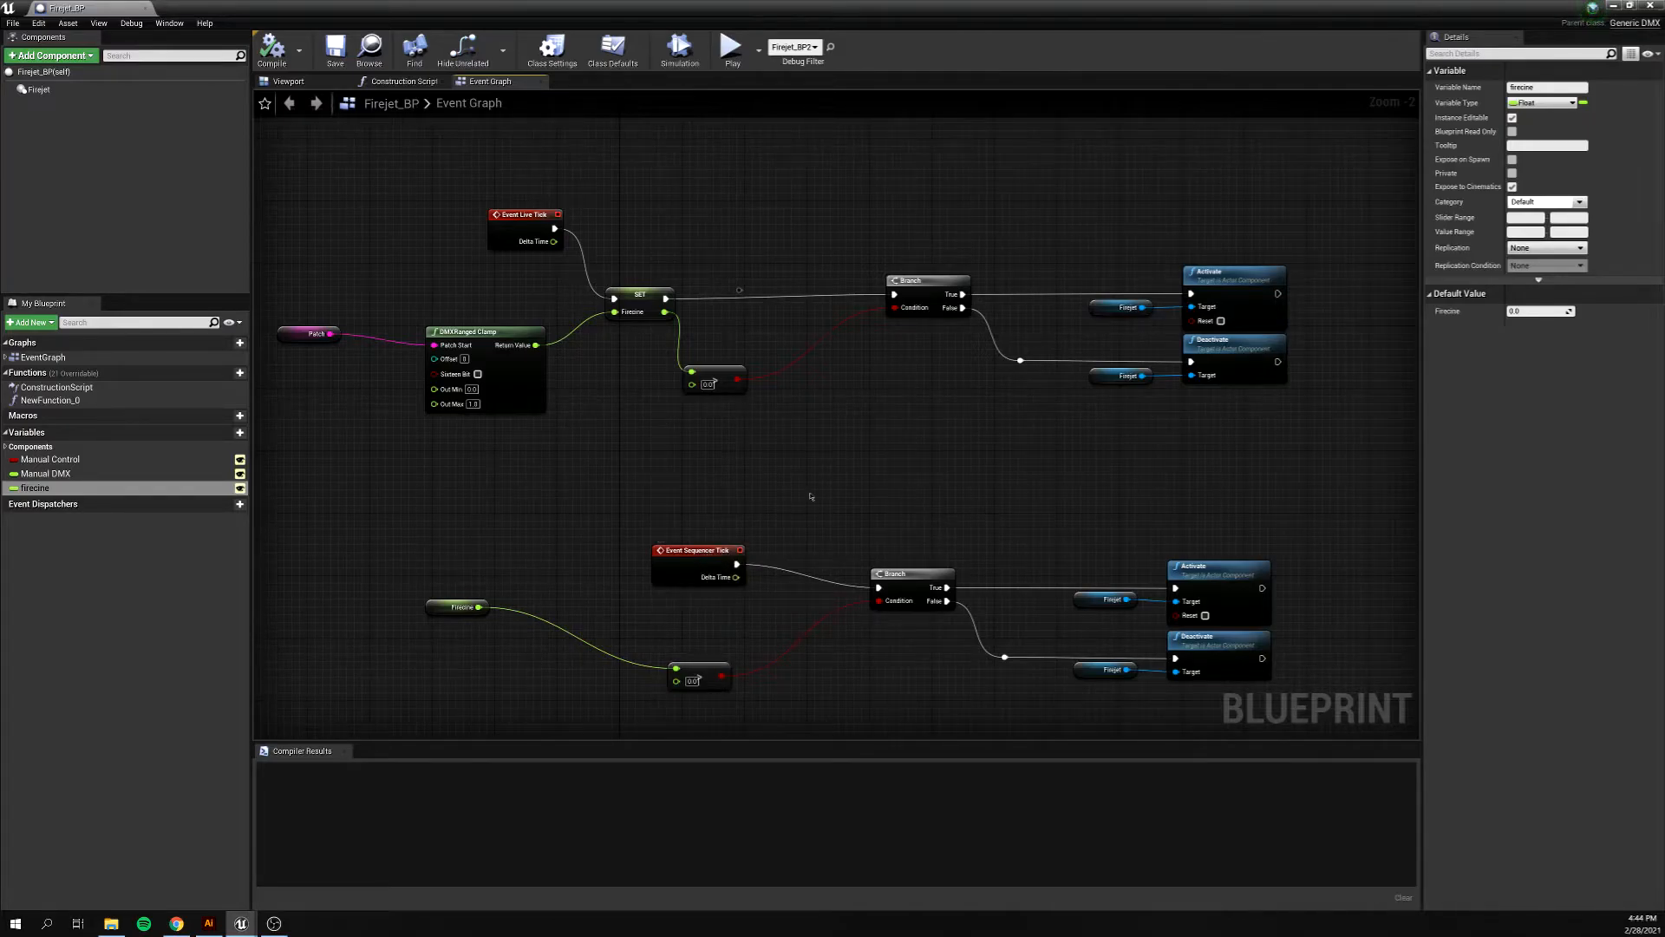
right_drag(607, 444, 653, 441)
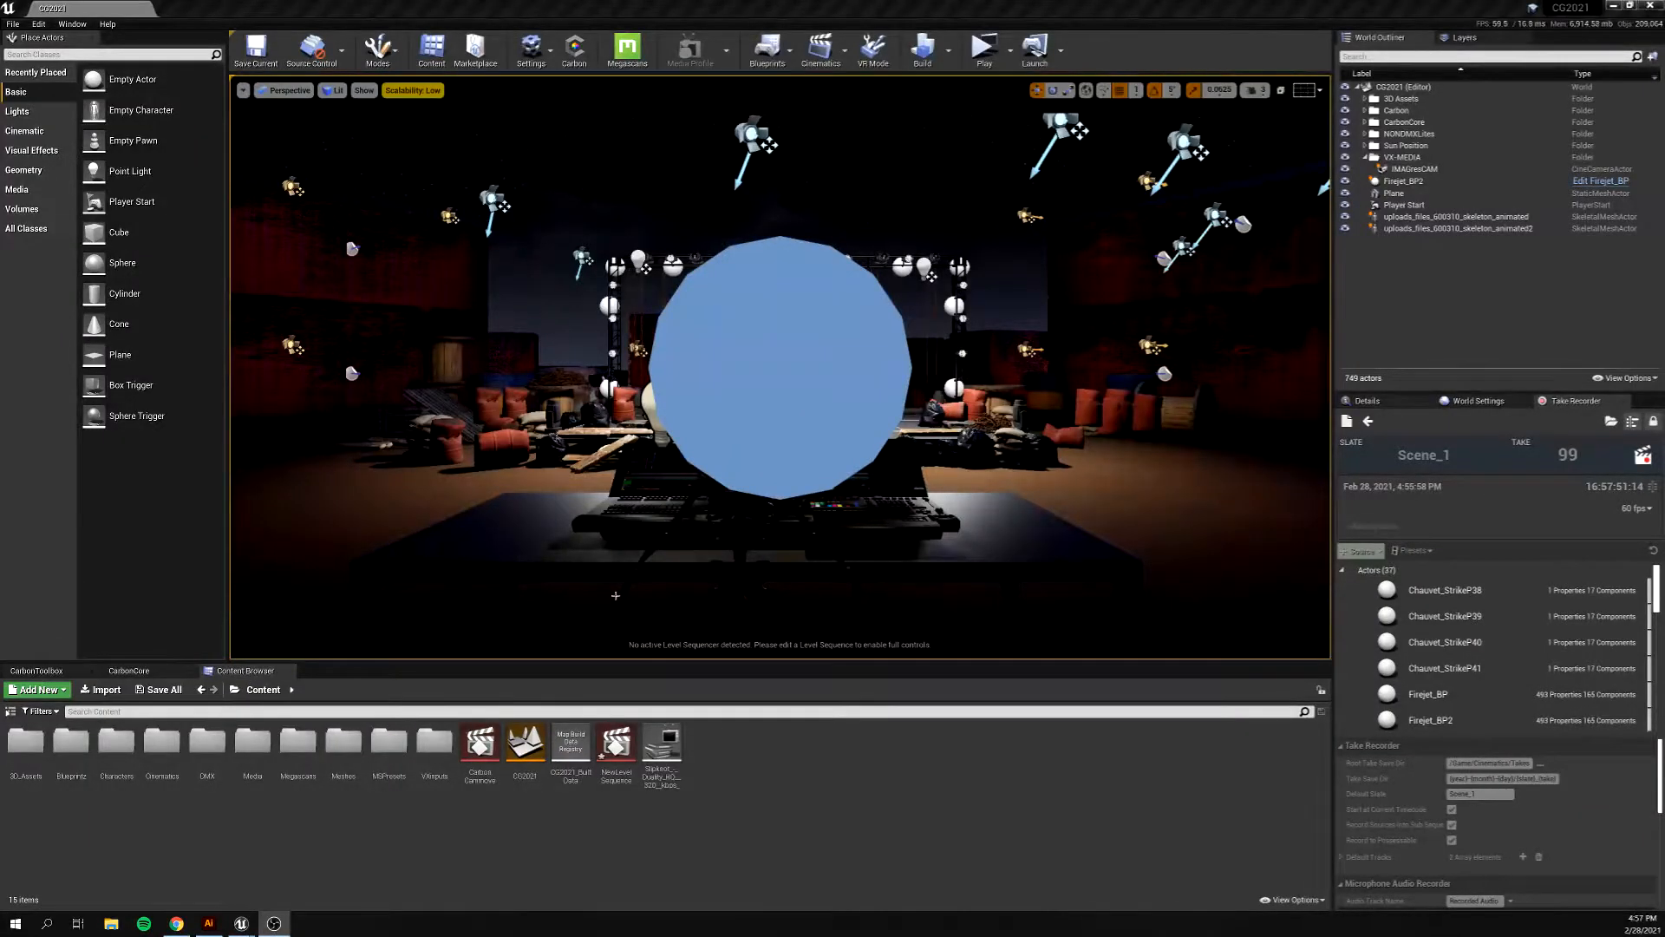
- Return to the stage level and open the NewLevelSequence asset in Take Recorder
click(616, 595)
scroll(616, 595, up, 5)
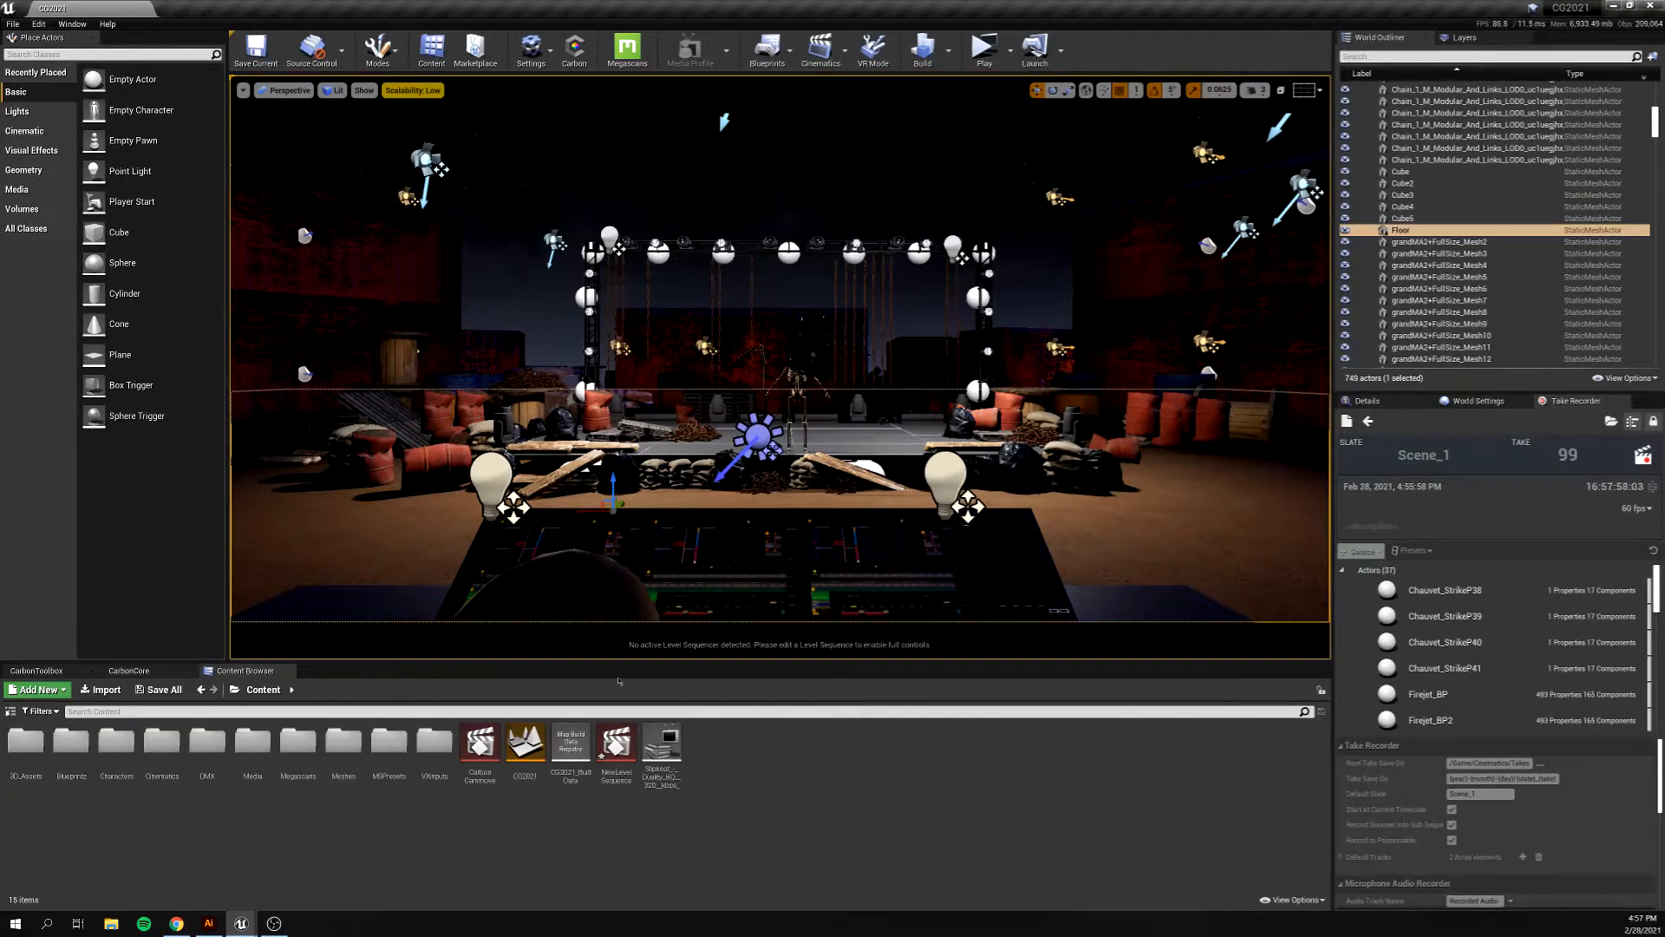
right_click(644, 785)
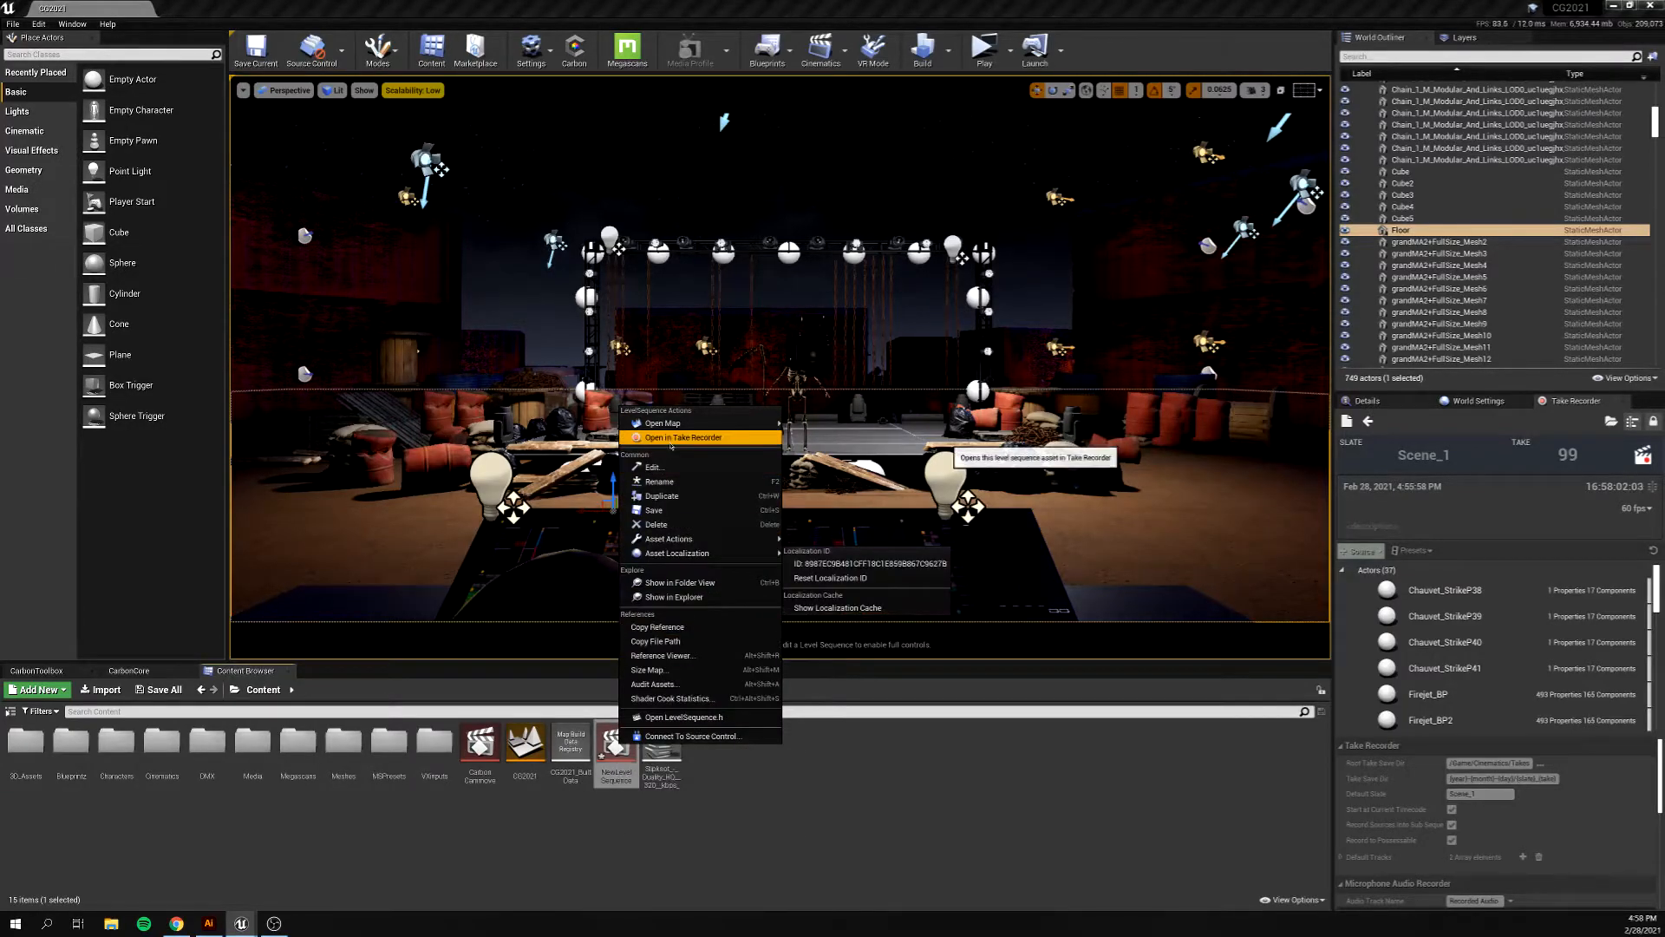
click(671, 438)
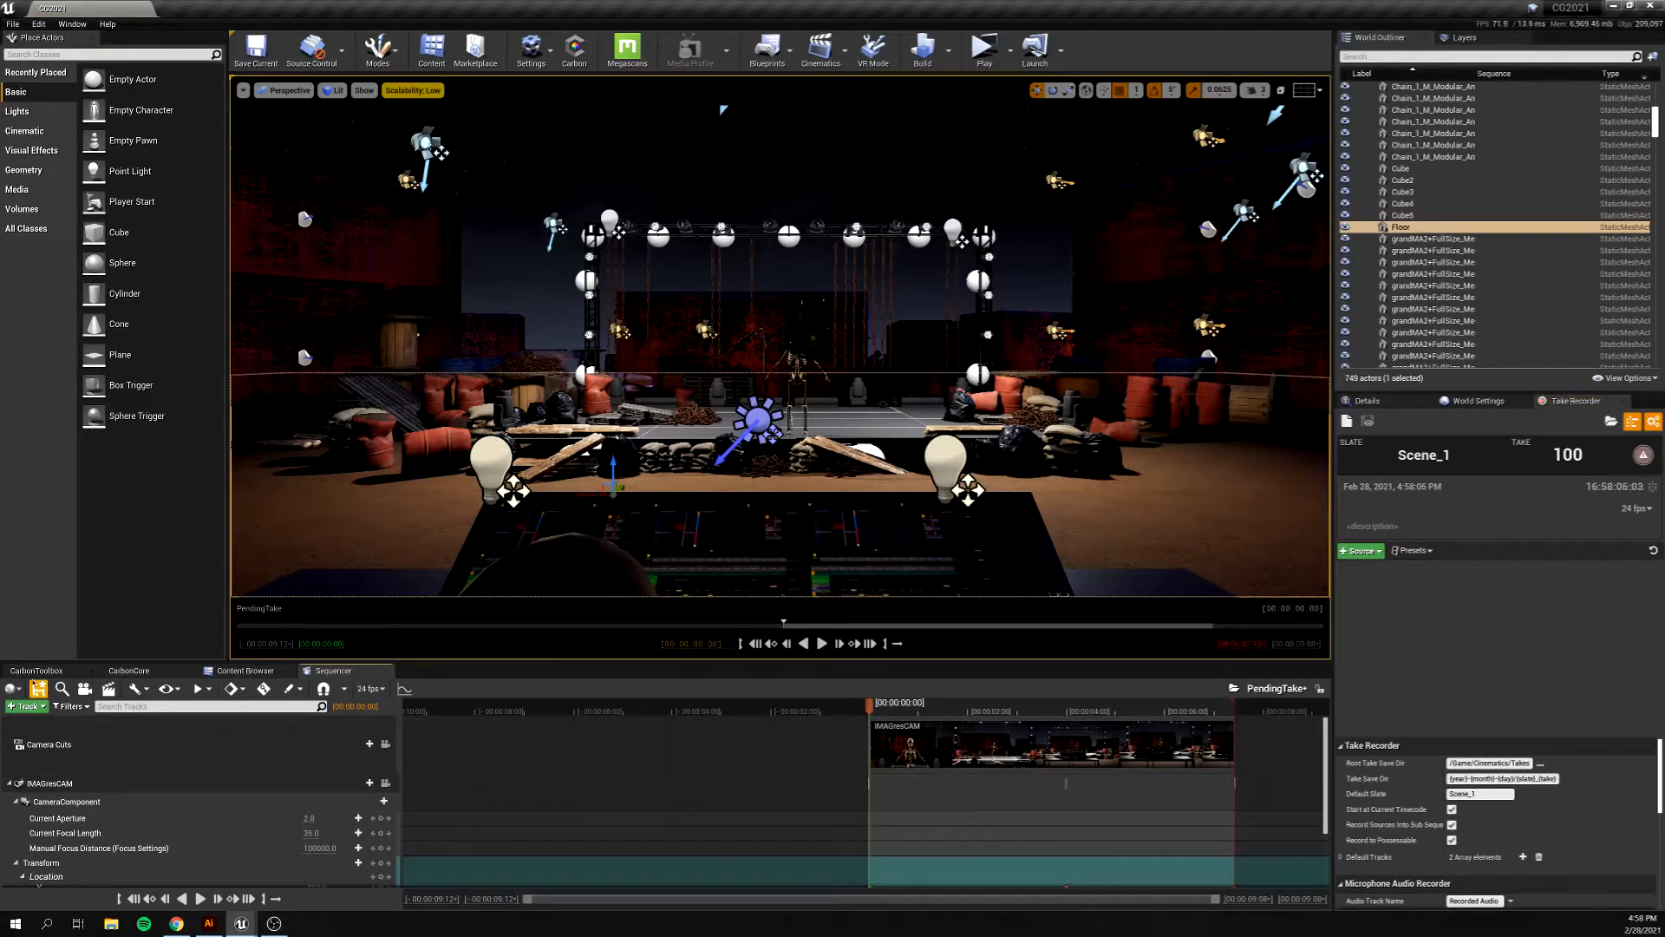
- Open Carbon's DMX Recorder, arm all available scene actors for recording and minimize the recorder window
click(37, 670)
double_click(136, 712)
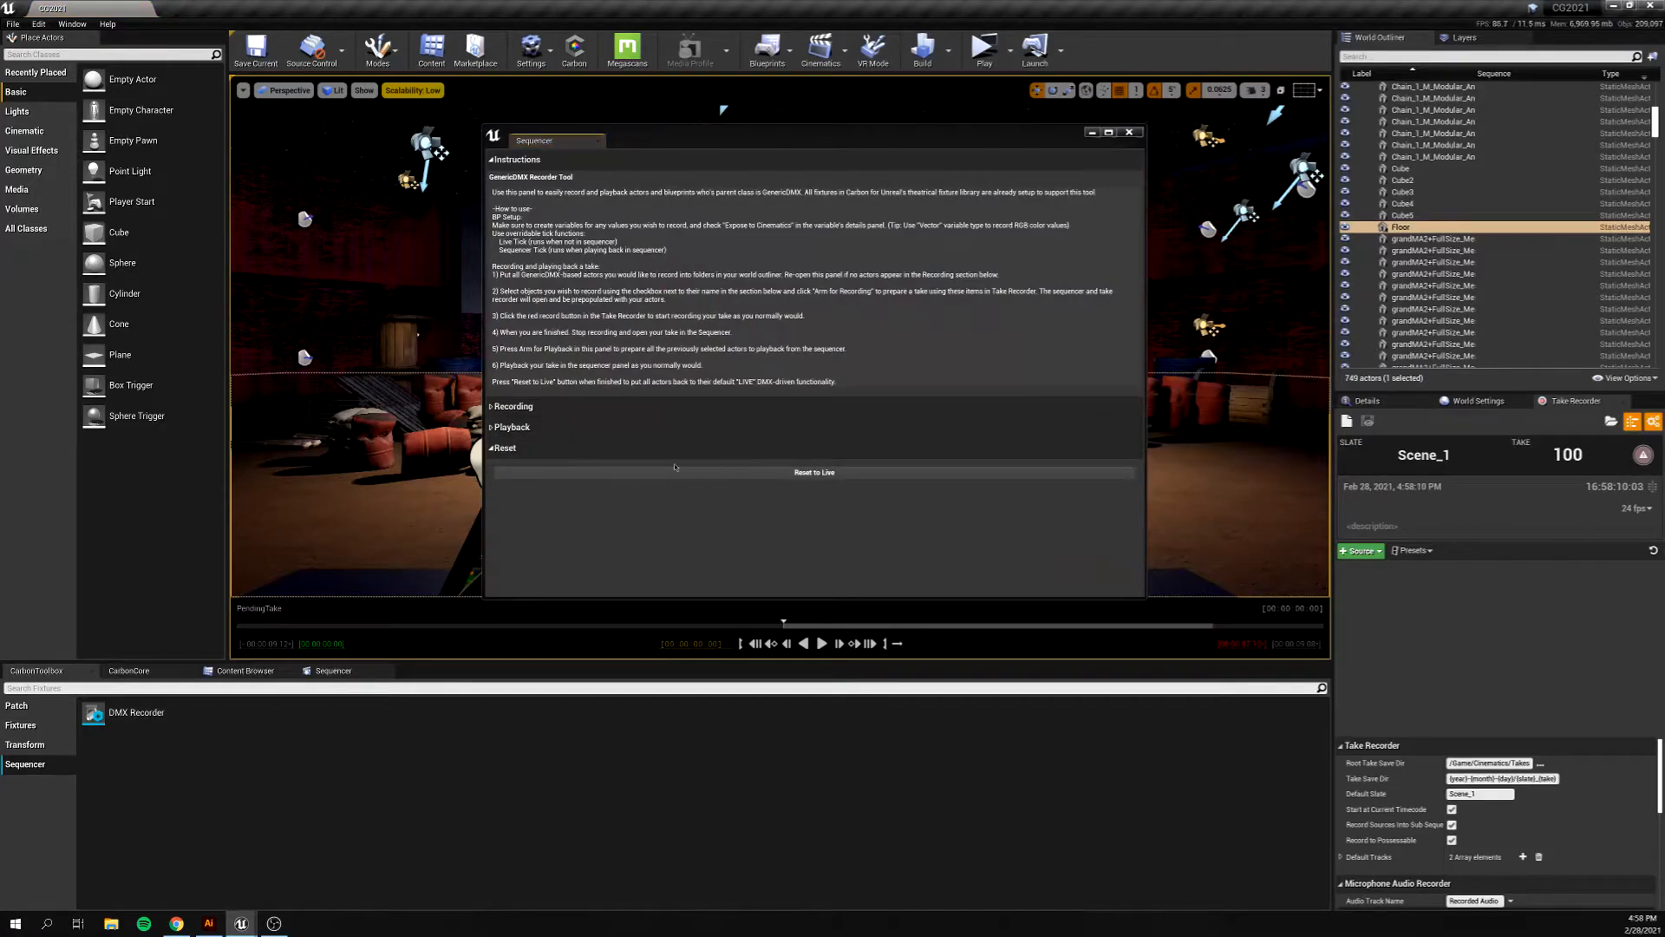
scroll(700, 505, up, 8)
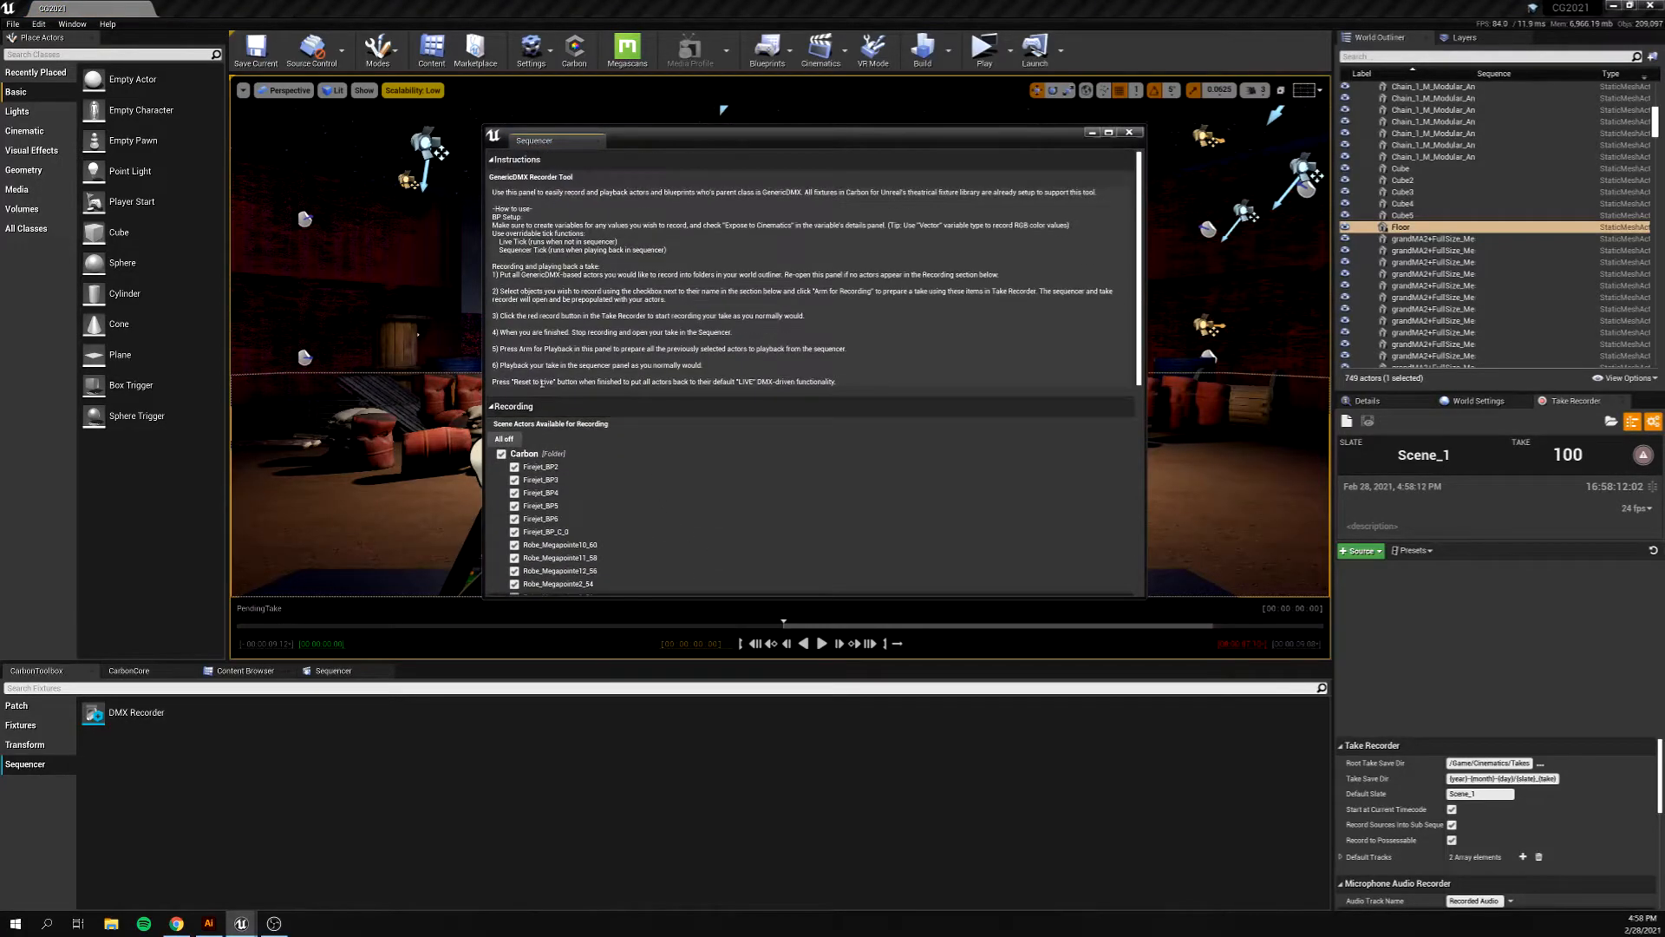
click(512, 378)
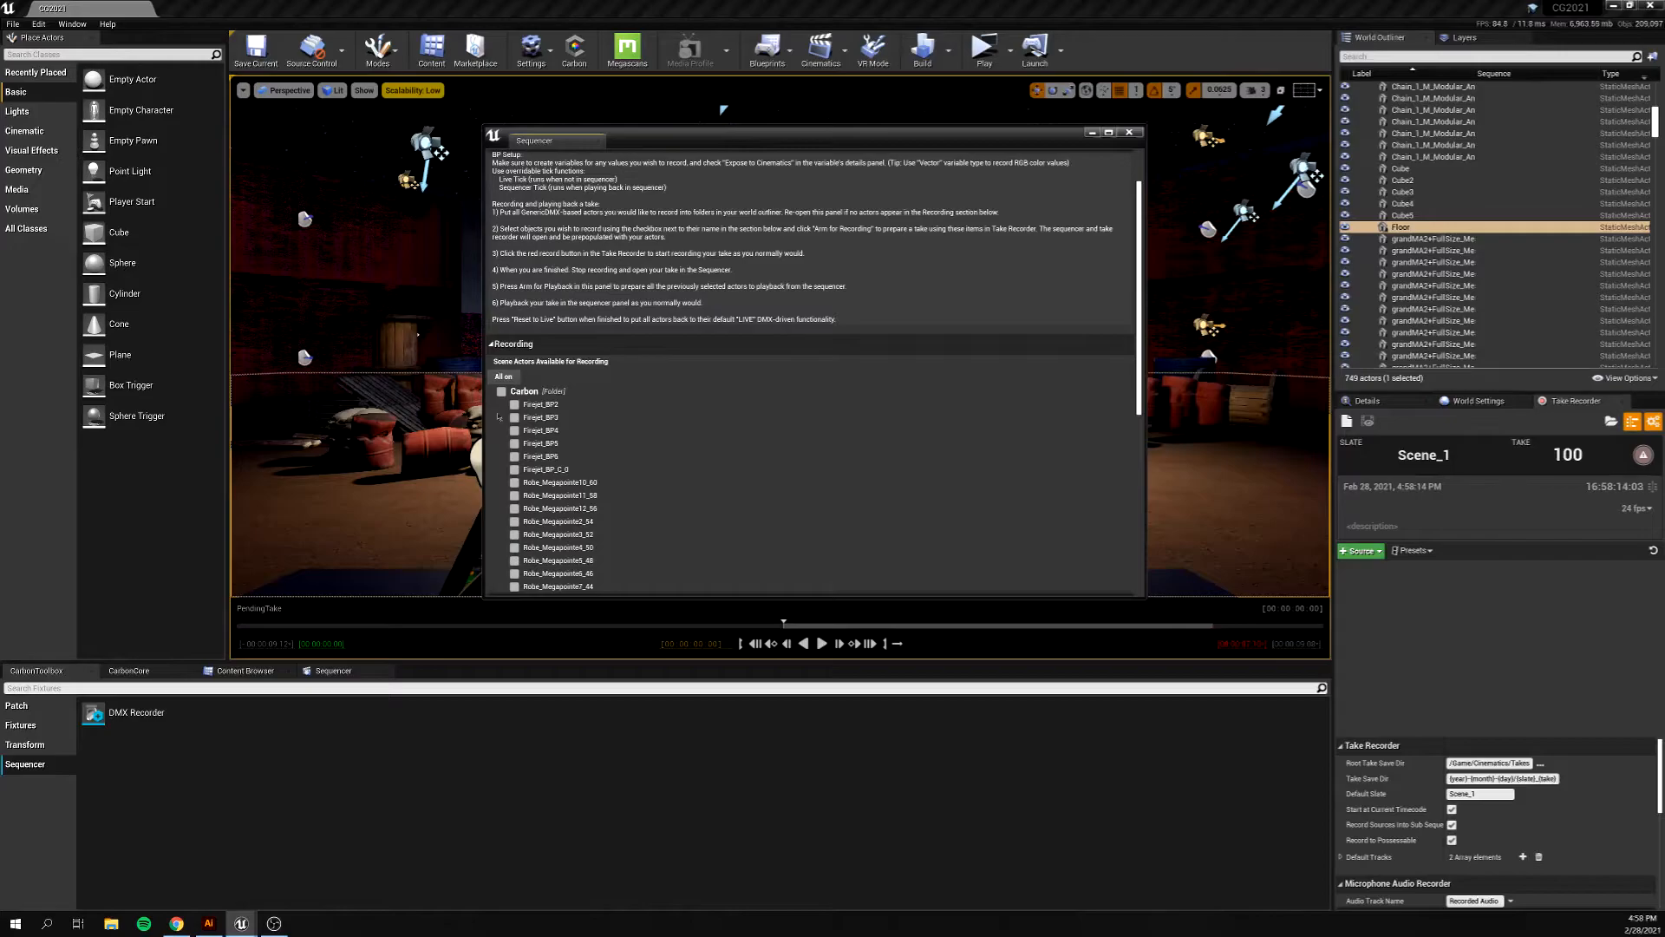
scroll(501, 347, down, 4)
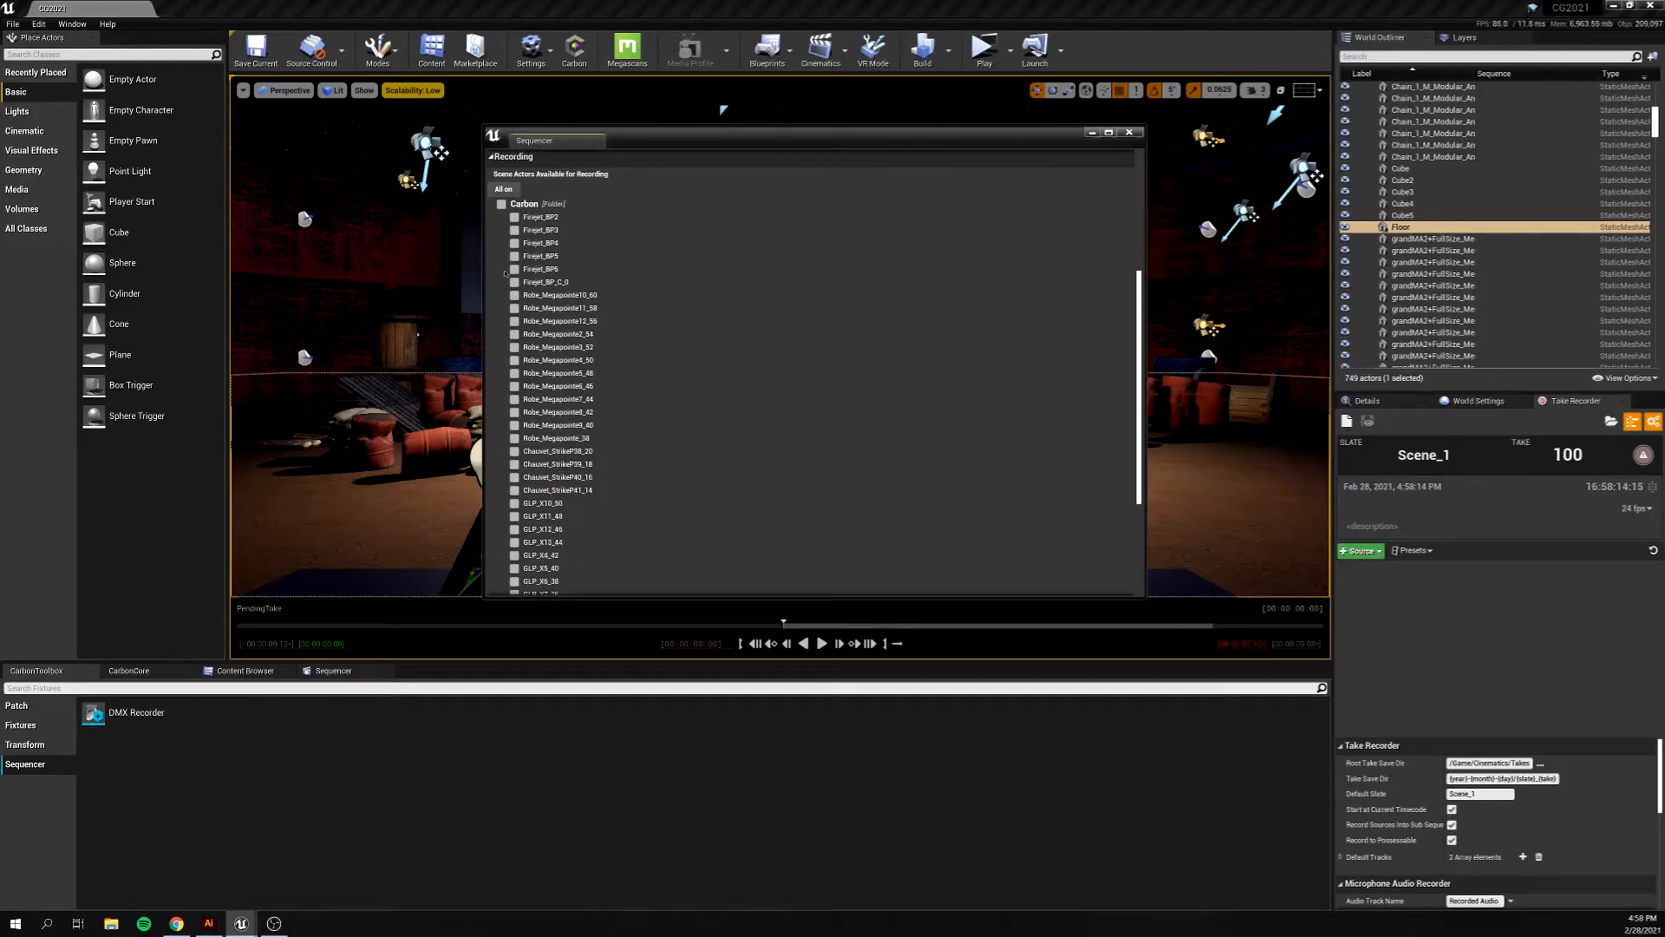
click(505, 189)
scroll(607, 364, down, 5)
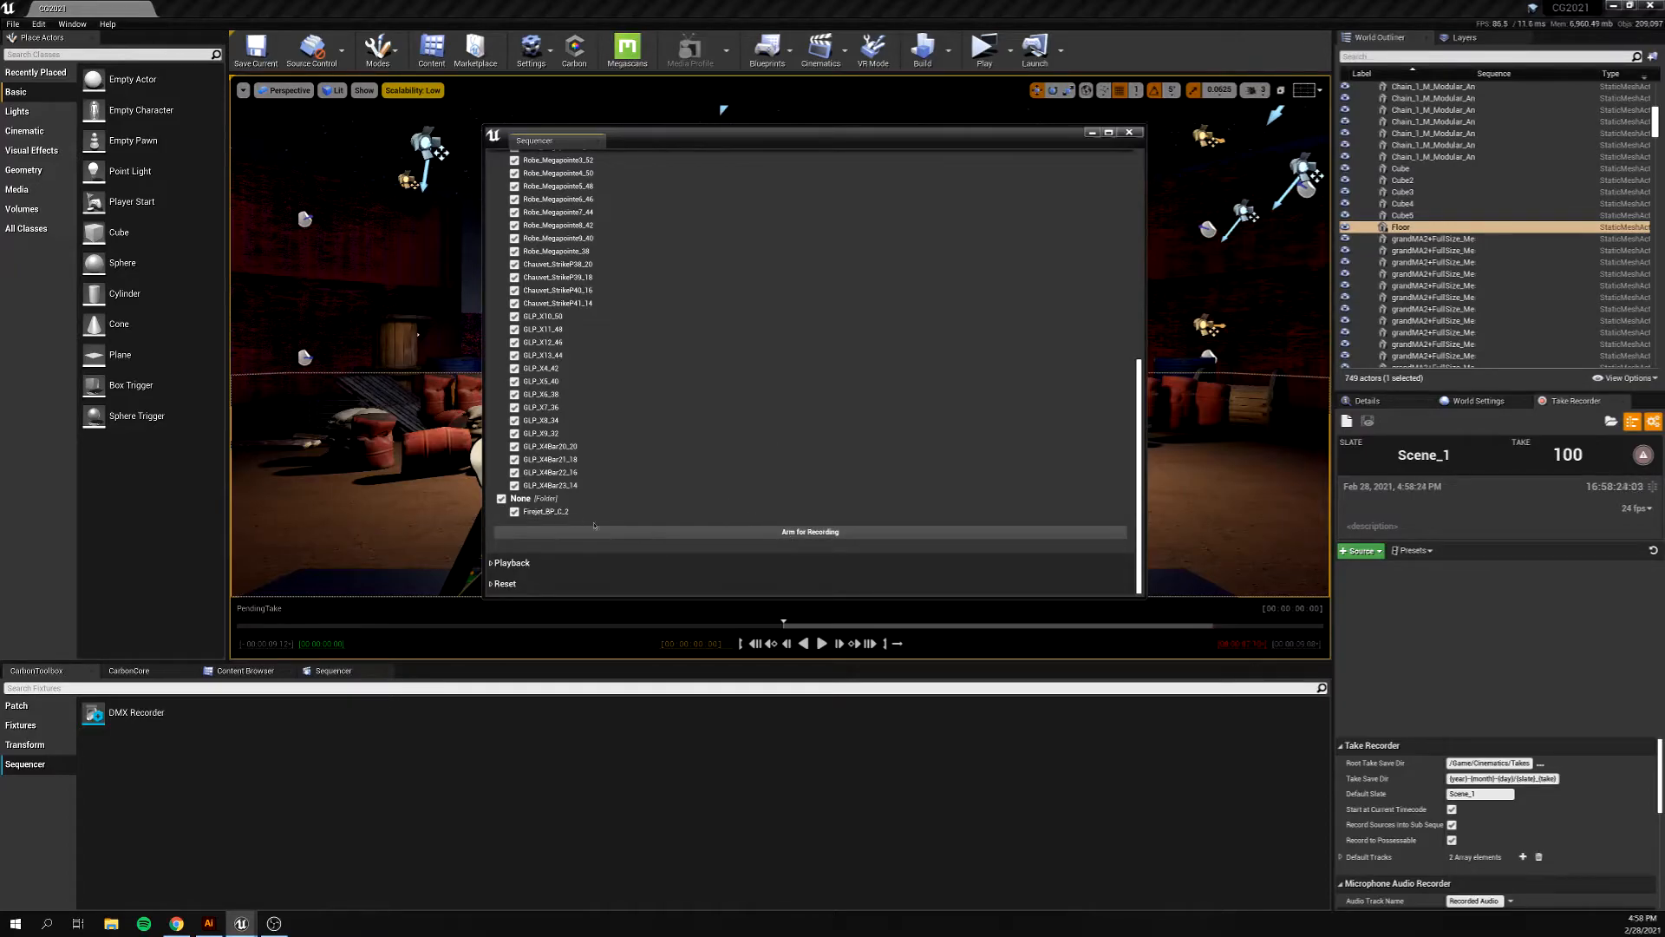
click(810, 532)
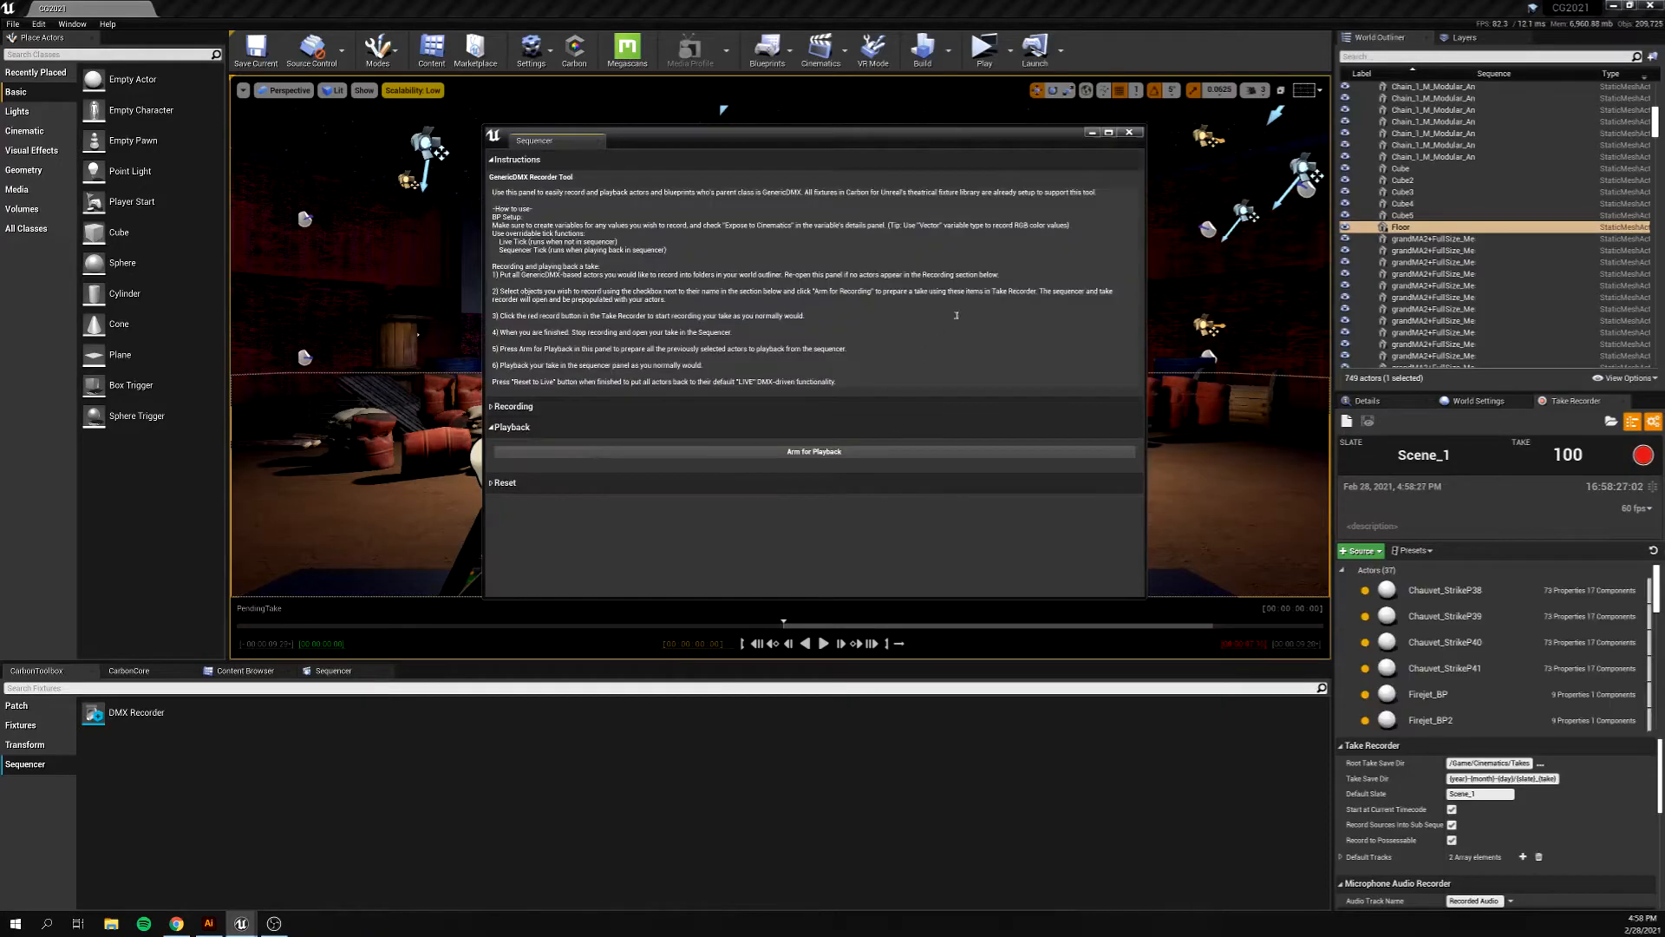
click(1093, 133)
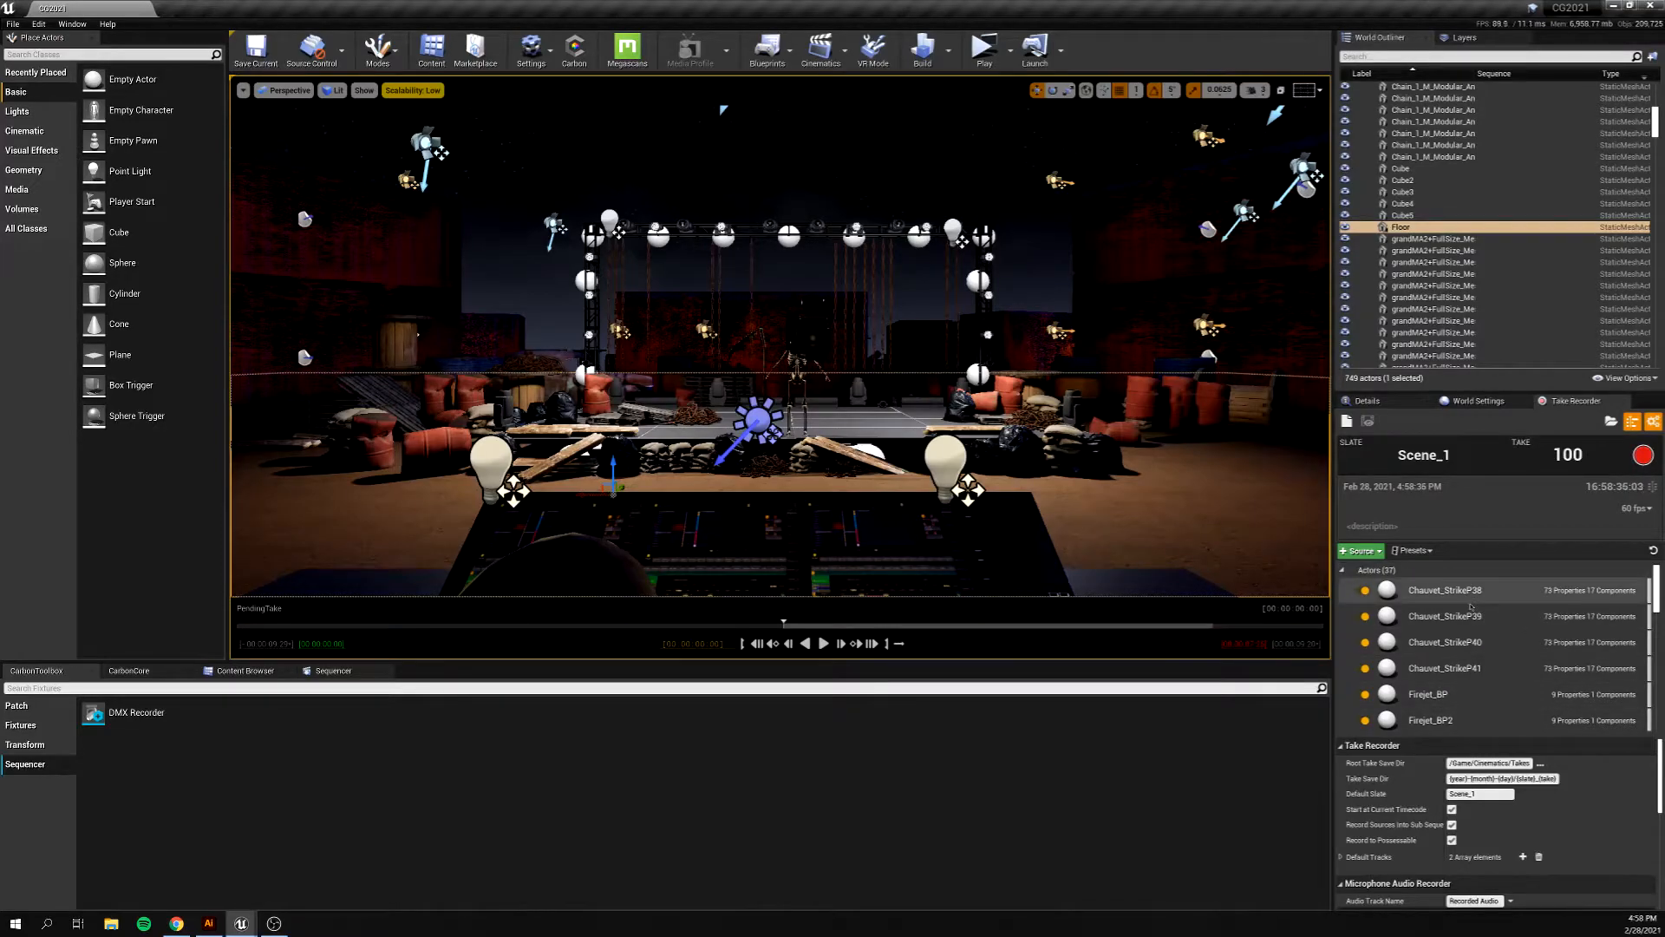
- Collapse the 3D Assets folder, then select the IMAGresCAM camera and show its tracks in the pending take's sequence
scroll(1474, 345, up, 10)
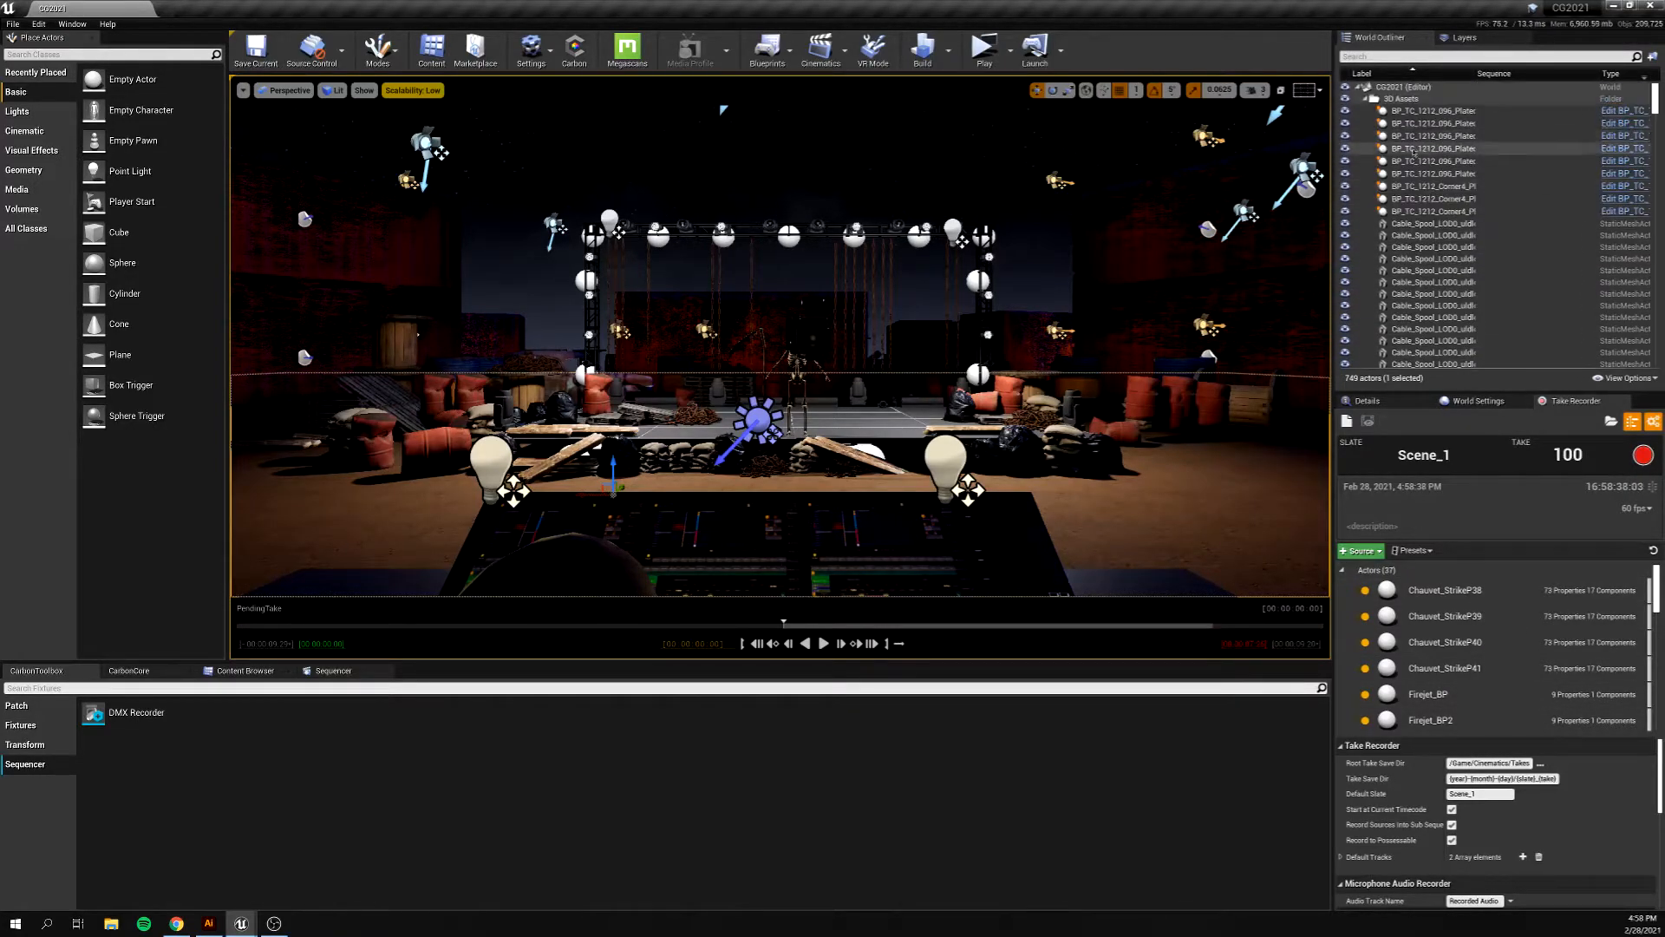
click(1365, 98)
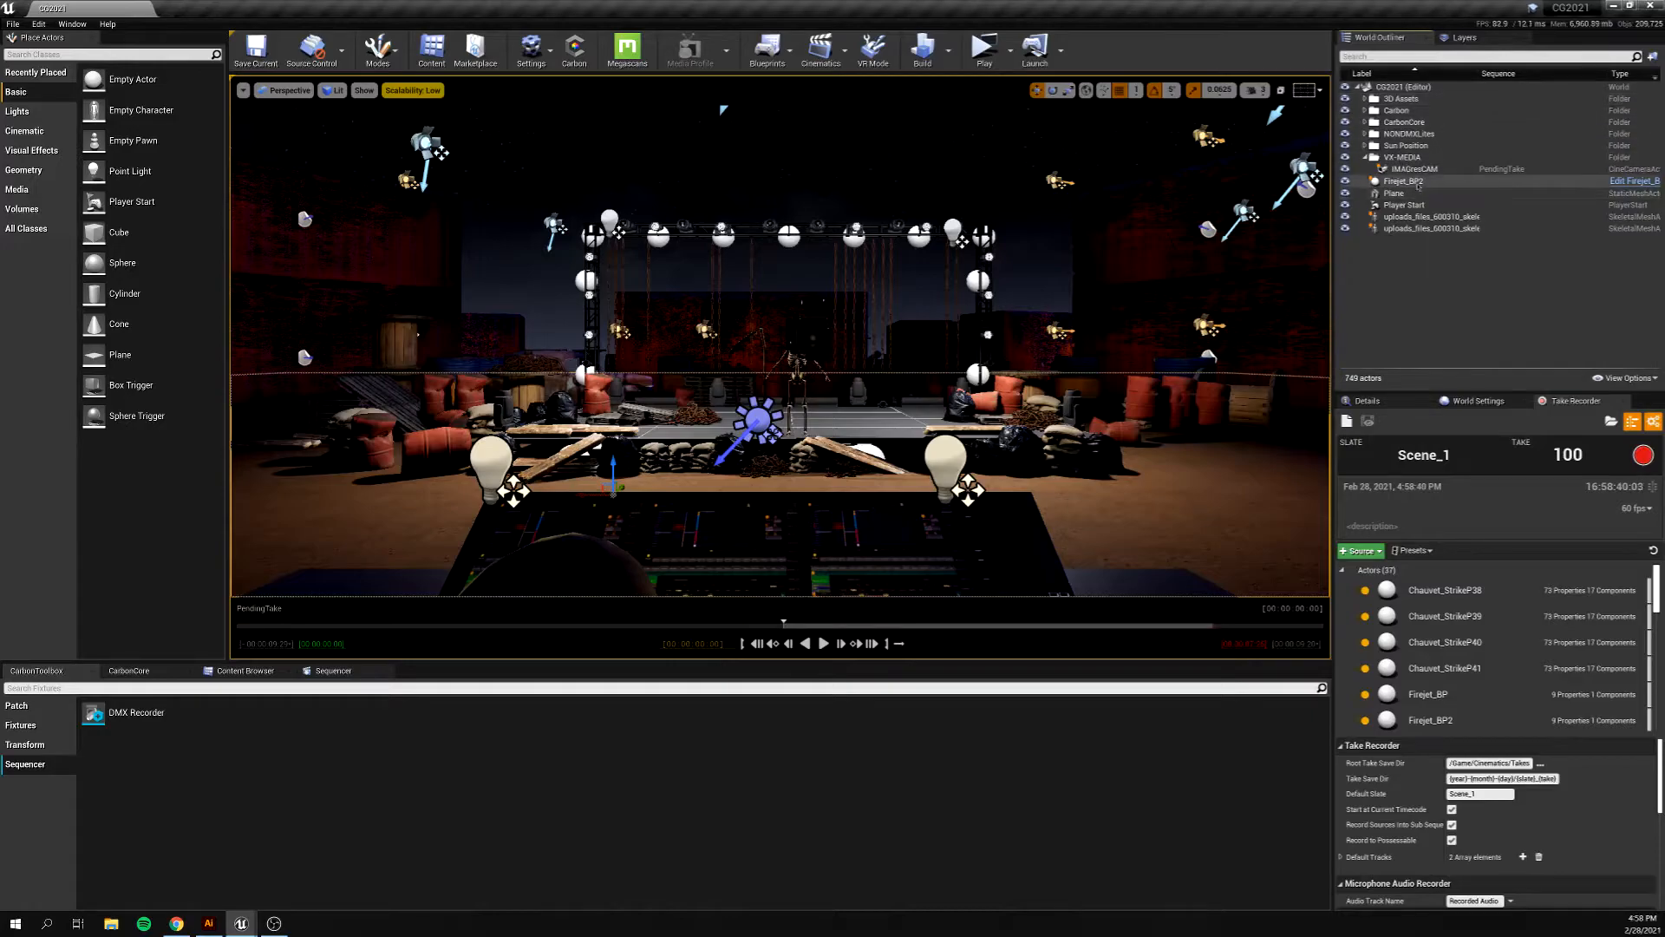
drag(1416, 169, 1427, 672)
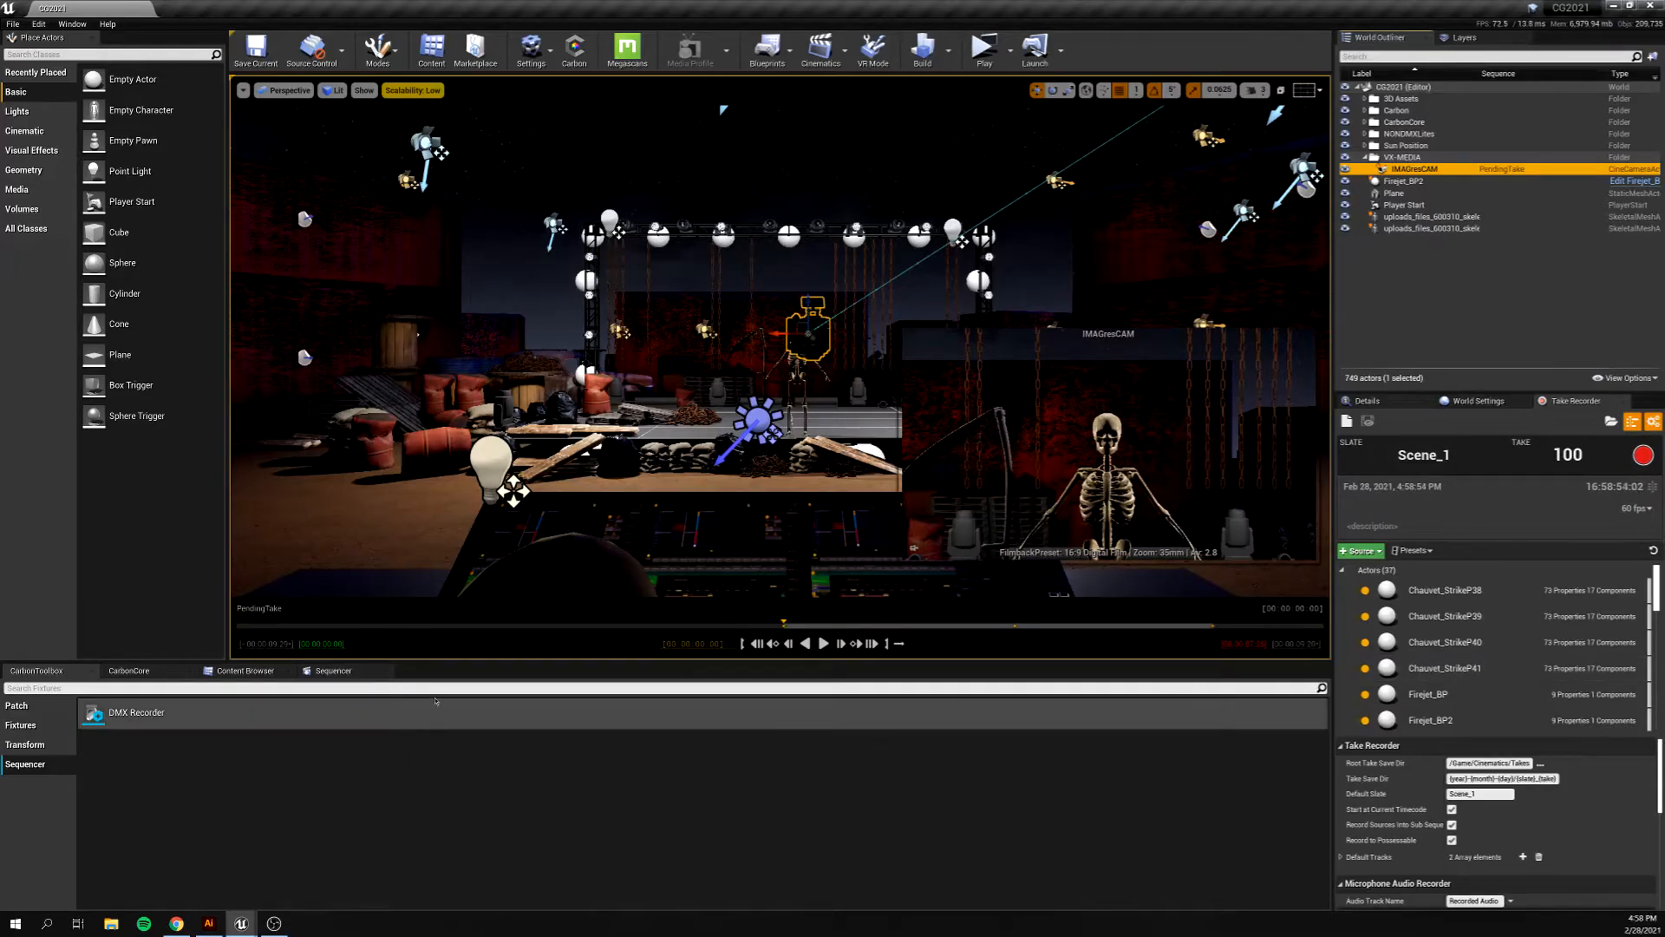
click(335, 671)
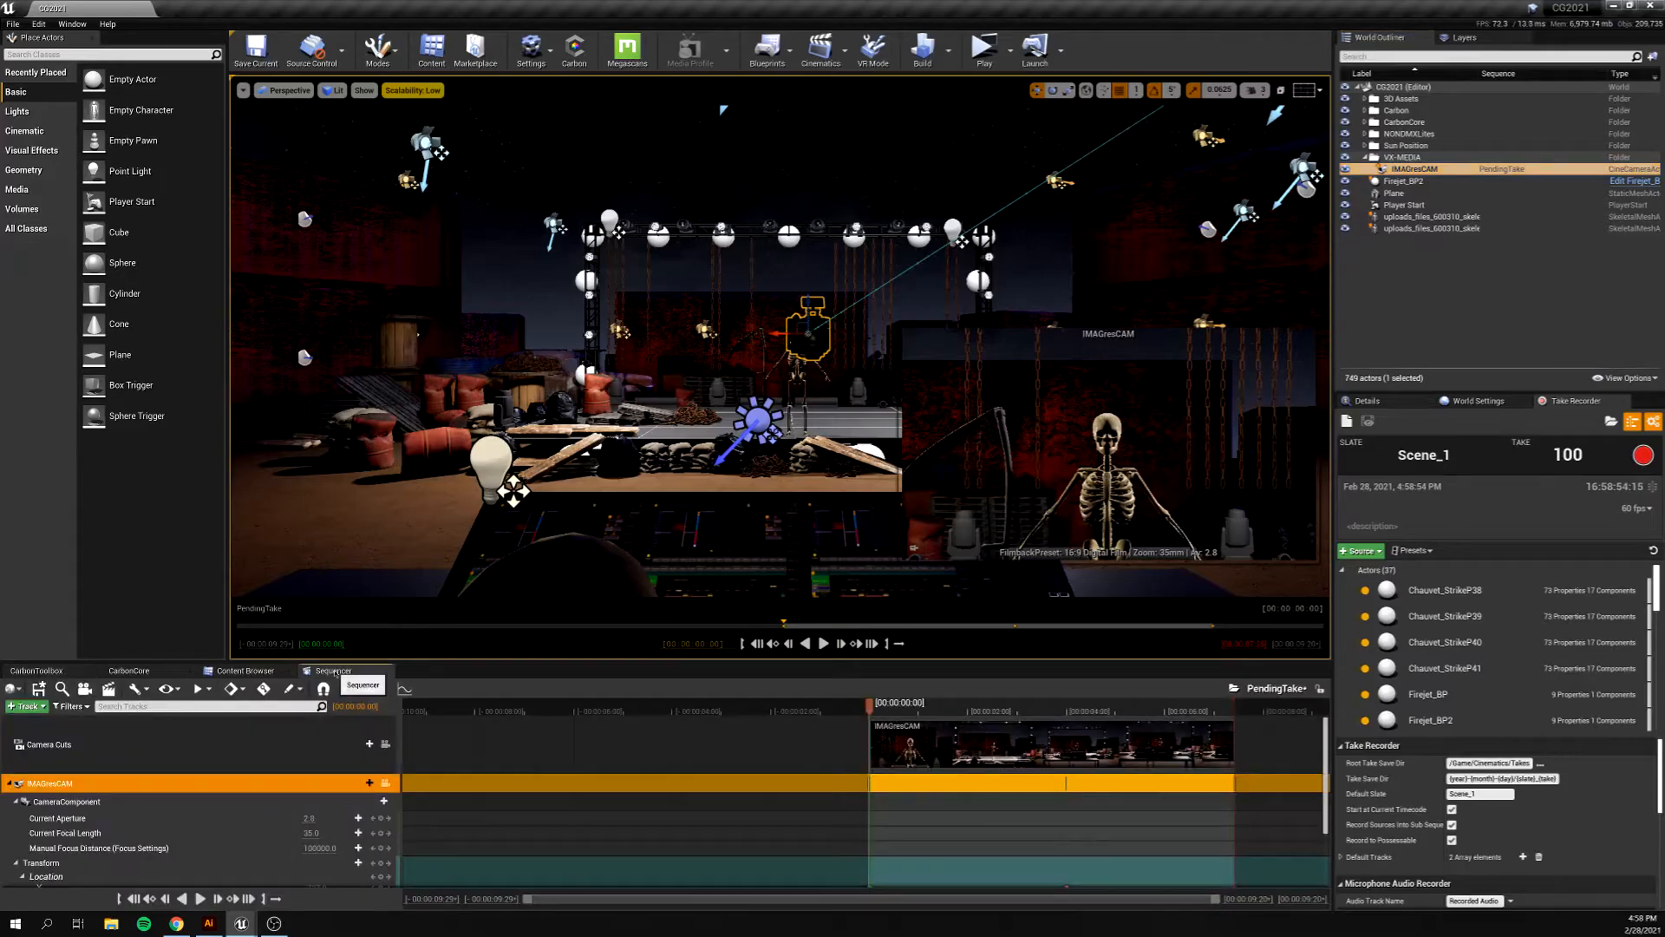
- Play the level in the active viewport and connect Art-Net in CarbonCore so live DMX drives the fixtures
click(1011, 52)
click(1040, 86)
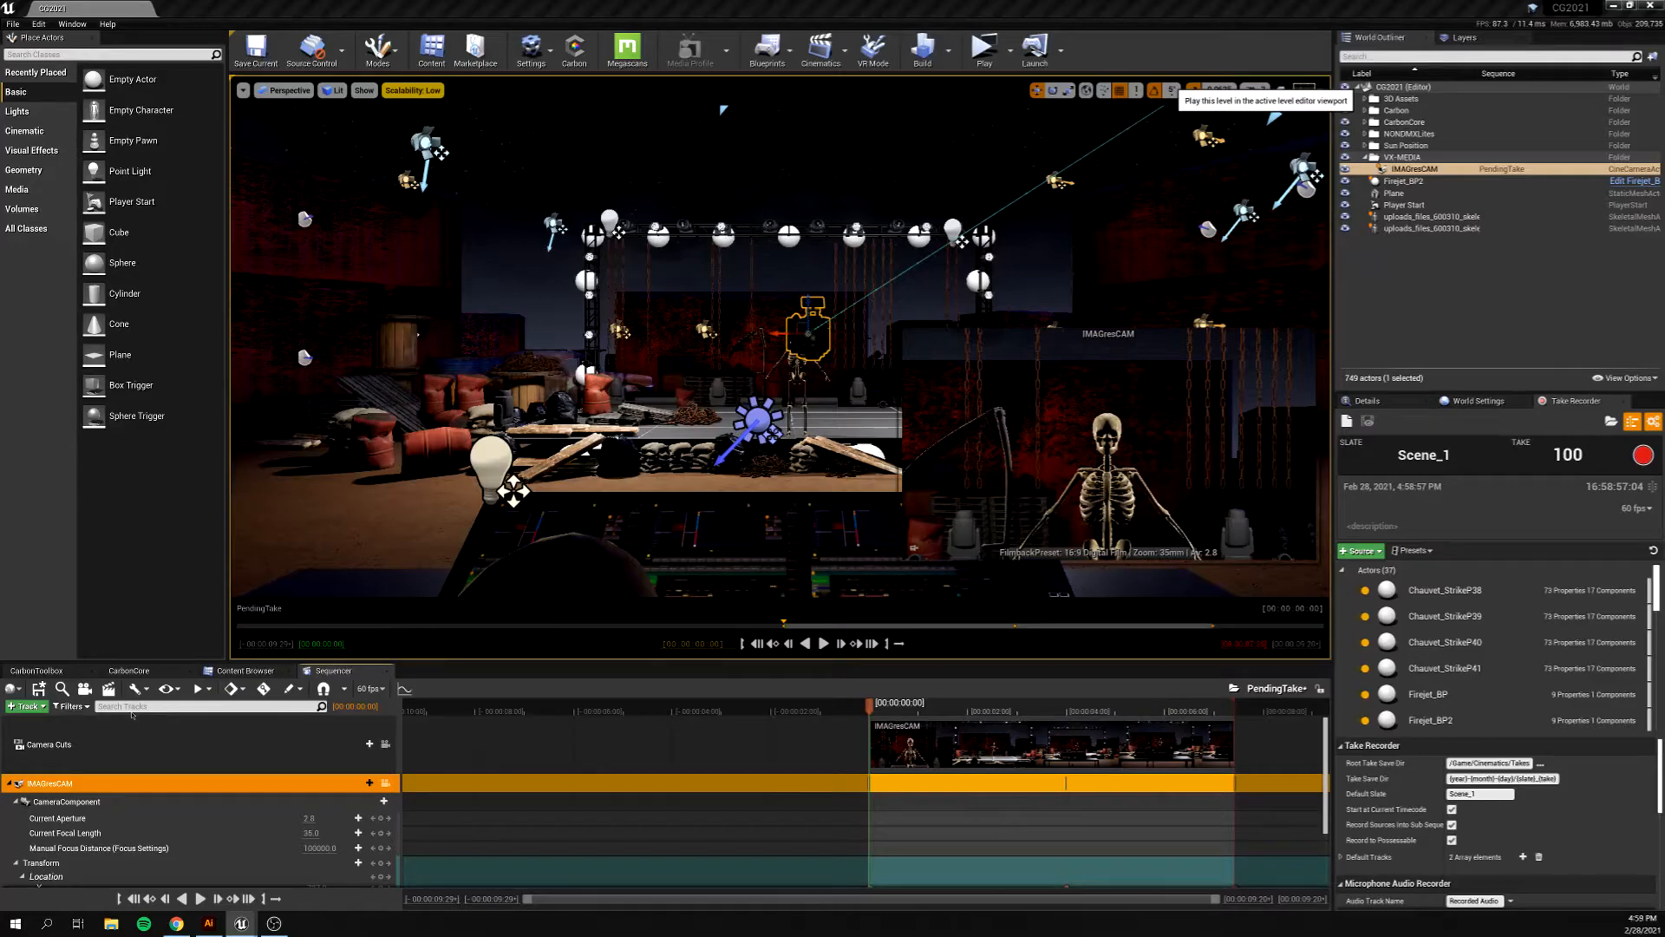
click(242, 671)
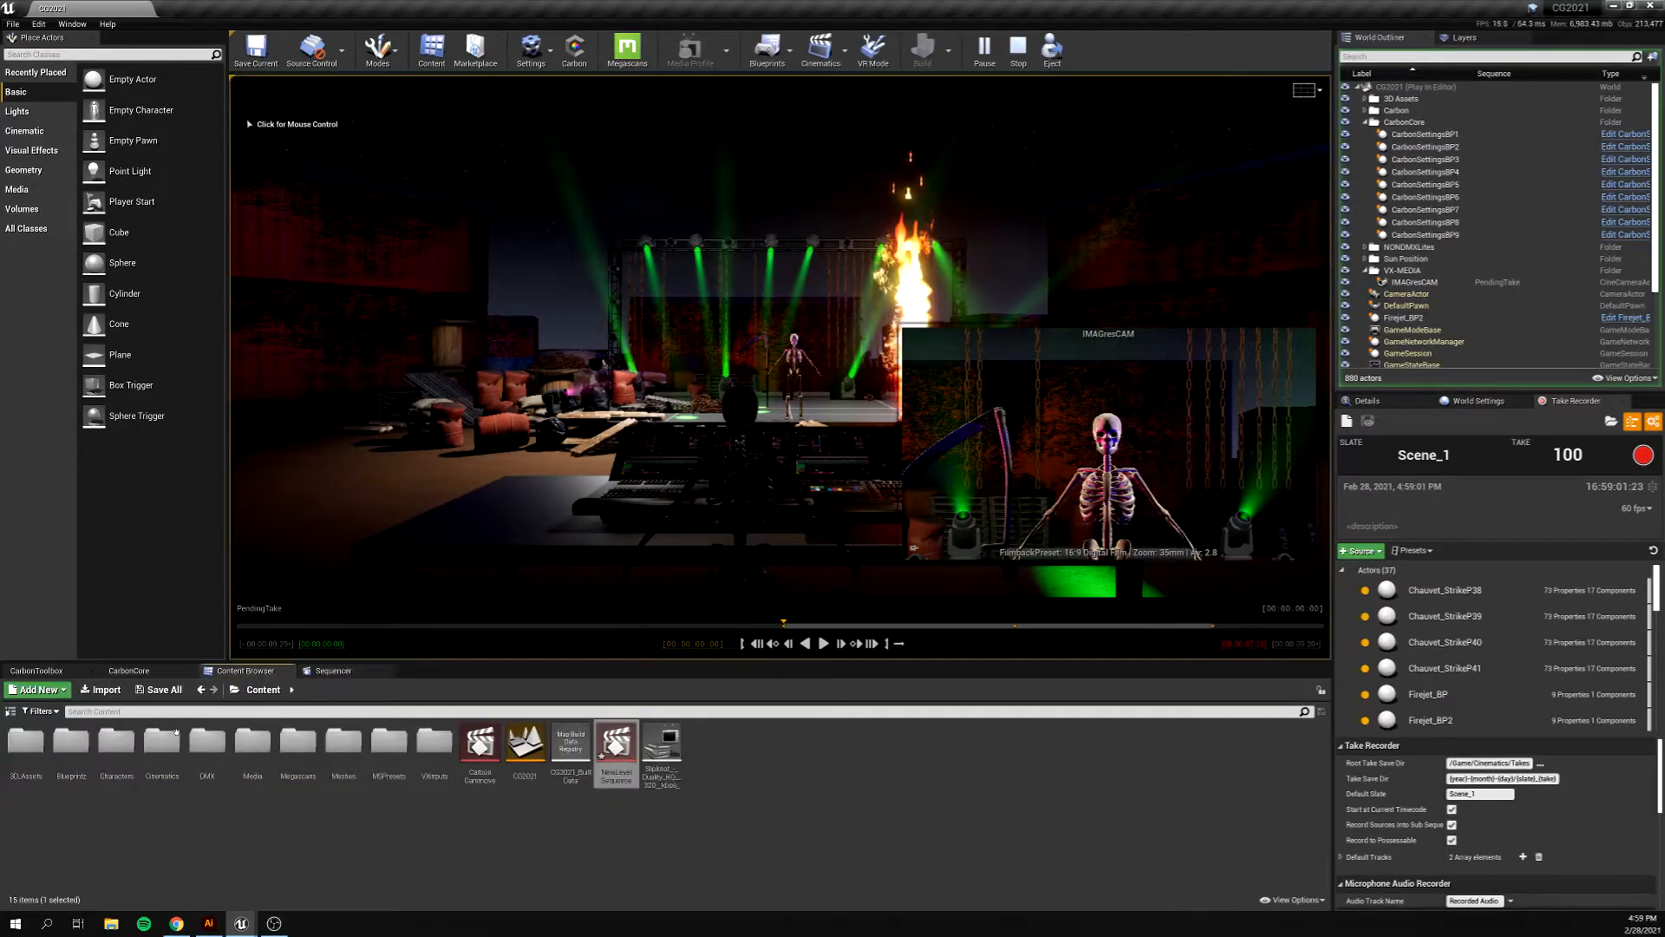
click(128, 671)
click(173, 727)
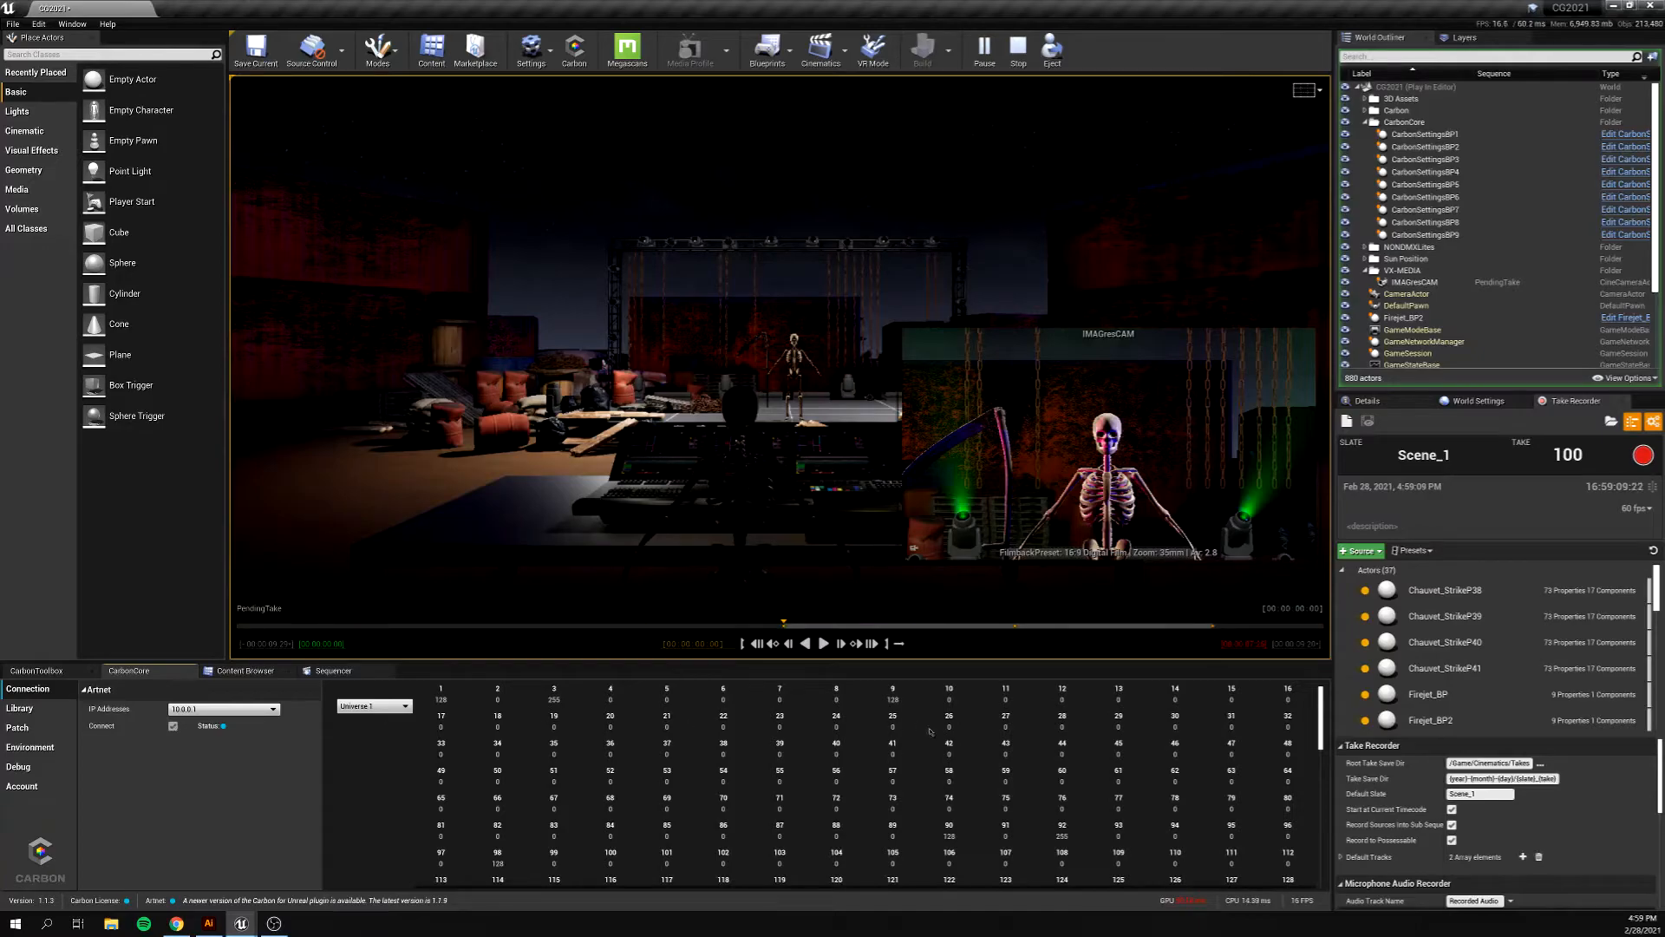
- Record take 100 of slate Scene_1 with Take Recorder while the DMX show plays, and stop the recording
click(1642, 454)
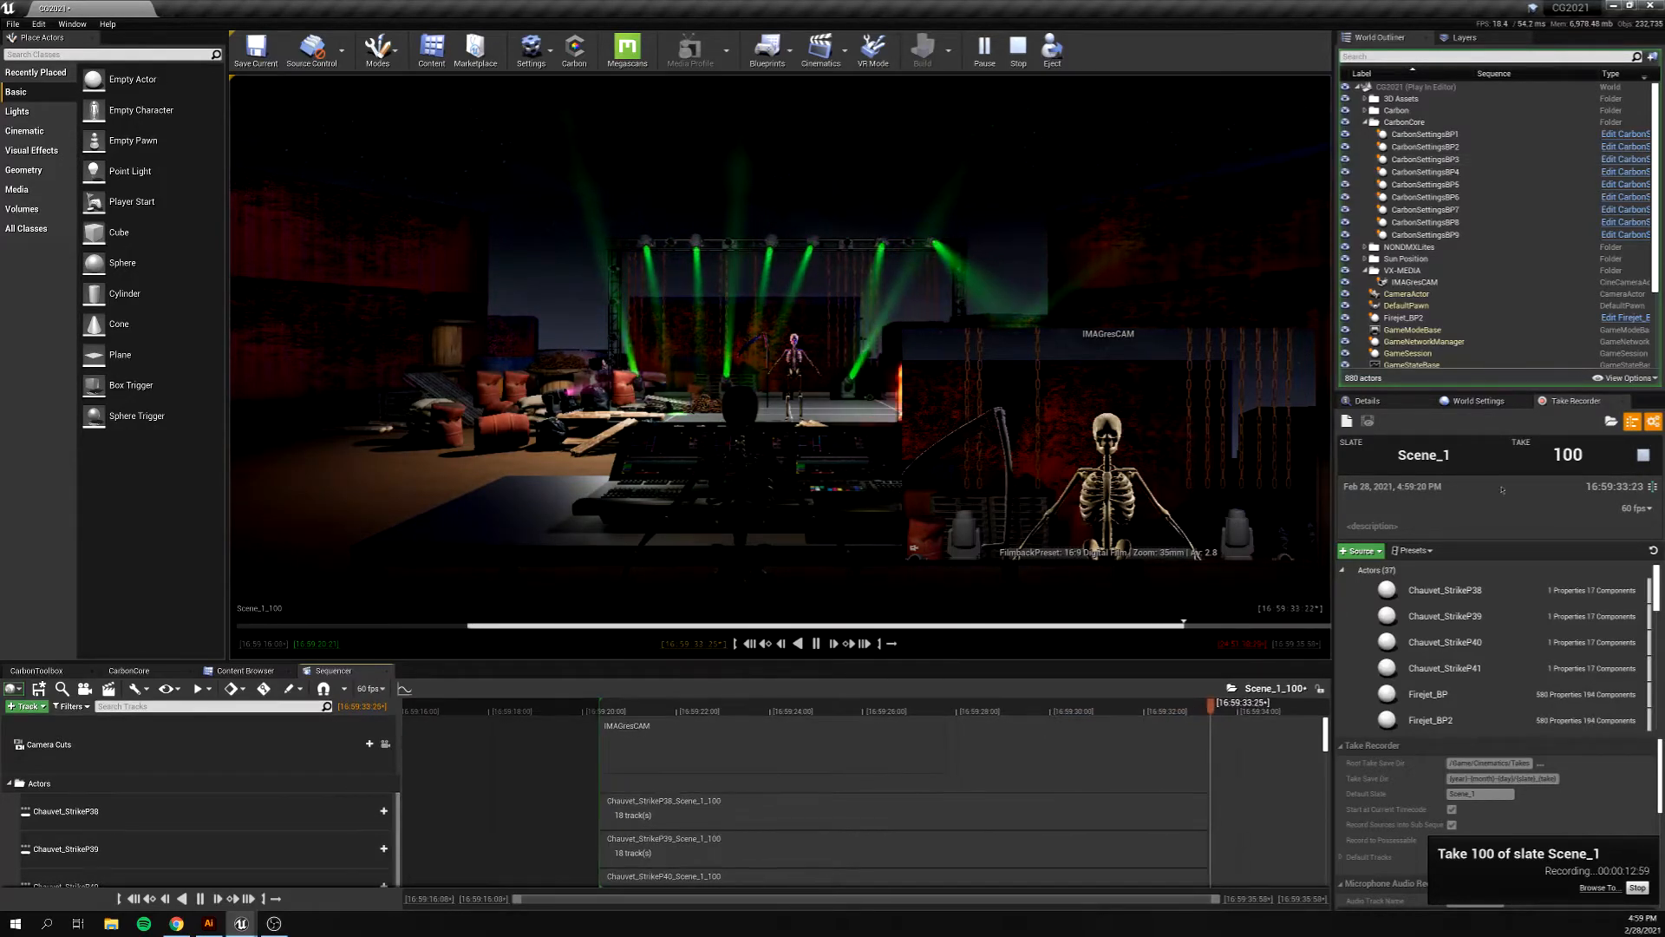
click(1642, 454)
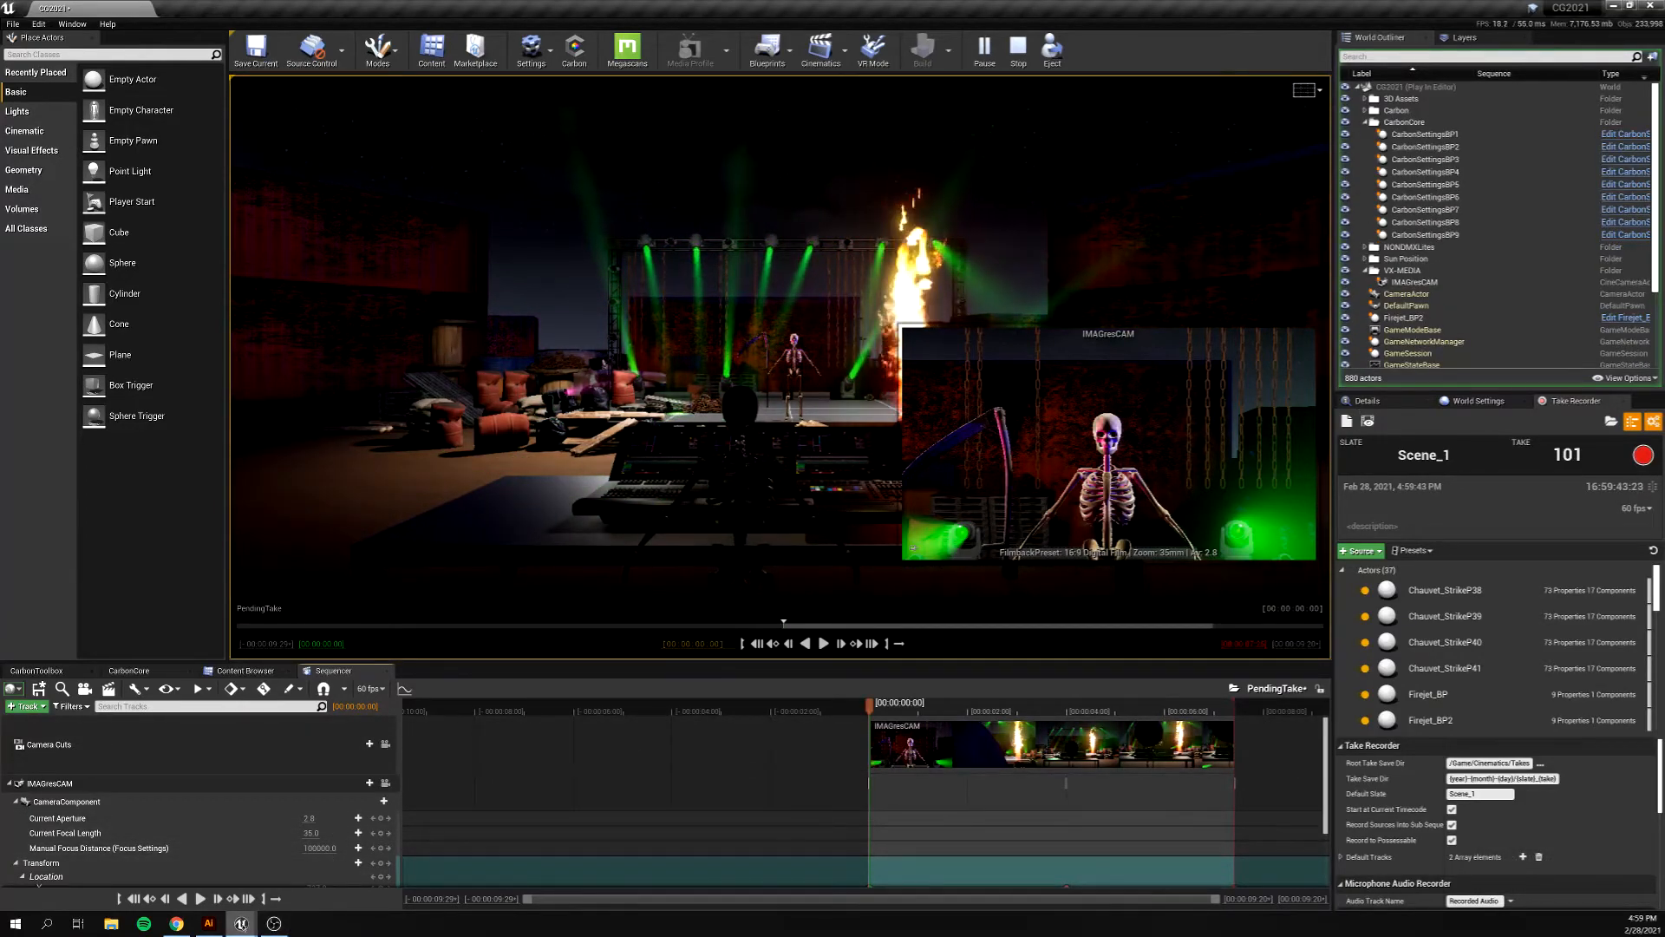
- Check the Playback and Reset sections of Carbon's DMX Recorder, close its window and open the last recording for review
mouse_move(242, 924)
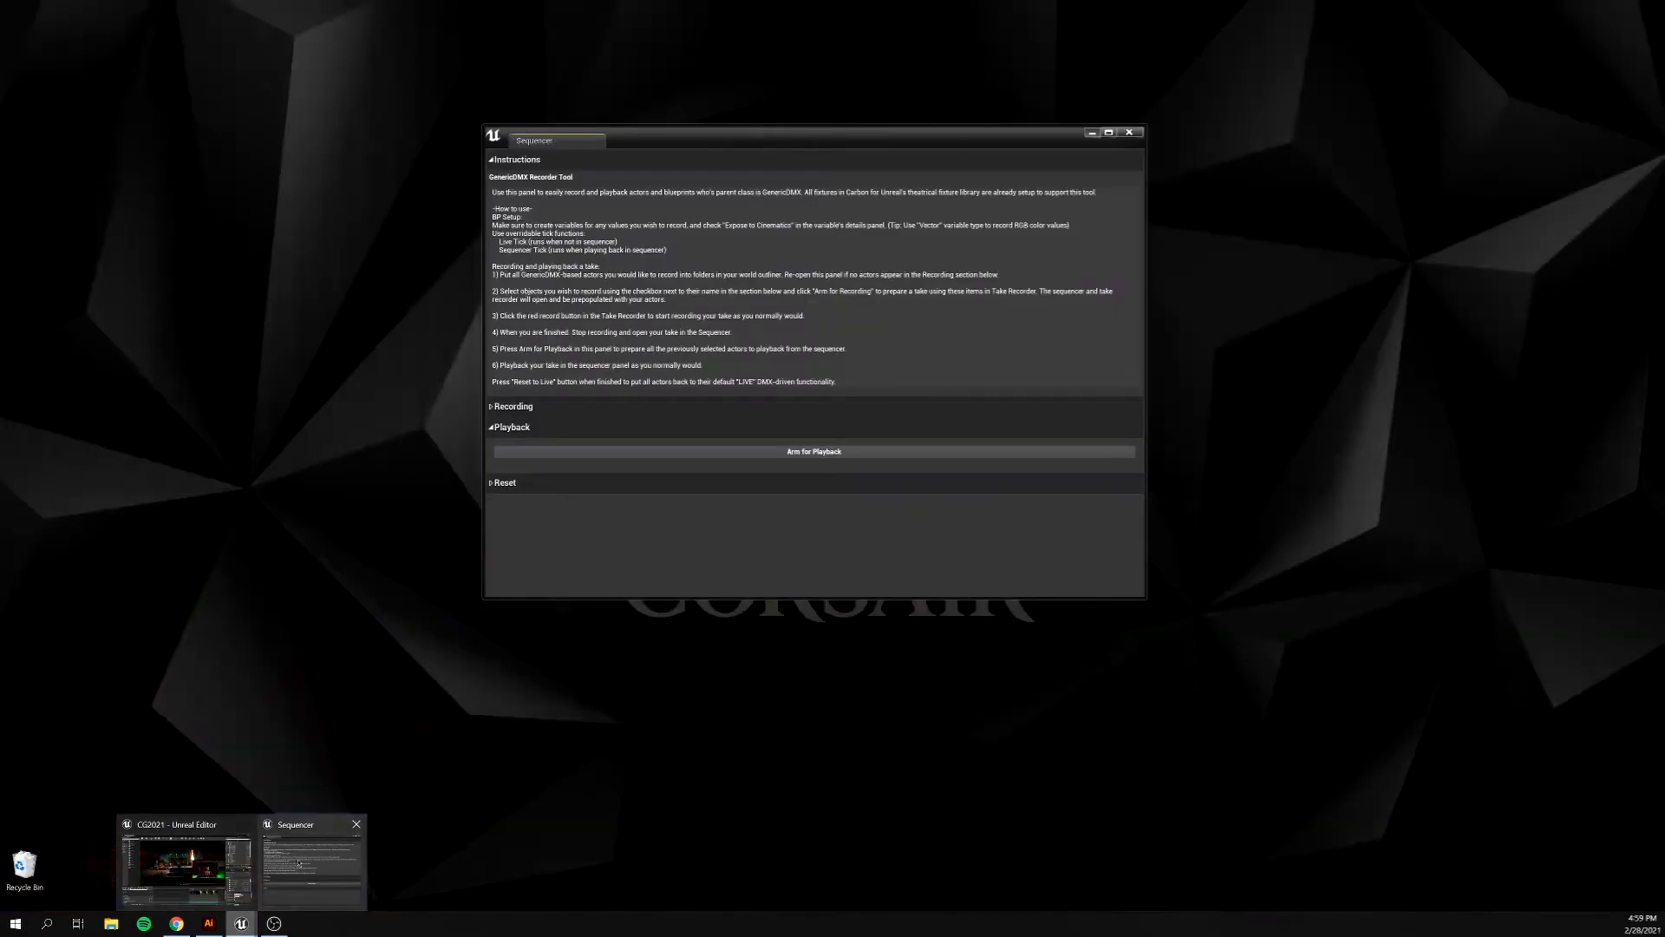
click(316, 859)
click(505, 482)
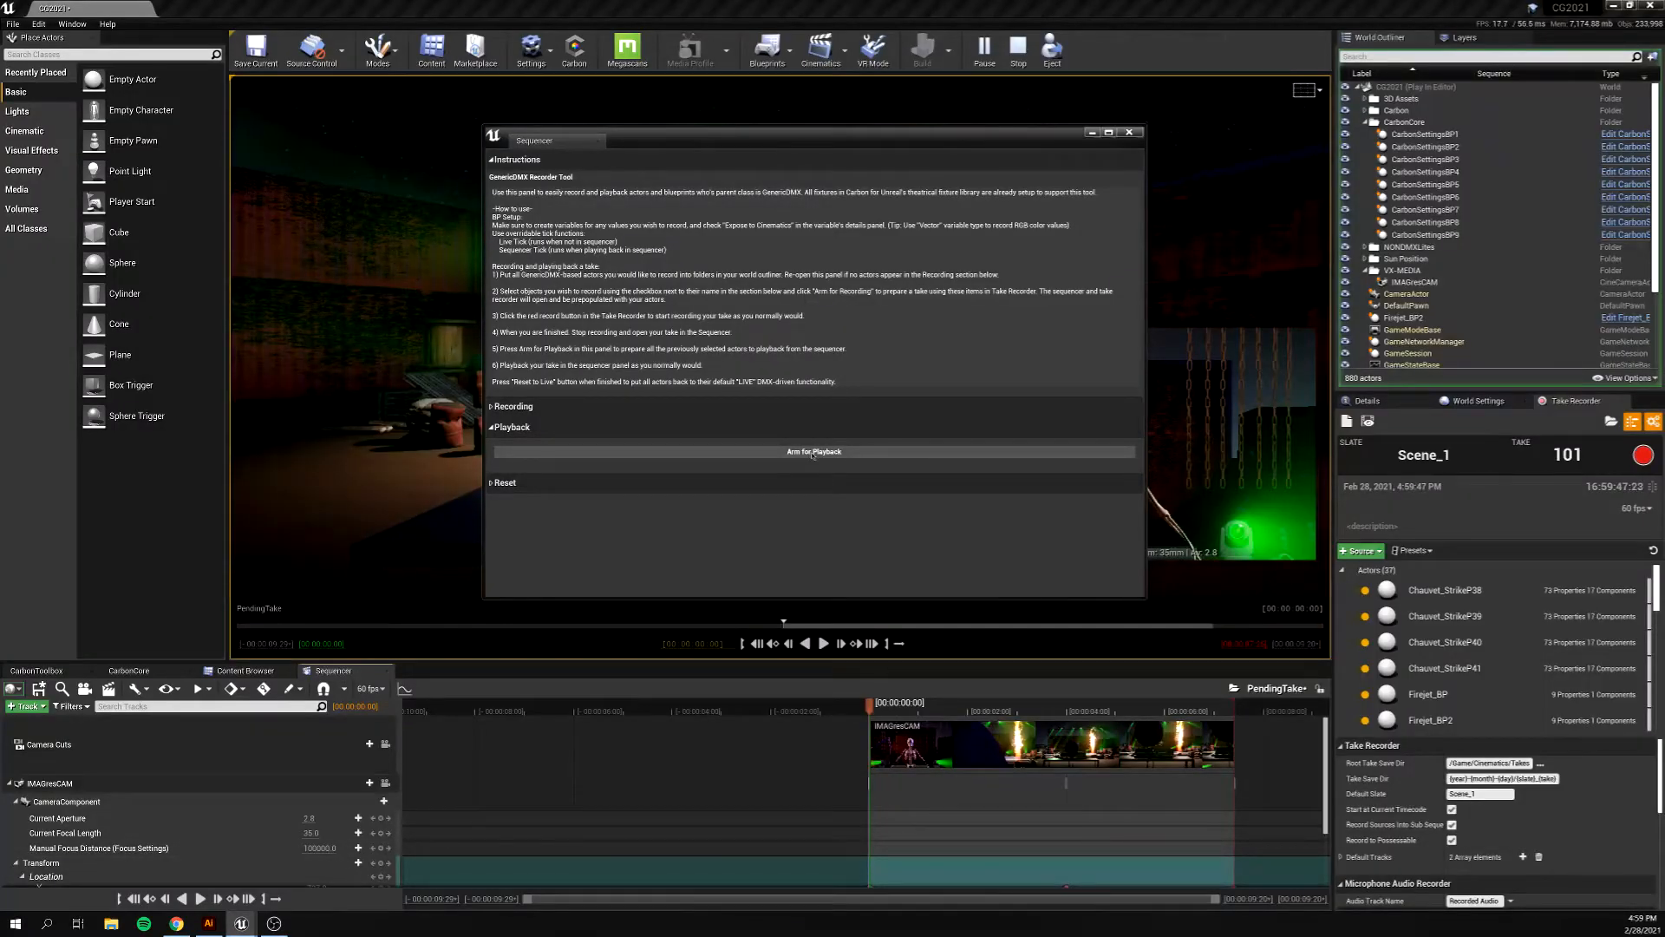
click(512, 427)
click(1129, 132)
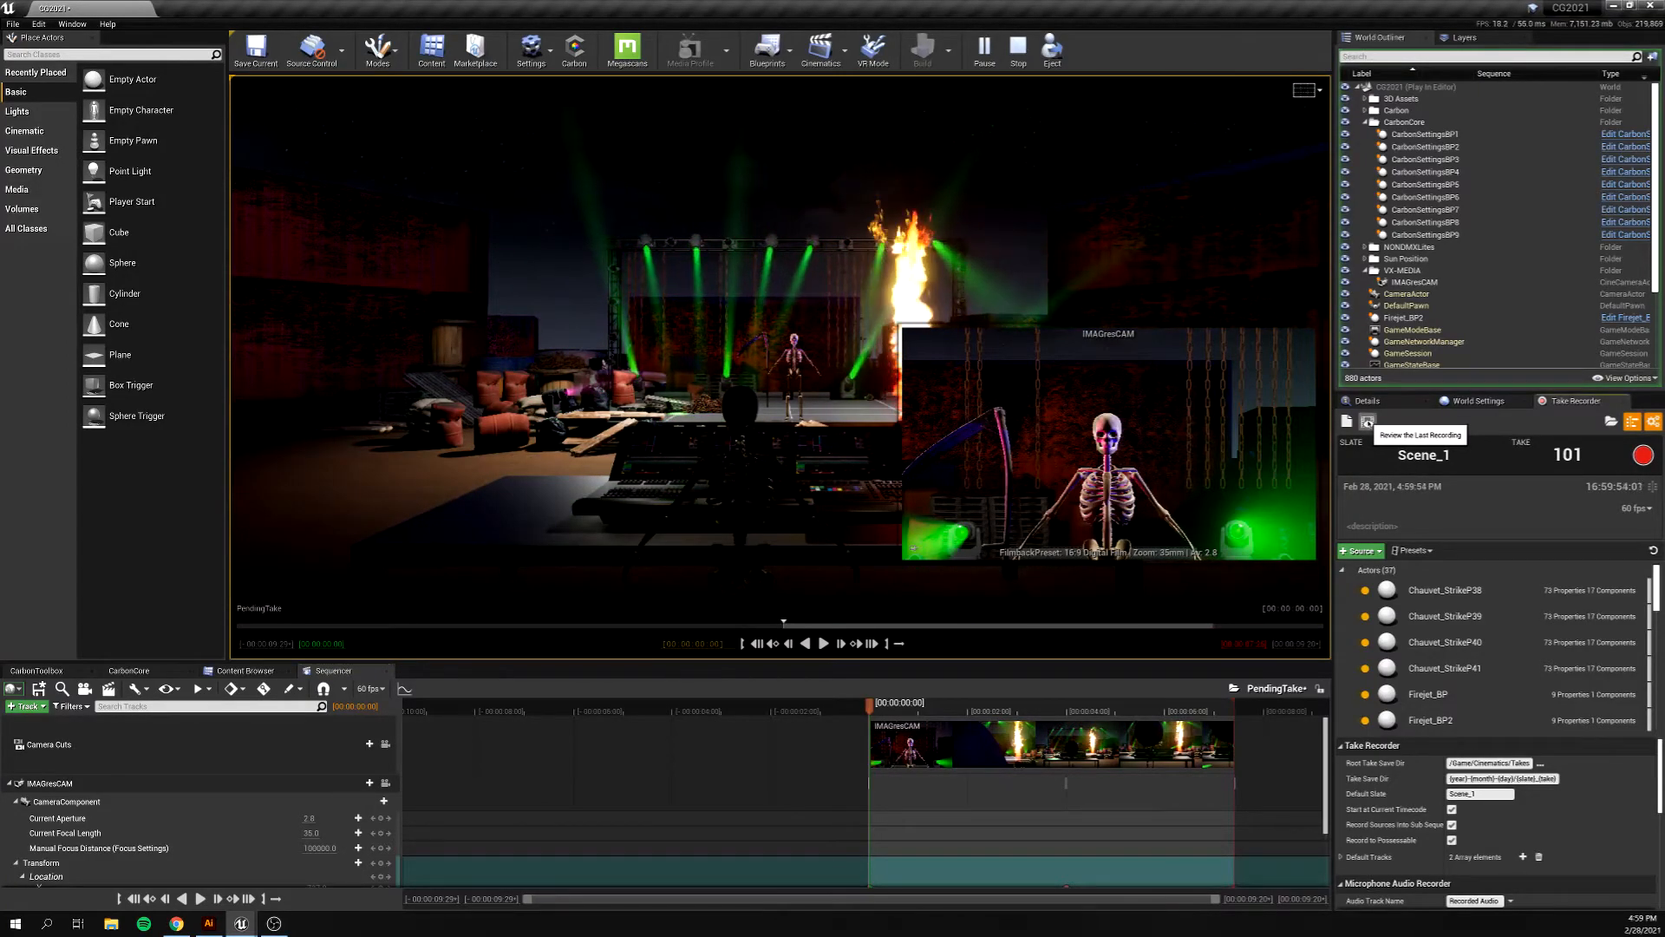
click(1368, 422)
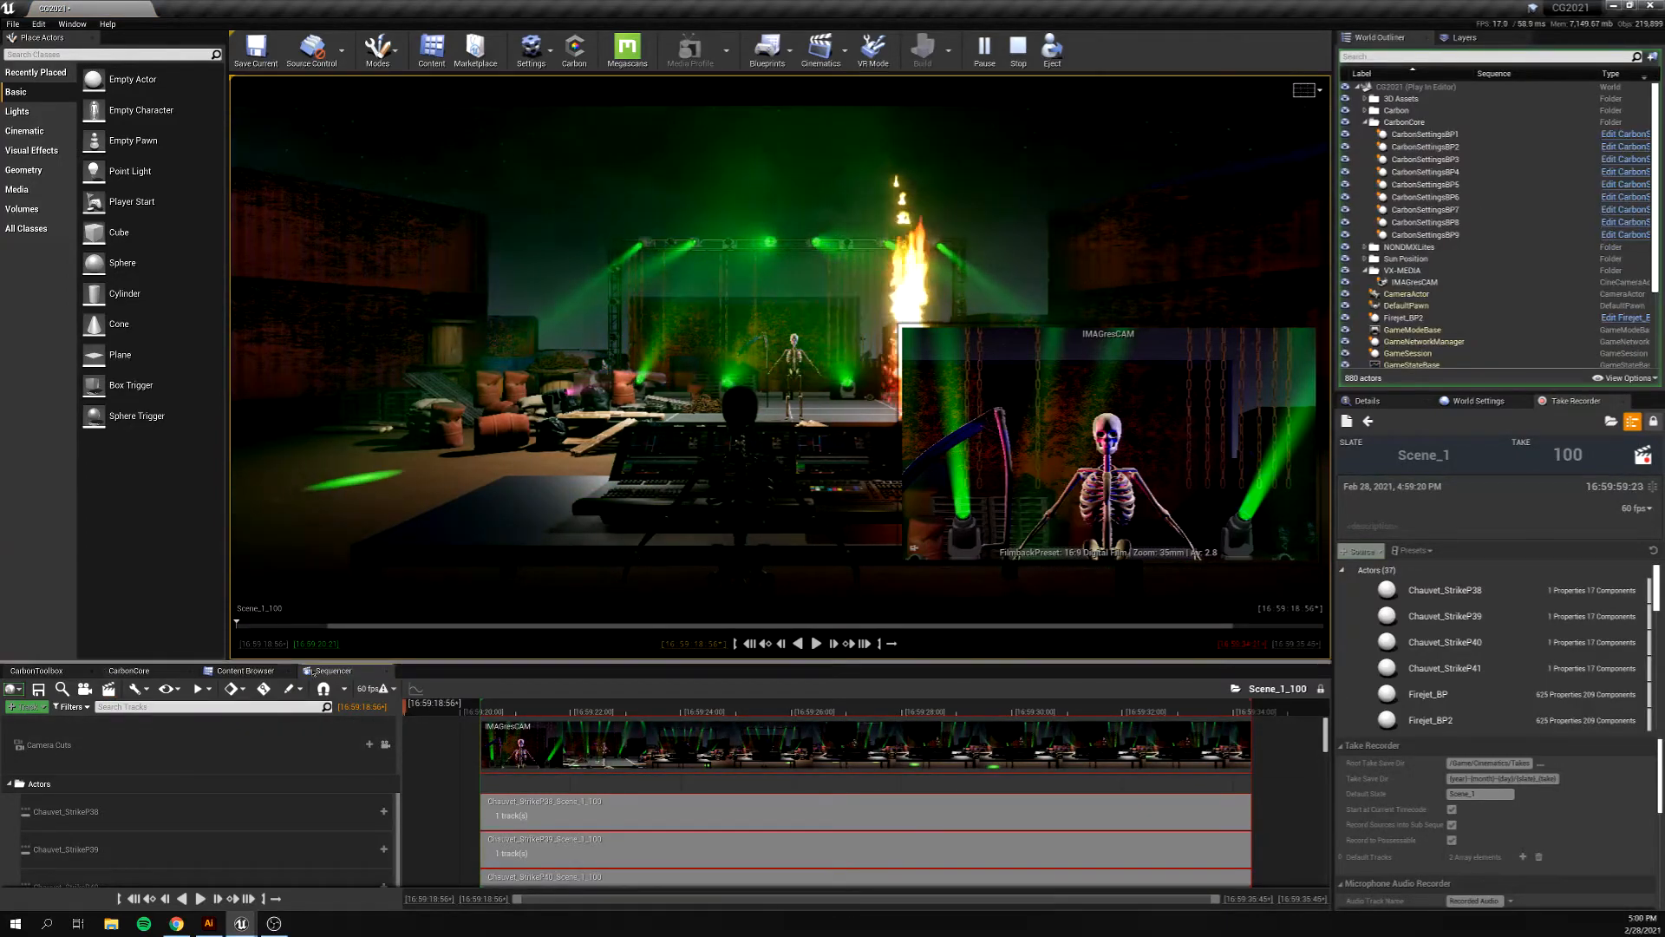
- Open the Render Movie Settings for the Scene_1_100 sequence and exit play mode to allow capturing the movie
click(108, 689)
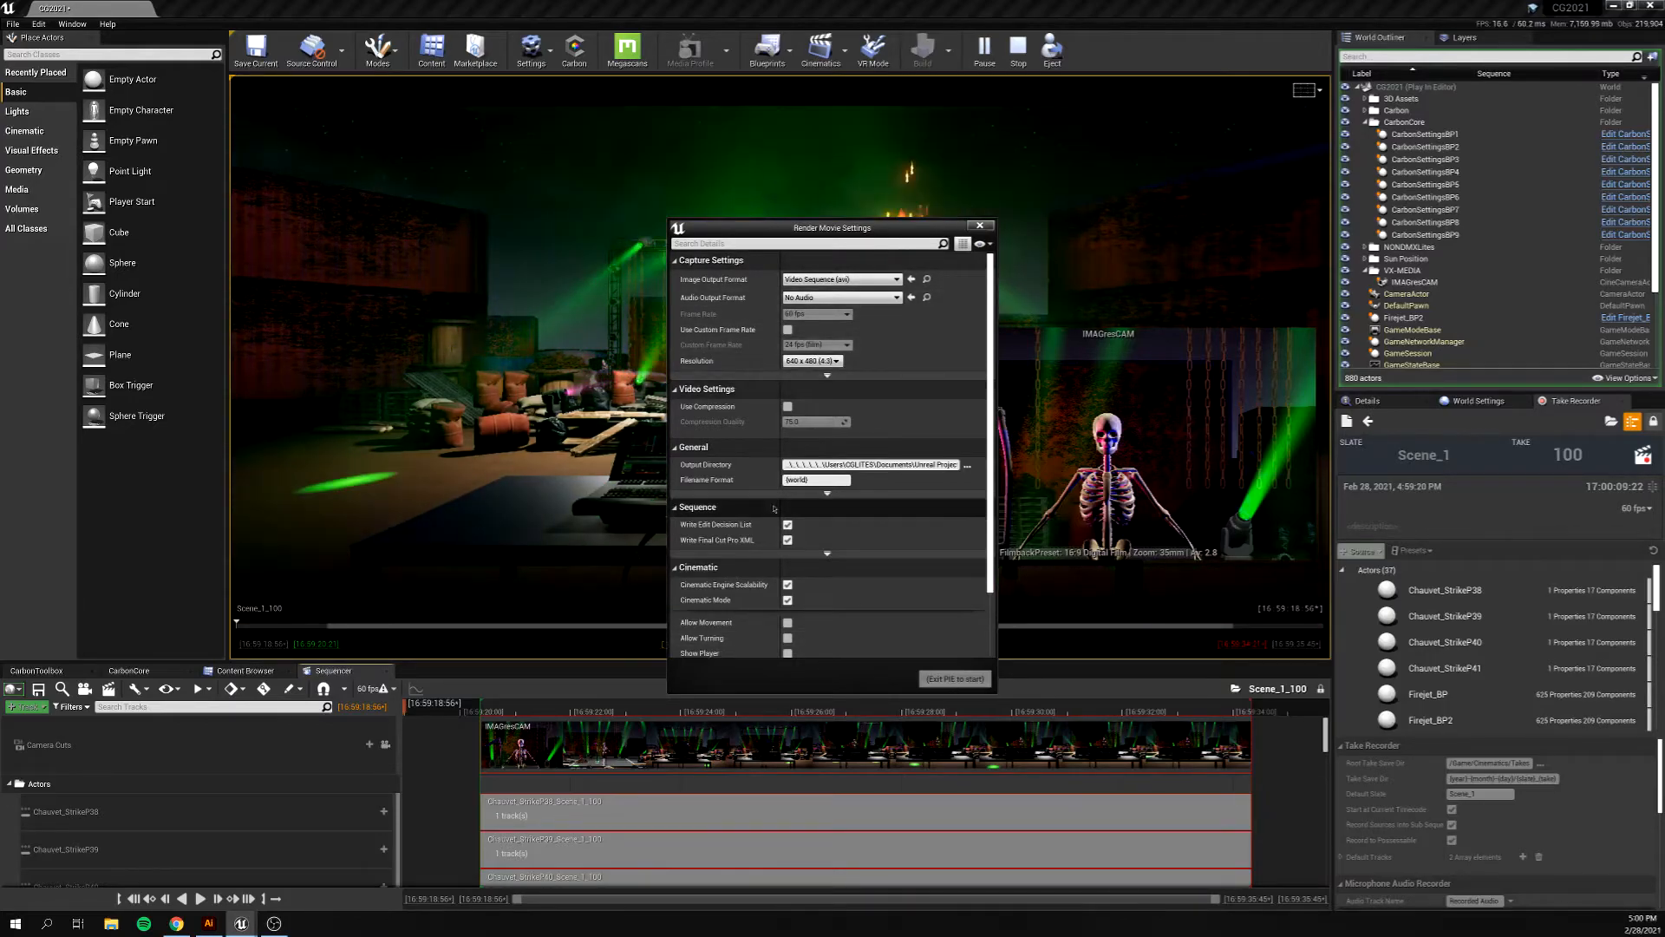
key(Escape)
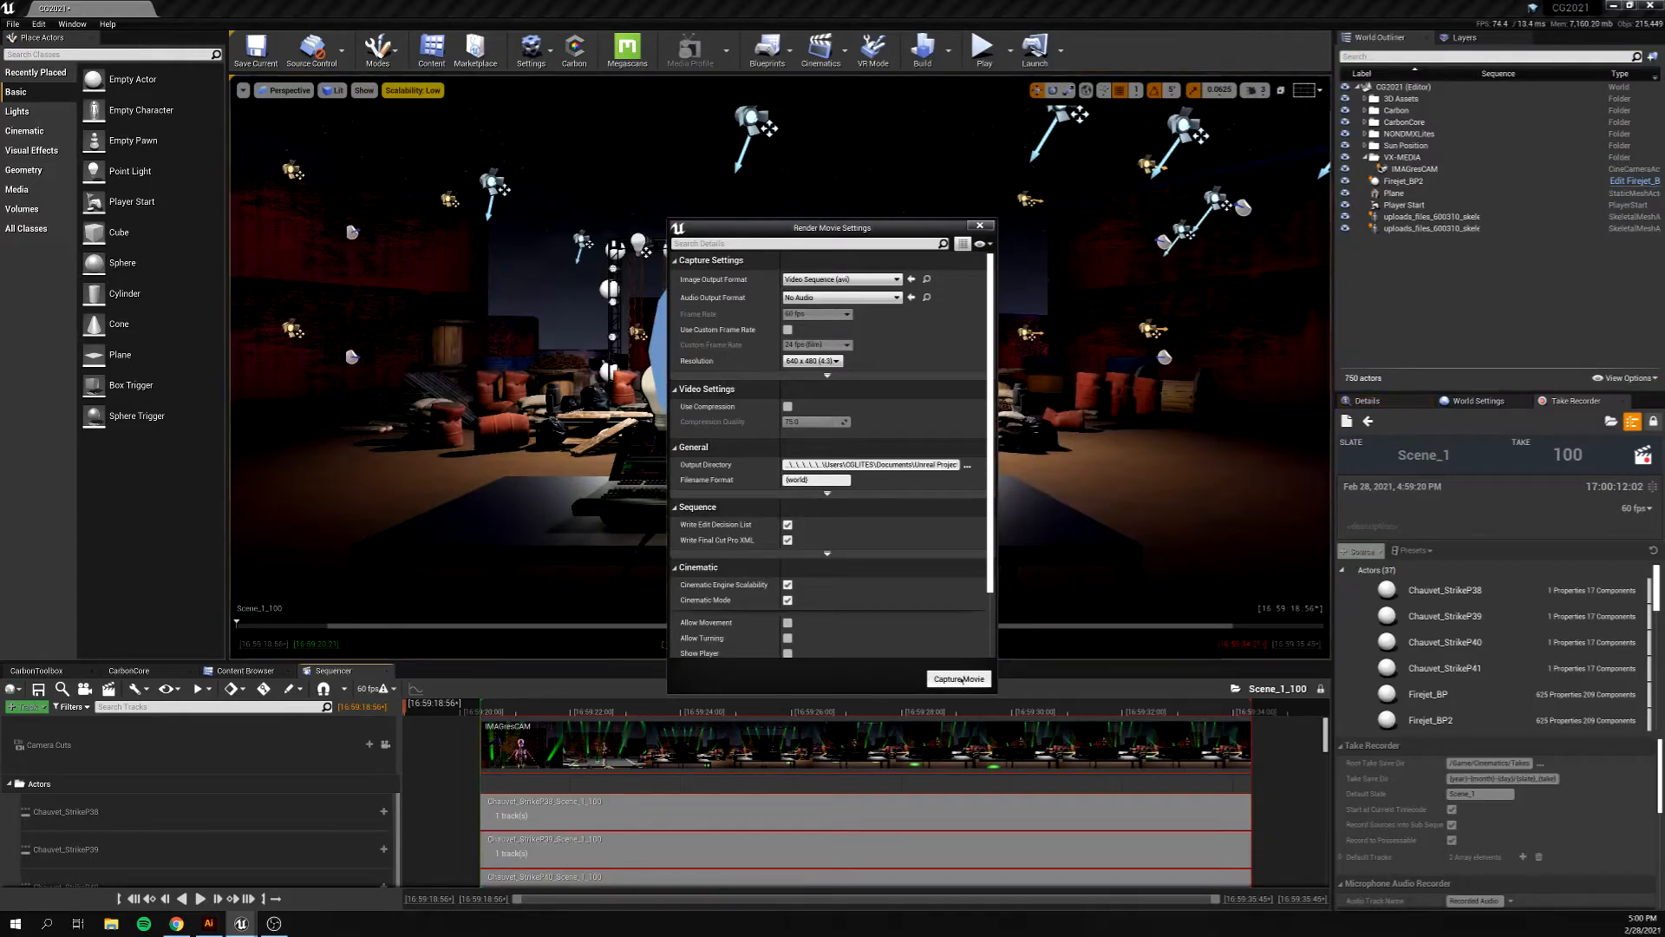
click(961, 679)
click(895, 582)
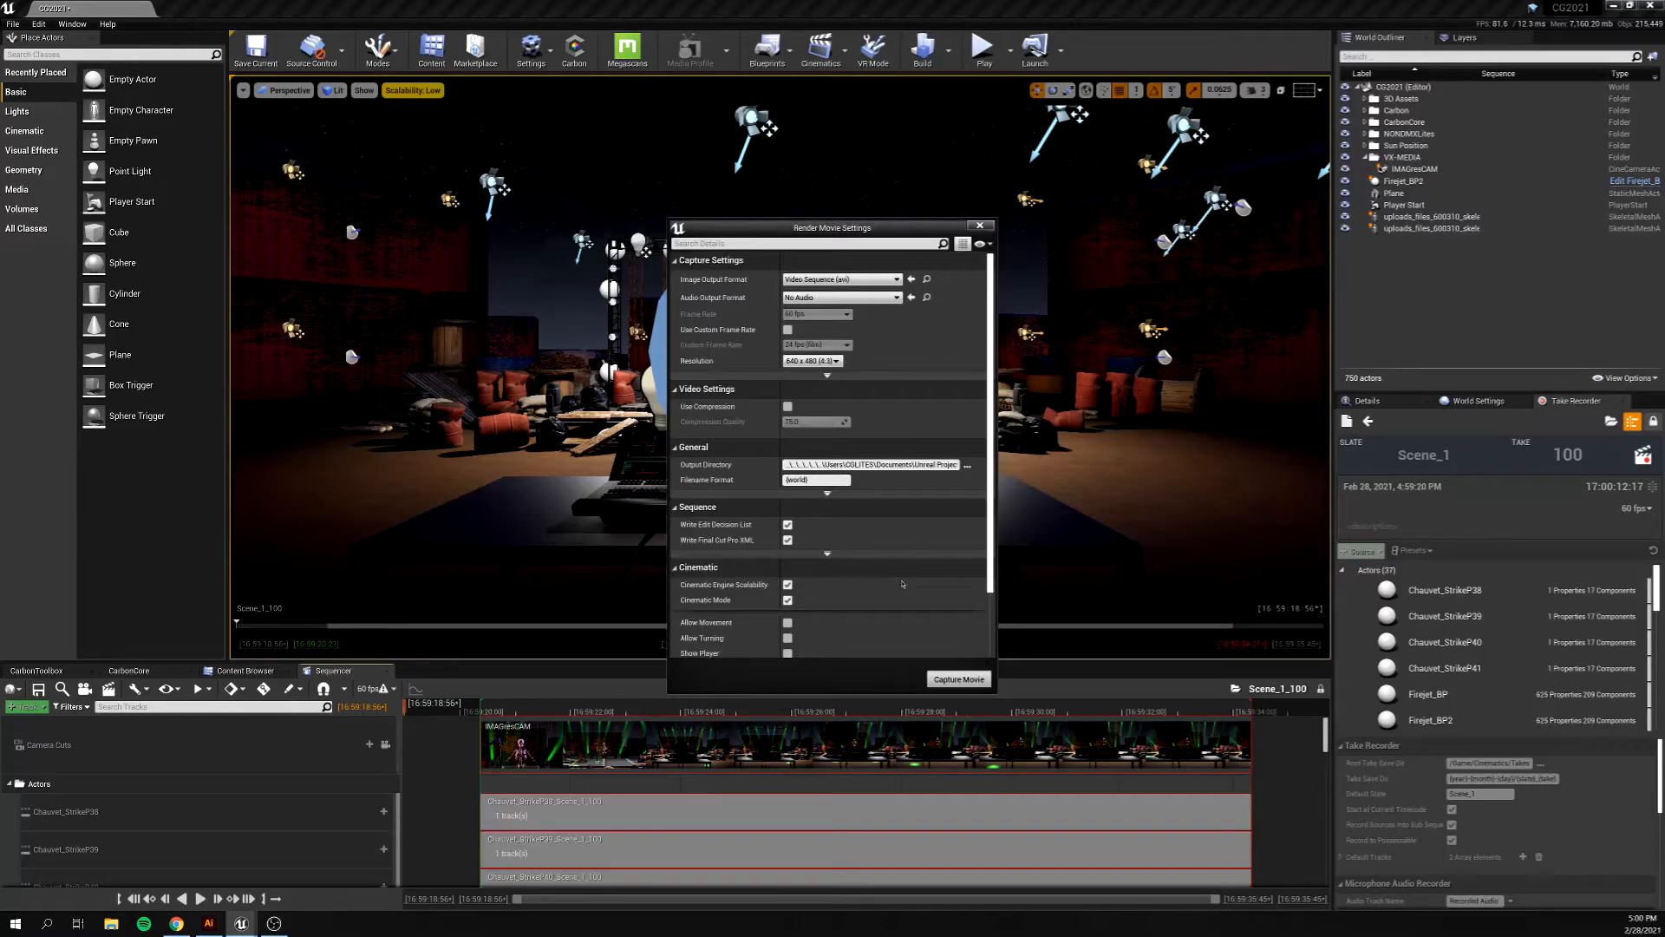